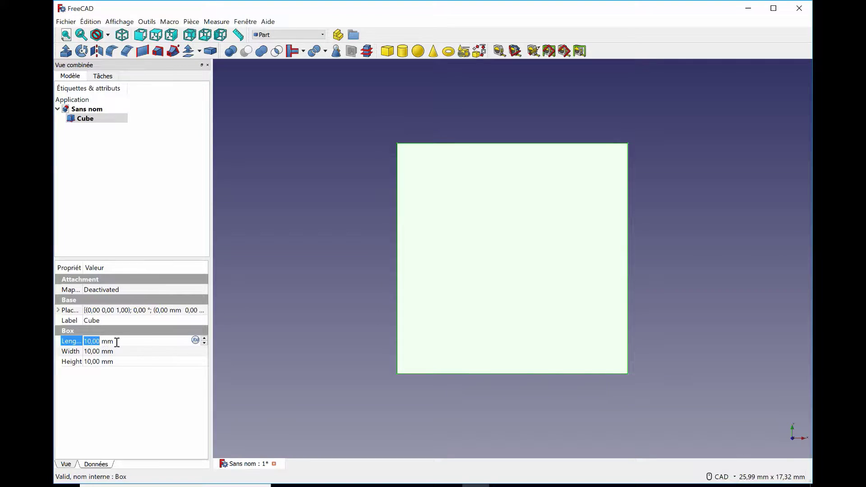
Set the cube's length, width and height to 20 mm each
{"action": "type", "text": "20"}
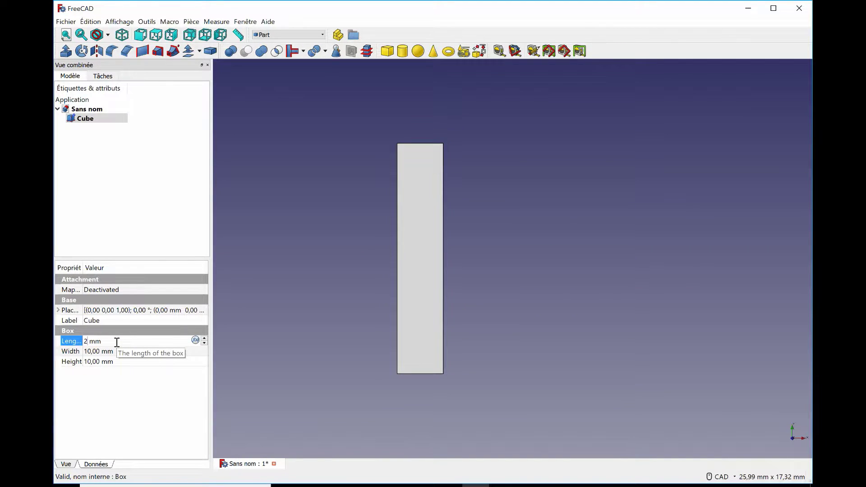
{"action": "left_click", "coordinate": [97, 354]}
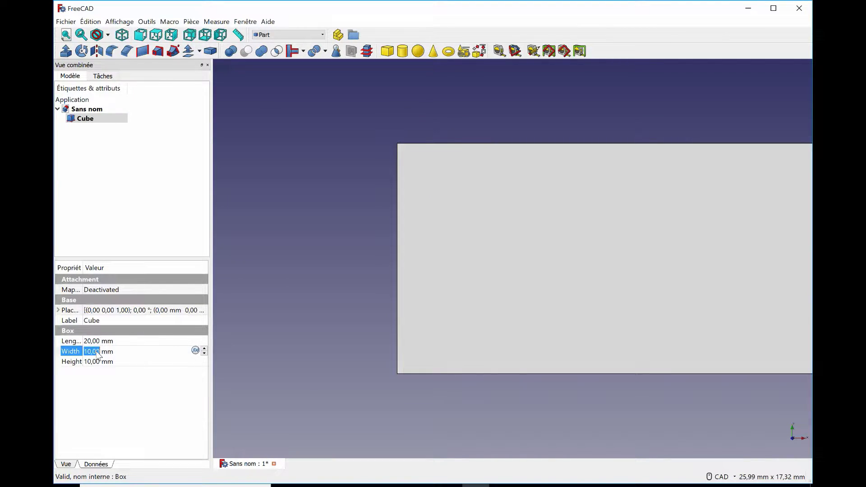
{"action": "type", "text": "20"}
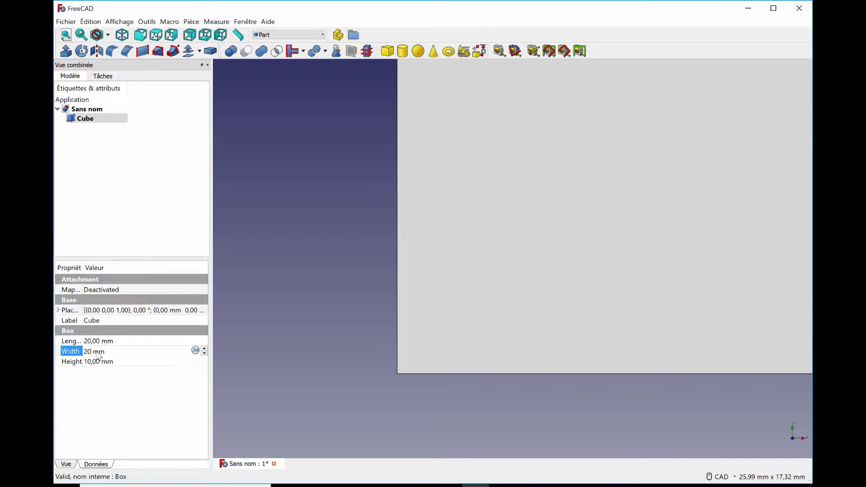
{"action": "left_click", "coordinate": [99, 363]}
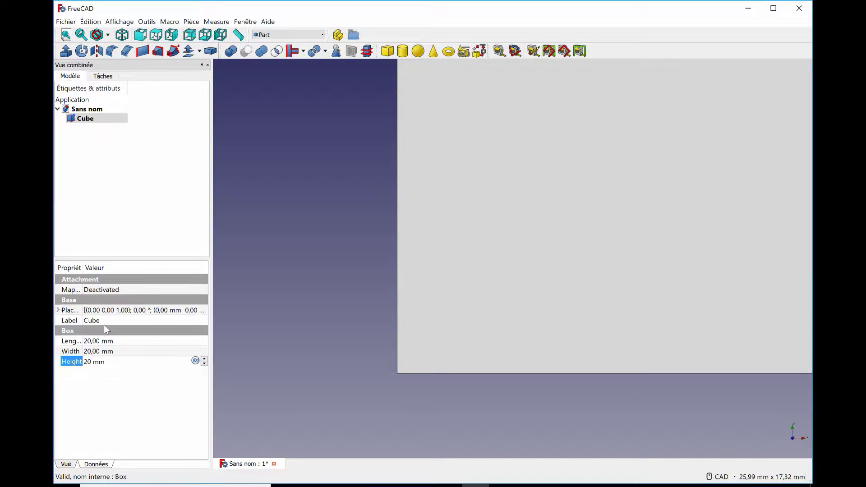
{"action": "left_click", "coordinate": [119, 342]}
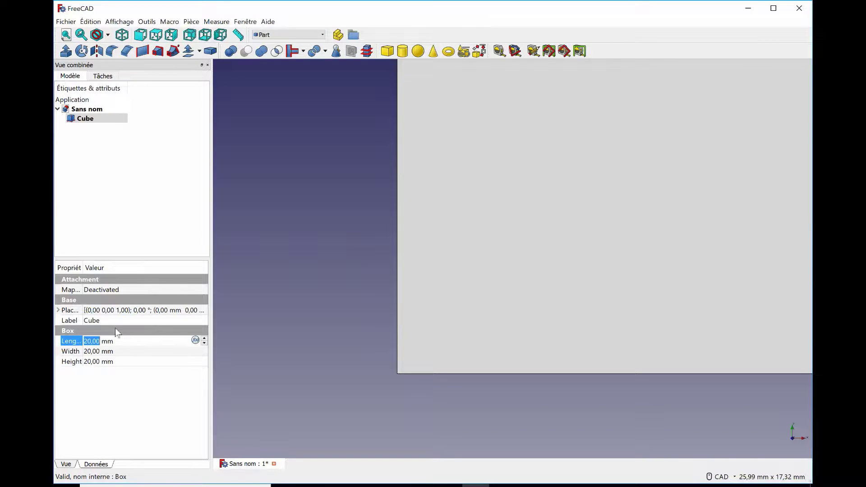
Translate the cube by -10 mm in X, Y and Z through its placement so it is centred on the origin
{"action": "left_click", "coordinate": [66, 35]}
{"action": "middle_click_drag", "start_coordinate": [312, 279], "coordinate": [339, 272]}
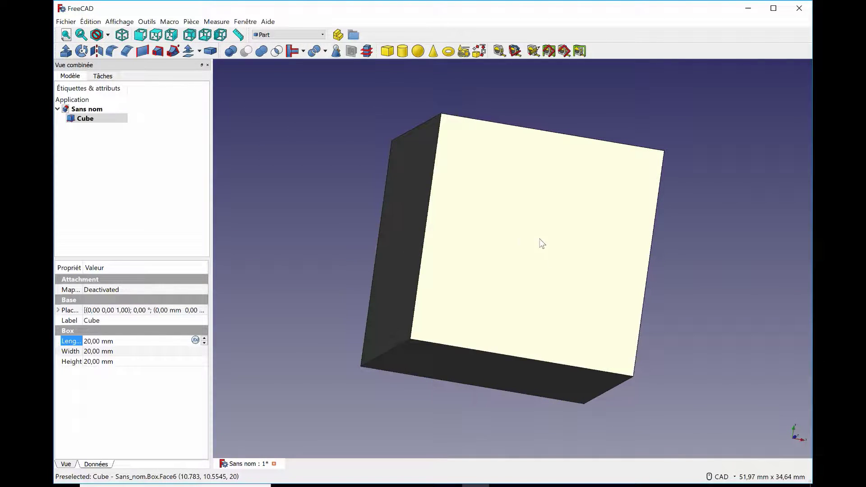
{"action": "left_click", "coordinate": [527, 243]}
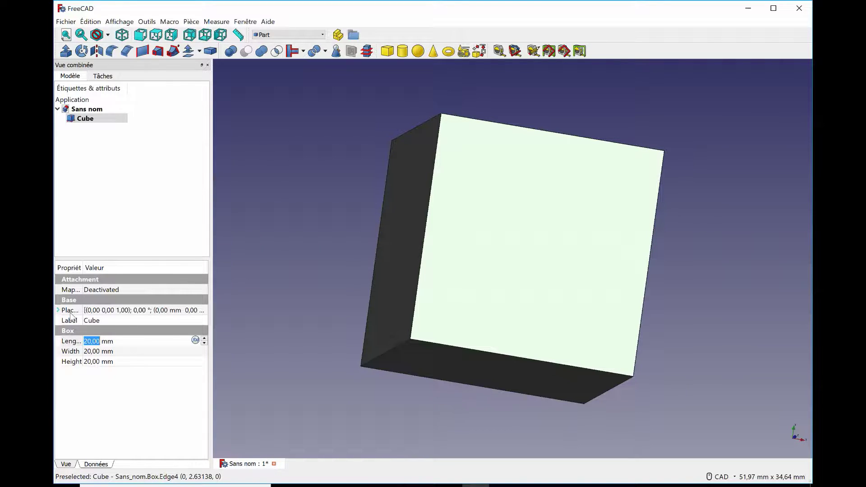
{"action": "left_click", "coordinate": [203, 314]}
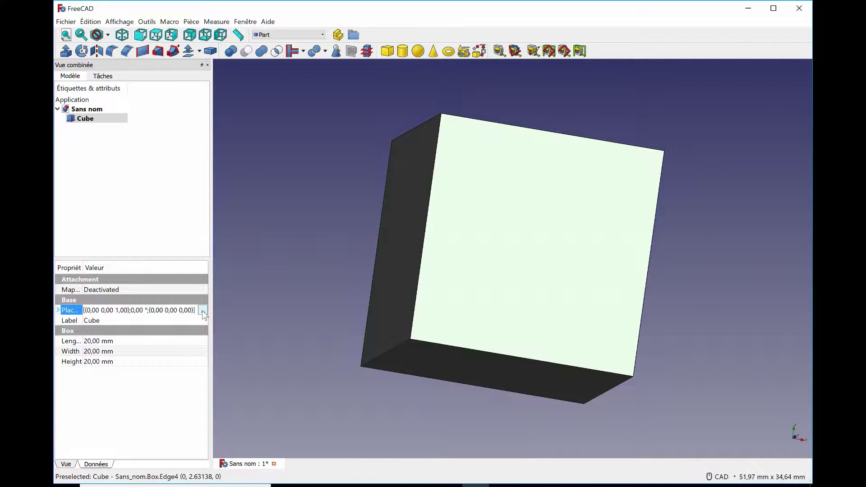
{"action": "left_click", "coordinate": [203, 311]}
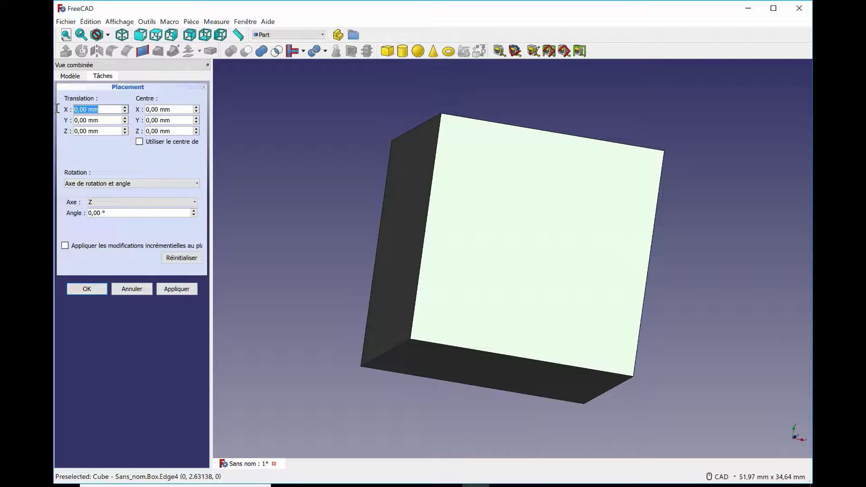
{"action": "type", "text": "-1"}
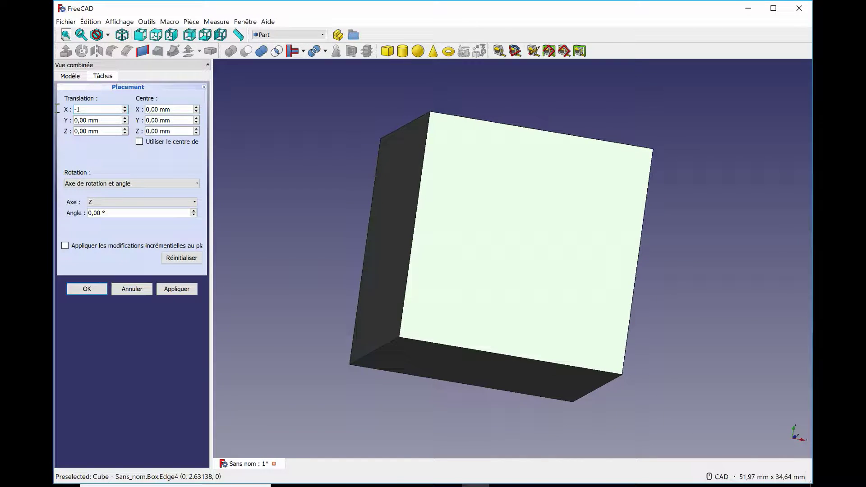
{"action": "type", "text": "0"}
{"action": "left_click_drag", "start_coordinate": [102, 120], "coordinate": [67, 120]}
{"action": "type", "text": "-"}
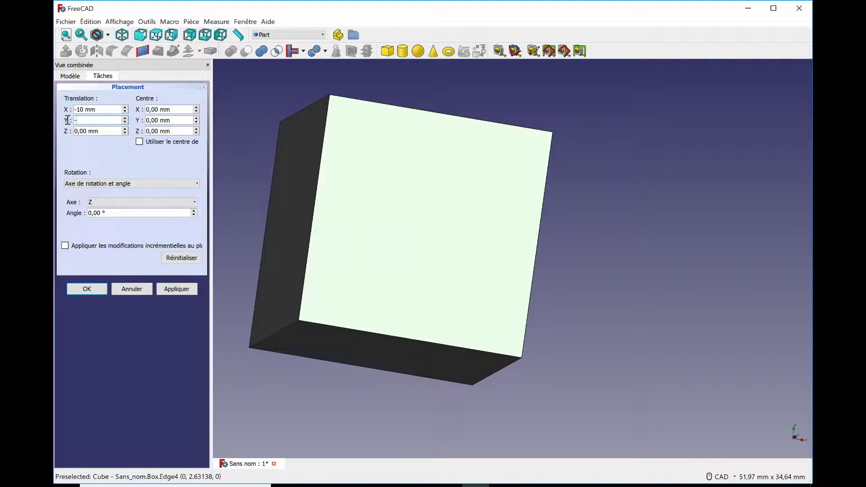
{"action": "type", "text": "10"}
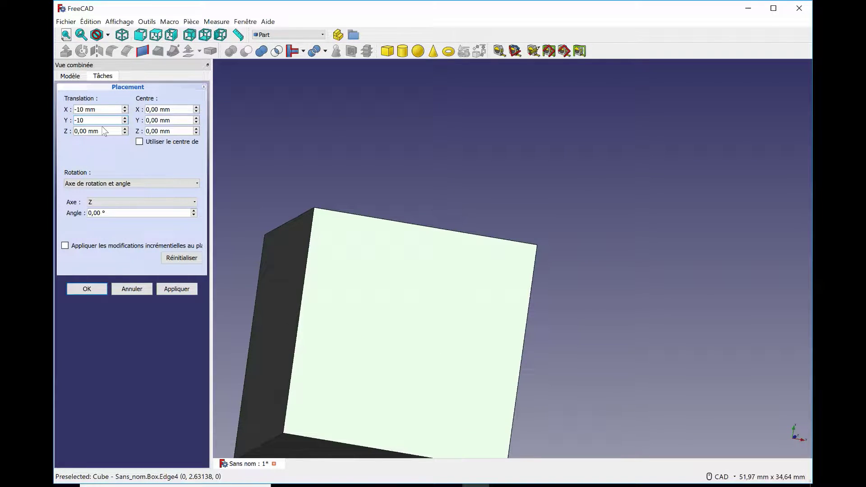
{"action": "left_click_drag", "start_coordinate": [103, 130], "coordinate": [53, 132]}
{"action": "type", "text": "-10"}
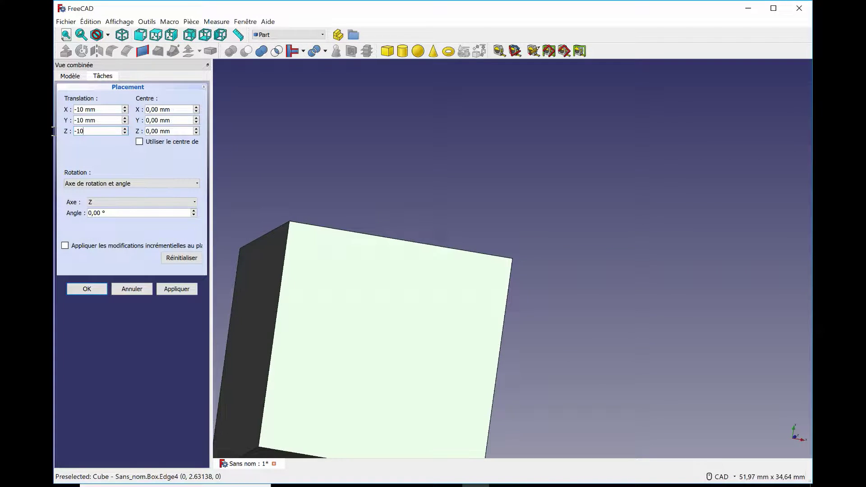
{"action": "left_click", "coordinate": [176, 288]}
{"action": "left_click", "coordinate": [87, 289]}
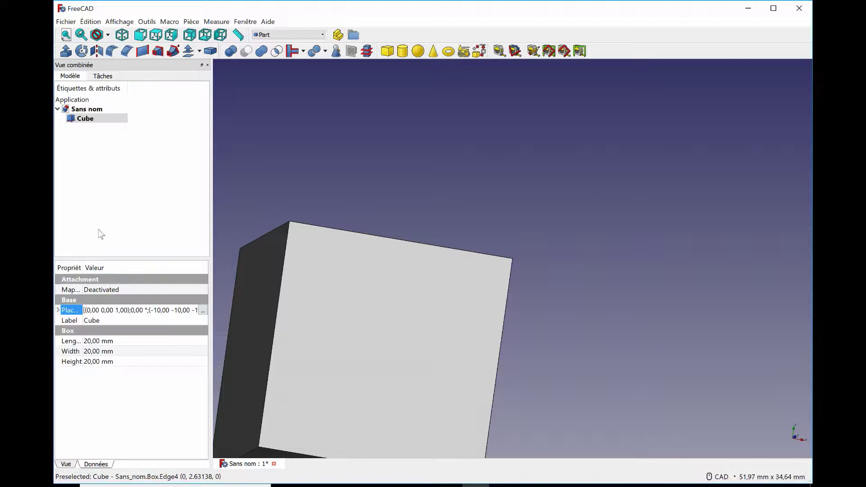
Add a sphere primitive at the origin and set its radius to 13 mm
{"action": "left_click", "coordinate": [66, 36]}
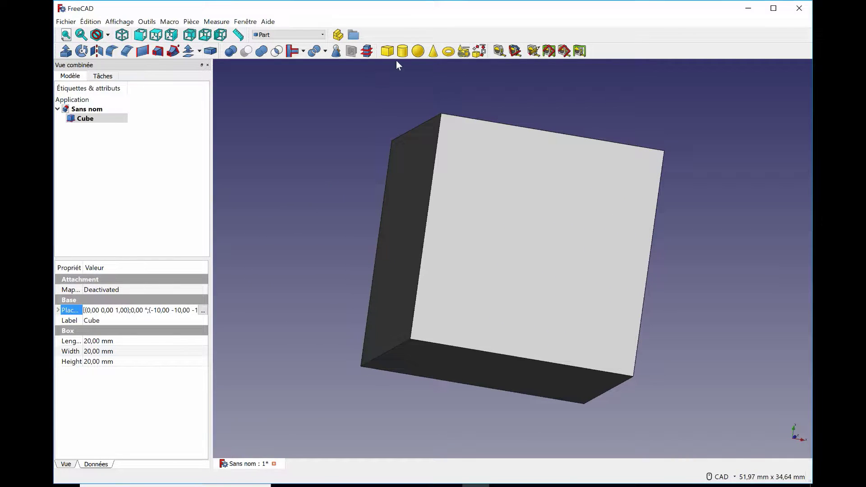
{"action": "left_click", "coordinate": [418, 51]}
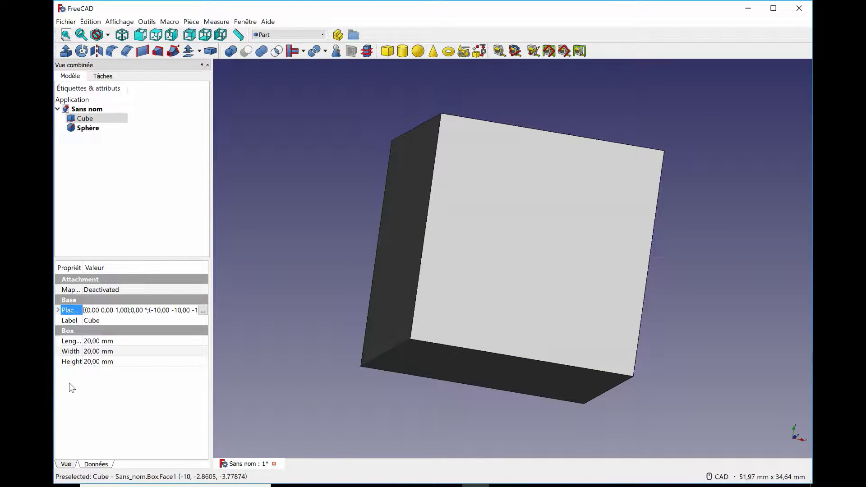
{"action": "left_click", "coordinate": [94, 129]}
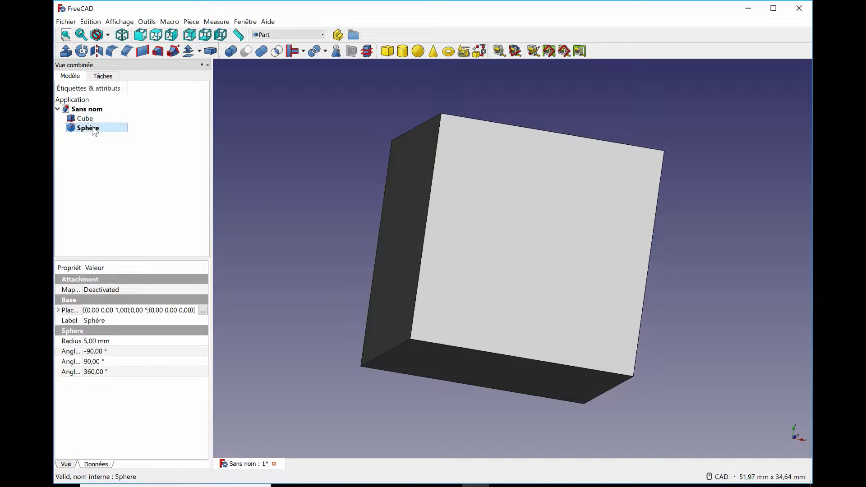
{"action": "left_click", "coordinate": [92, 341]}
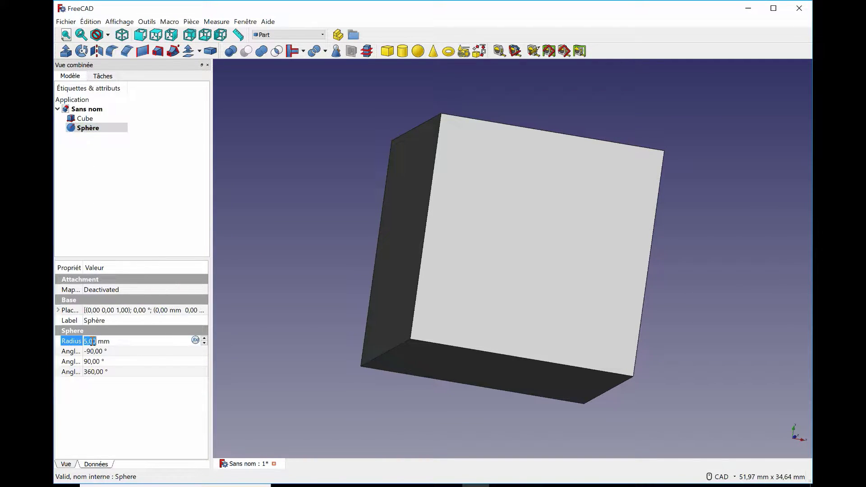
{"action": "type", "text": "13"}
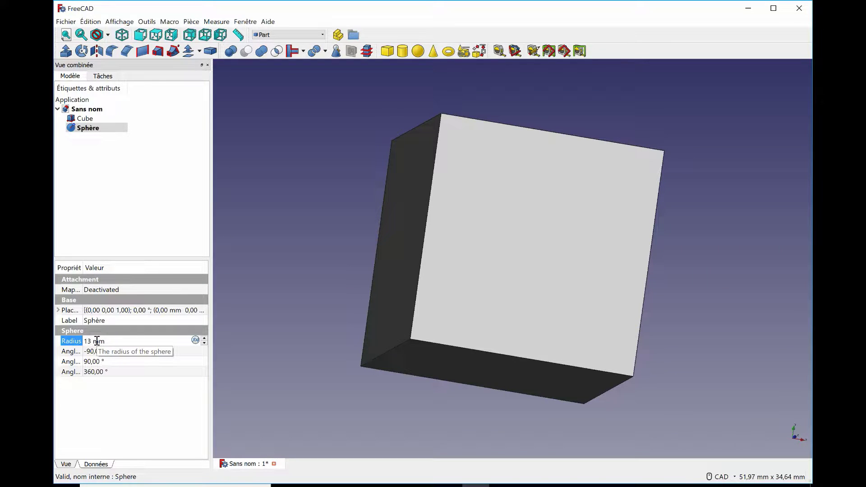
{"action": "left_click", "coordinate": [140, 360]}
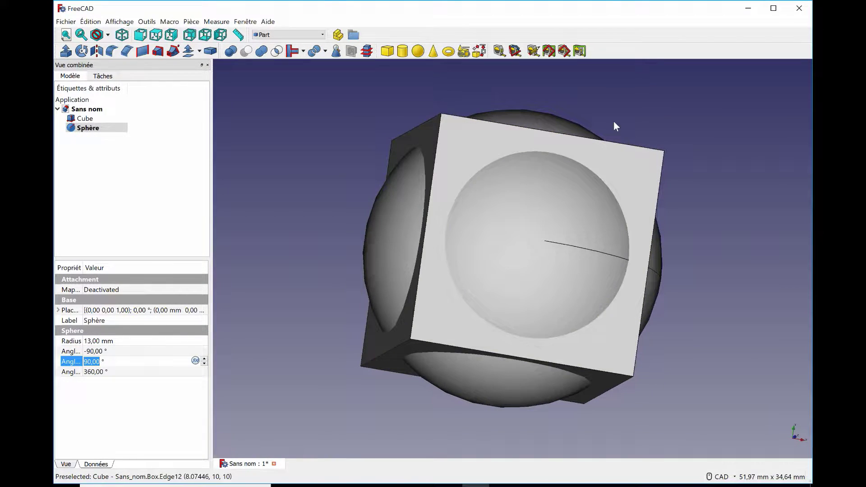
Create the Boolean intersection of the cube and the sphere
{"action": "middle_click_drag", "start_coordinate": [375, 117], "coordinate": [398, 153]}
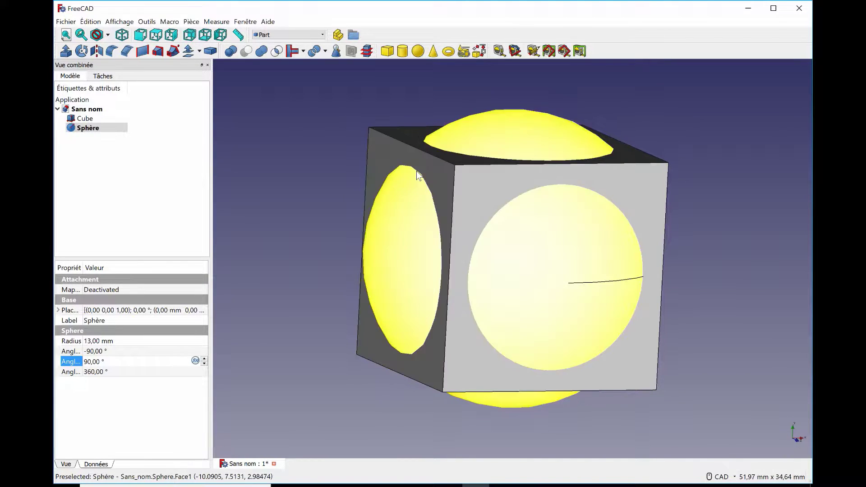
{"action": "left_click", "coordinate": [85, 118]}
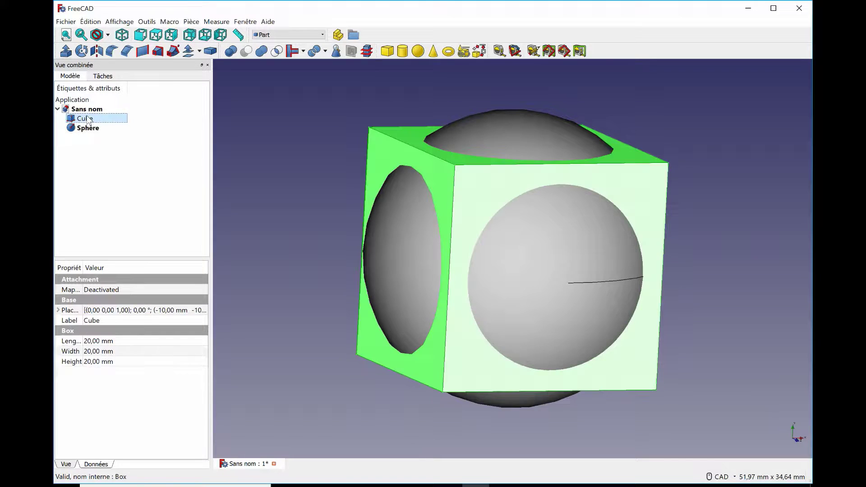
{"action": "left_click", "coordinate": [90, 128], "text": "ctrl"}
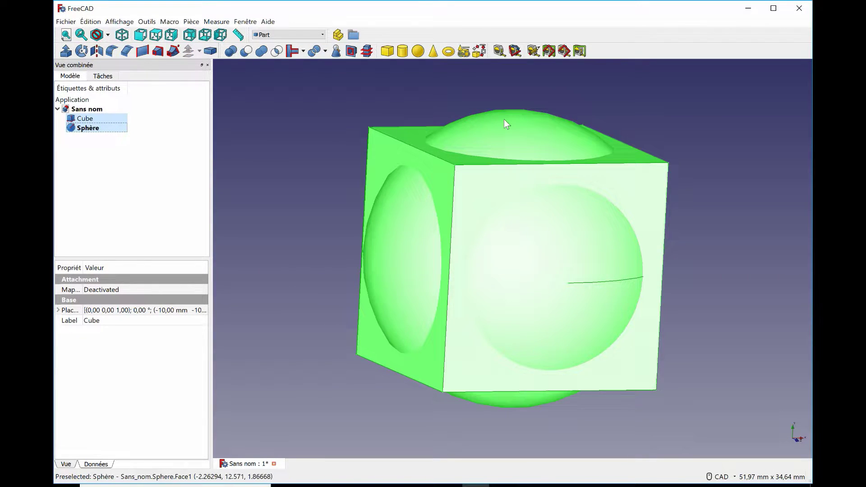
{"action": "left_click", "coordinate": [276, 52]}
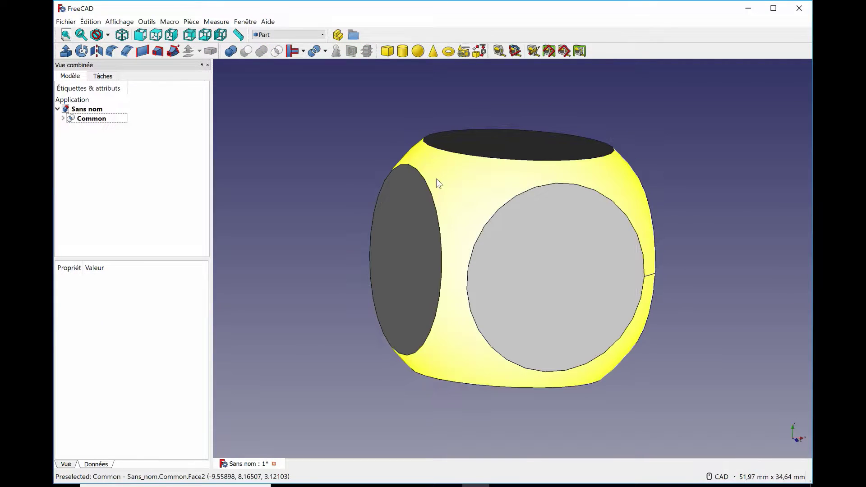
Switch to the Part Design workbench and create a new body from the intersected Common solid
{"action": "middle_click_drag", "start_coordinate": [315, 152], "coordinate": [401, 203]}
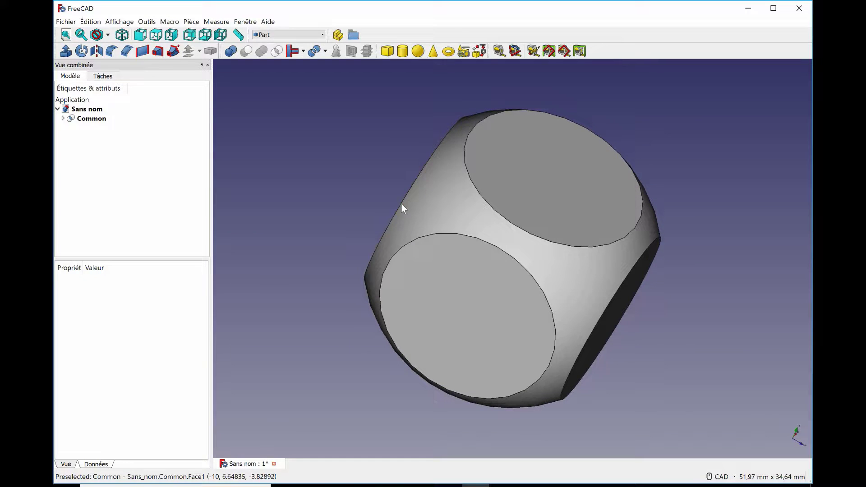
{"action": "left_click", "coordinate": [401, 203]}
{"action": "key", "text": "0"}
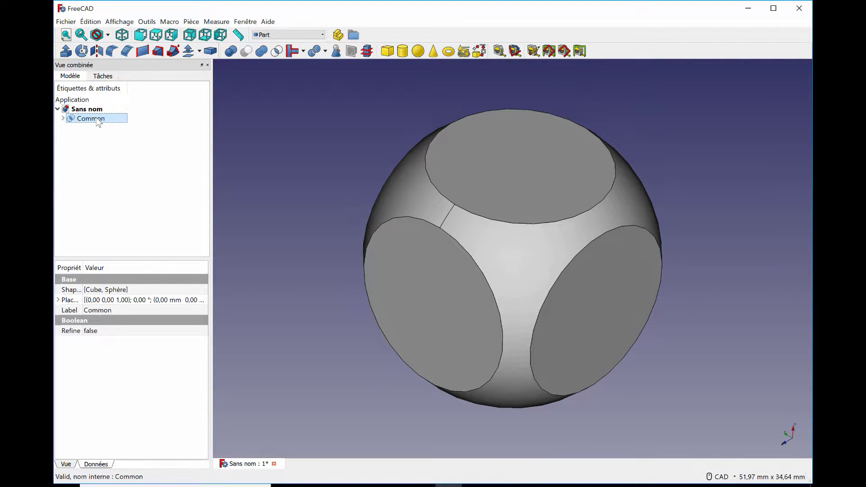
{"action": "left_click", "coordinate": [322, 35]}
{"action": "left_click", "coordinate": [274, 126]}
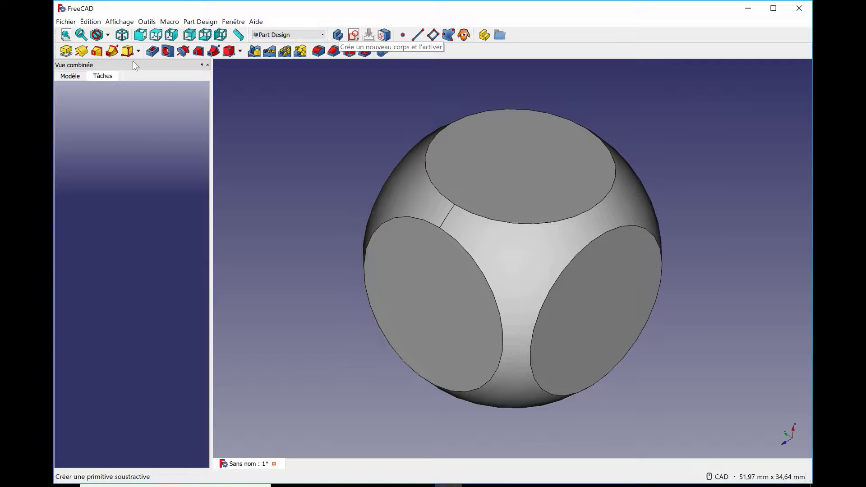
{"action": "left_click", "coordinate": [74, 76]}
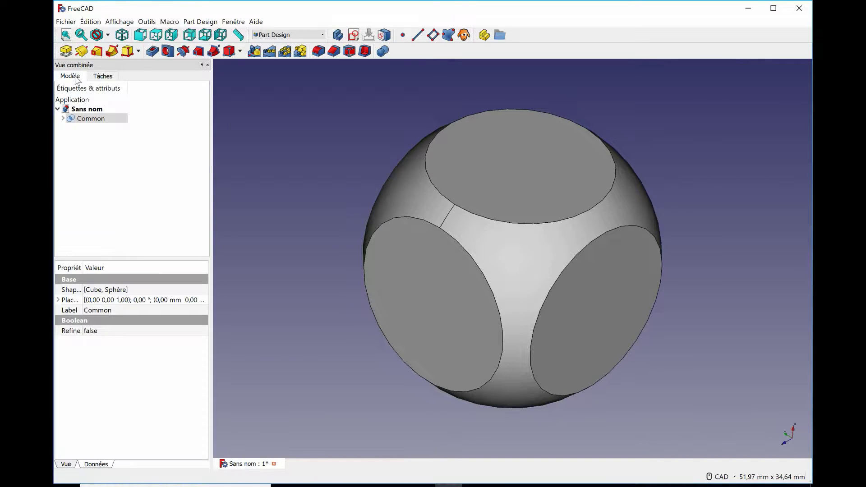
{"action": "left_click", "coordinate": [338, 36]}
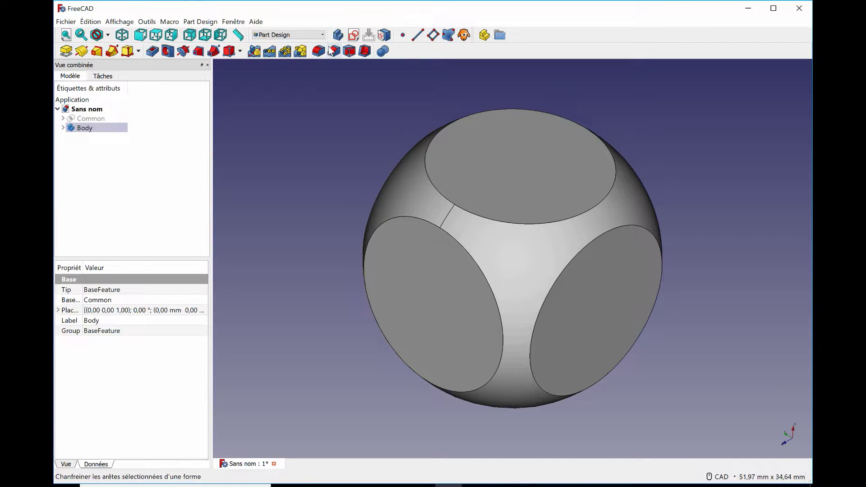
Create a sketch on the flat face on the positive Z side and draw a circle of about 3 mm radius centred on the origin
{"action": "left_click", "coordinate": [441, 289]}
{"action": "left_click", "coordinate": [354, 36]}
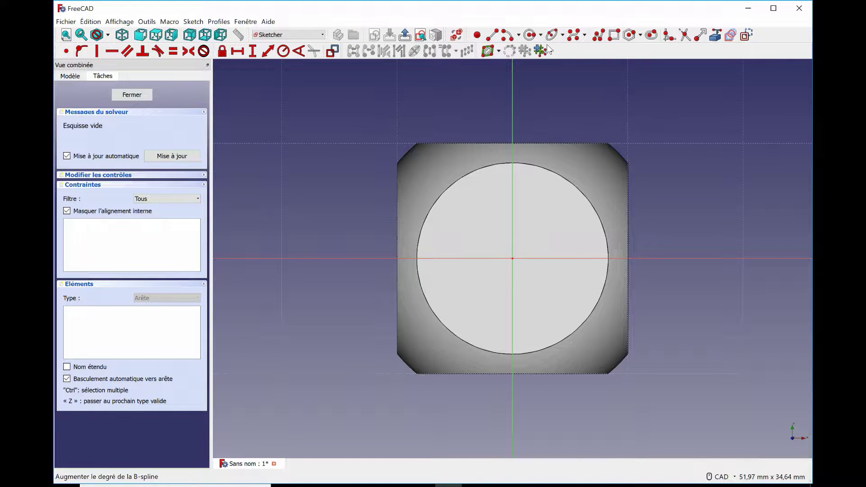
{"action": "left_click", "coordinate": [530, 35]}
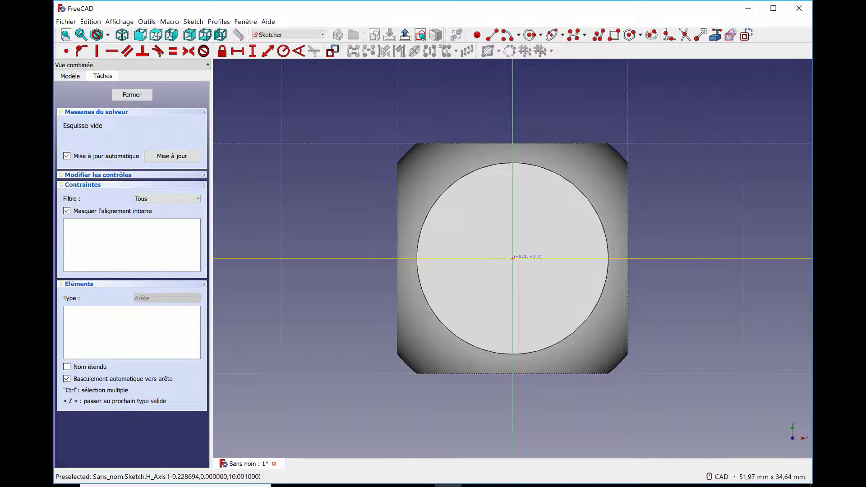
{"action": "left_click", "coordinate": [512, 258]}
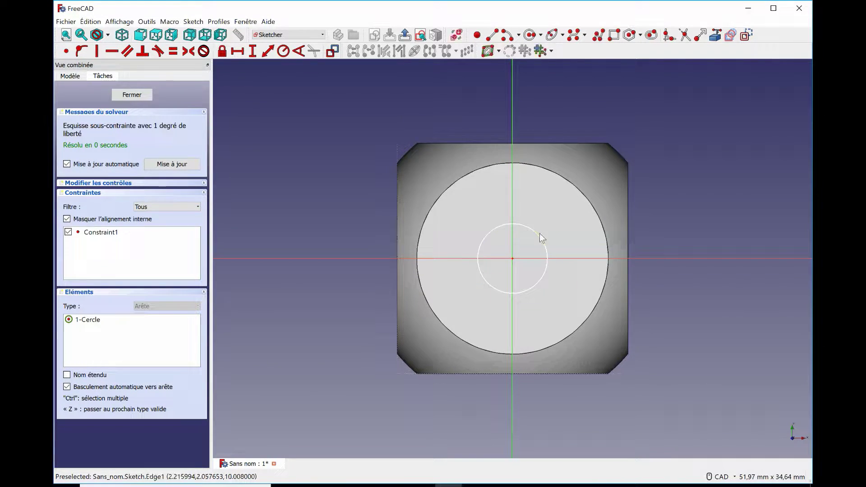
Constrain the sketched circle's radius to 2 mm and close the sketch
{"action": "left_click", "coordinate": [536, 233]}
{"action": "left_click", "coordinate": [283, 51]}
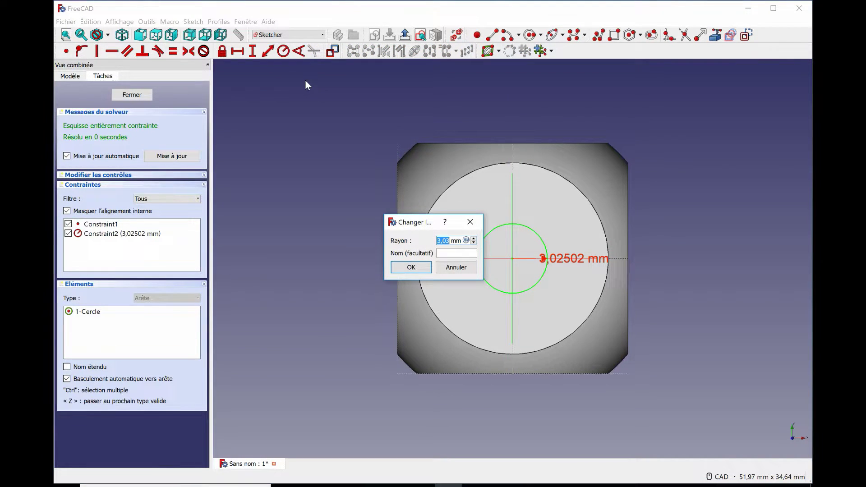
{"action": "type", "text": "2"}
{"action": "left_click", "coordinate": [411, 268]}
{"action": "left_click", "coordinate": [136, 96]}
Cut a 2 mm deep pocket into the body from the circle sketch
{"action": "left_click", "coordinate": [152, 53]}
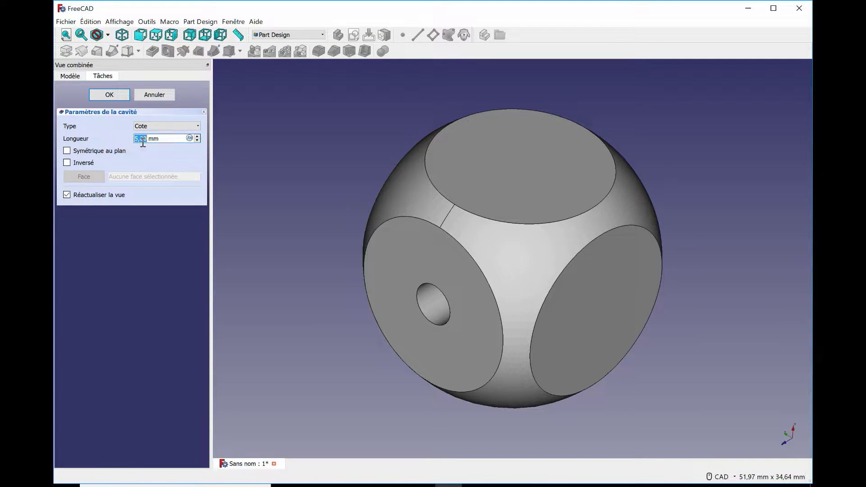
{"action": "type", "text": "2"}
{"action": "left_click", "coordinate": [104, 95]}
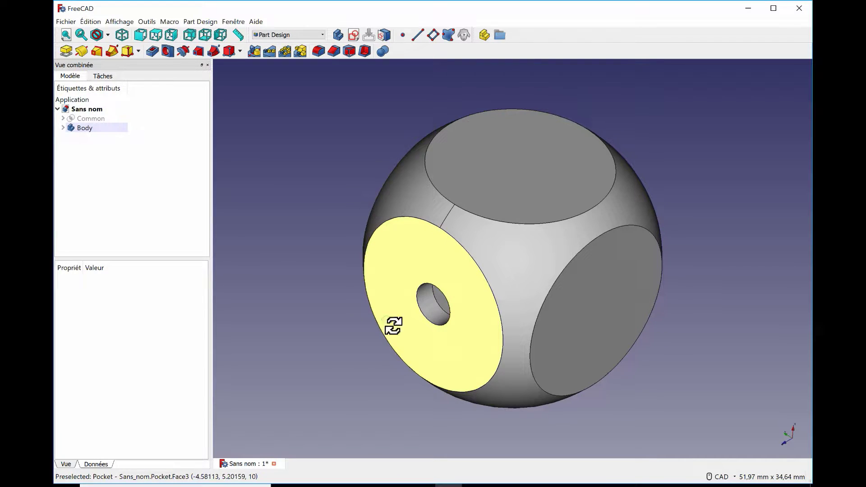
Fillet the floor face of the circular pocket with a 1.5 mm radius
{"action": "middle_click_drag", "start_coordinate": [393, 325], "coordinate": [421, 303]}
{"action": "left_click", "coordinate": [461, 263]}
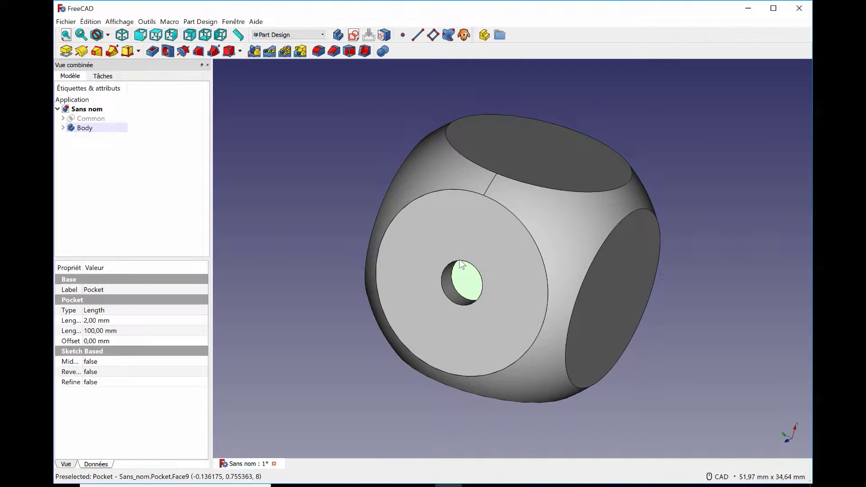
{"action": "left_click", "coordinate": [318, 51]}
{"action": "key", "text": "Right"}
{"action": "key", "text": "BackSpace"}
{"action": "key", "text": "BackSpace"}
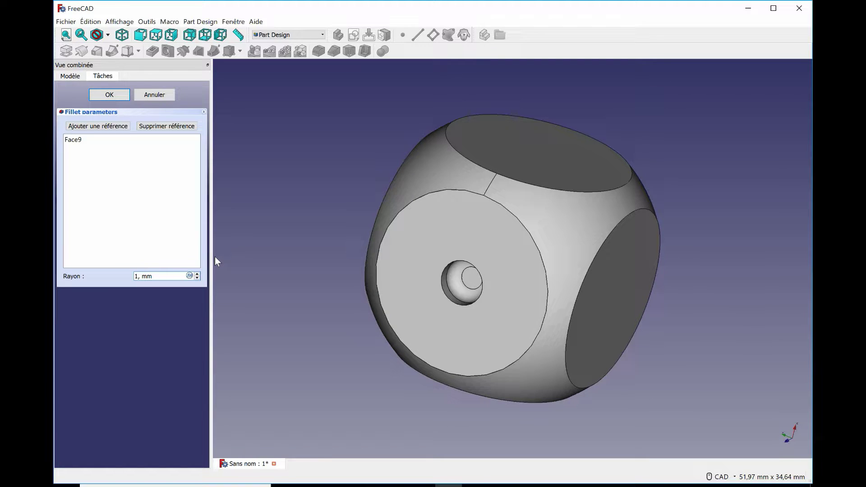
{"action": "type", "text": "5"}
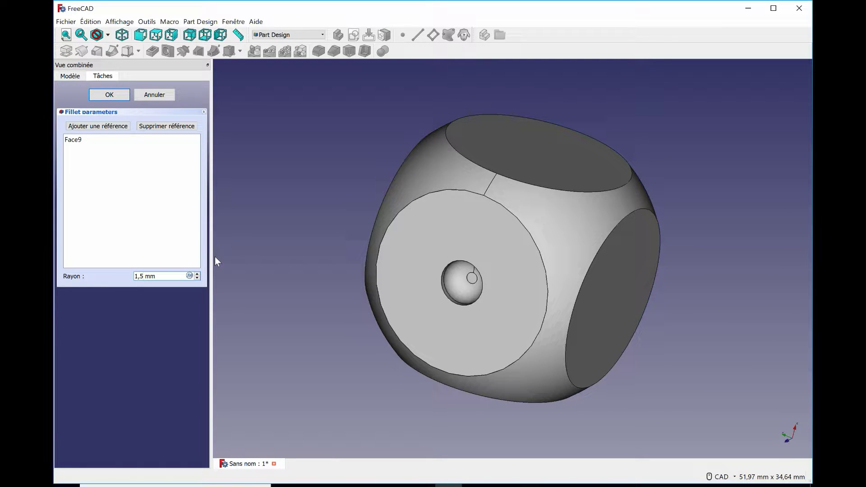
{"action": "left_click", "coordinate": [110, 94]}
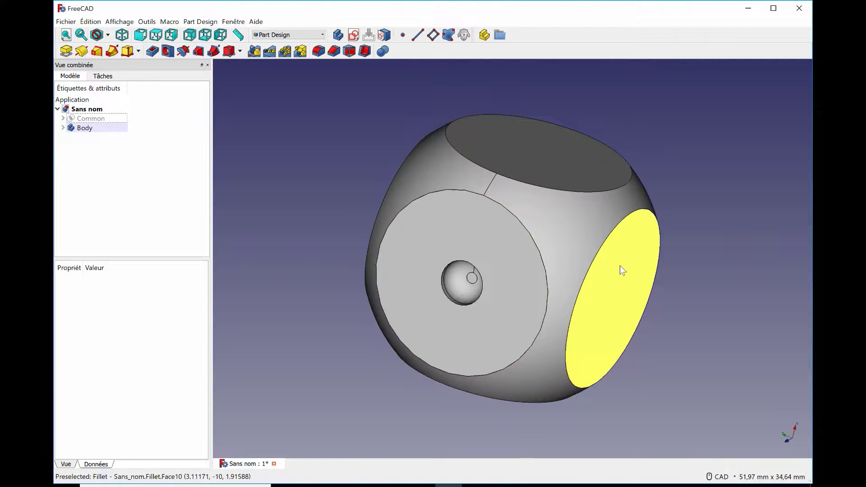
Create a sketch on the flat face opposite the single pip and draw a construction rectangle about 8 by 11 mm around the origin
{"action": "middle_click_drag", "start_coordinate": [710, 279], "coordinate": [444, 295]}
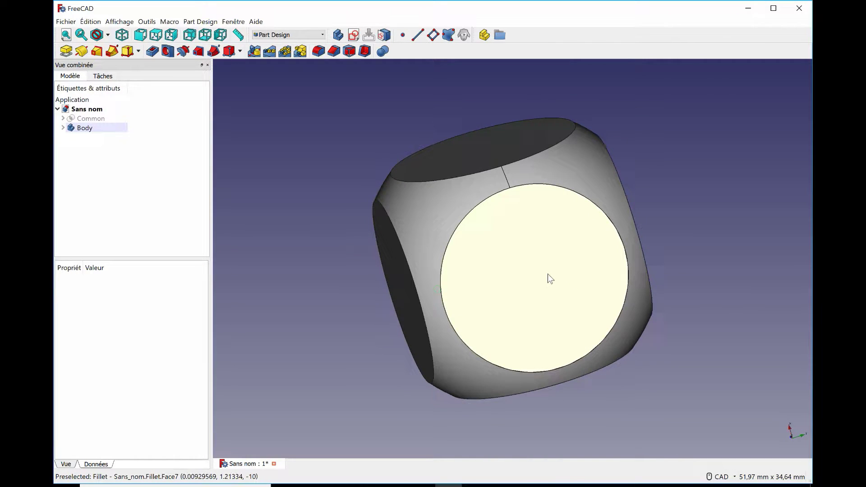
{"action": "left_click", "coordinate": [547, 274]}
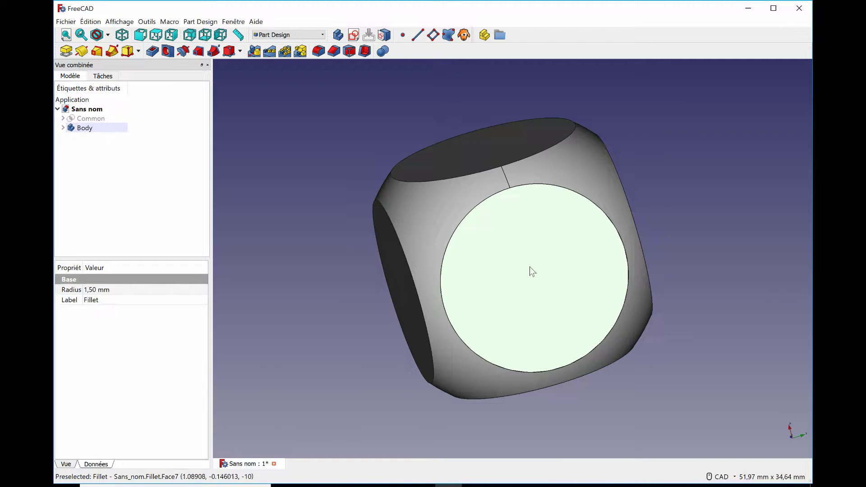
{"action": "left_click", "coordinate": [354, 35]}
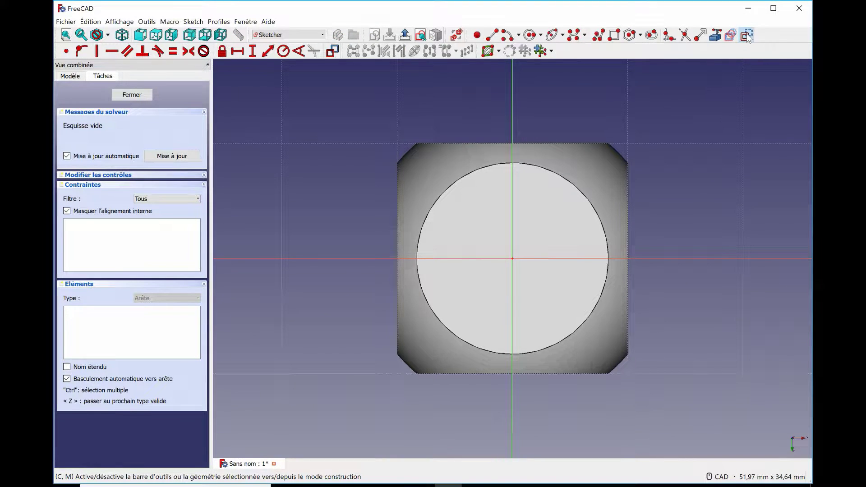
{"action": "left_click", "coordinate": [614, 35]}
{"action": "left_click", "coordinate": [468, 195]}
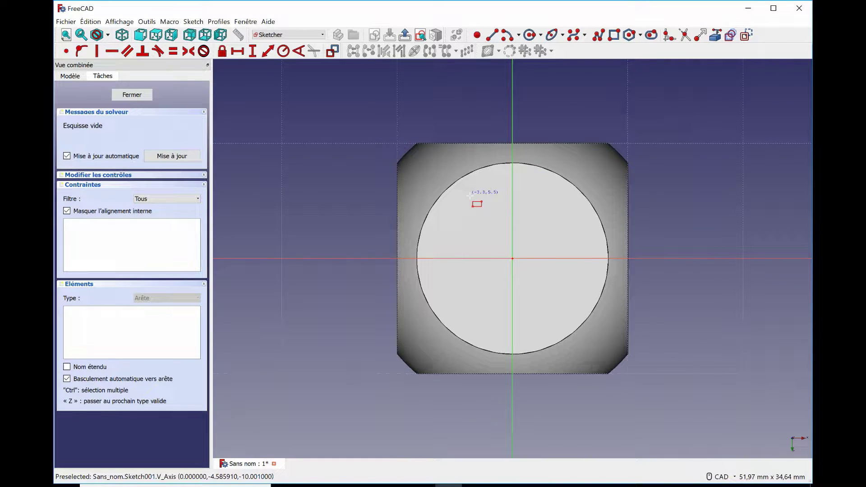
{"action": "left_click", "coordinate": [561, 318]}
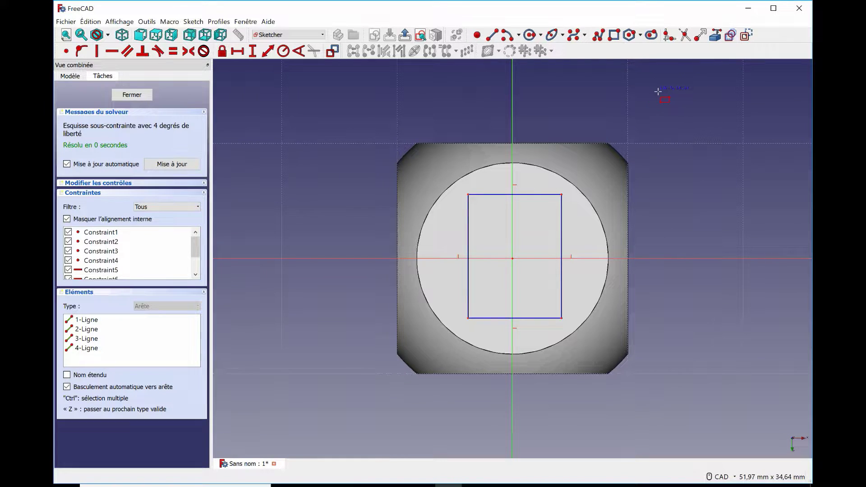
{"action": "right_click", "coordinate": [533, 193]}
Constrain two opposite rectangle corners symmetric about the origin and shorten the rectangle to about 9.7 mm high
{"action": "left_click", "coordinate": [561, 194]}
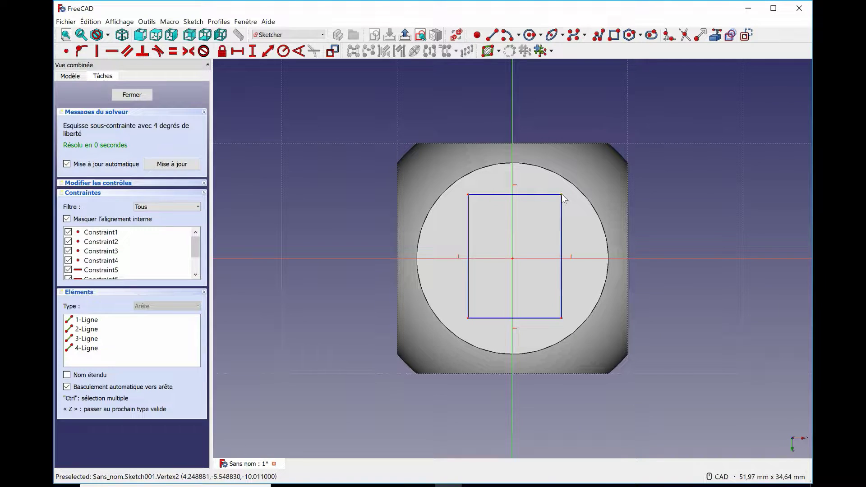
{"action": "left_click", "coordinate": [469, 318]}
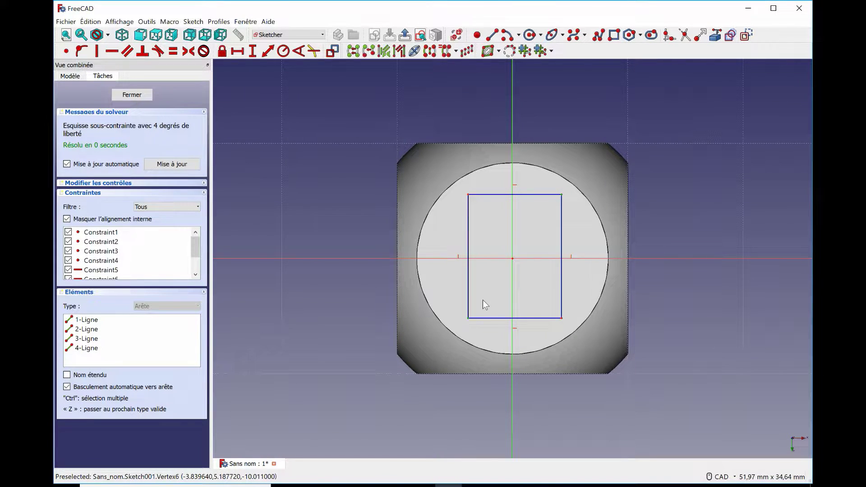
{"action": "left_click", "coordinate": [512, 258]}
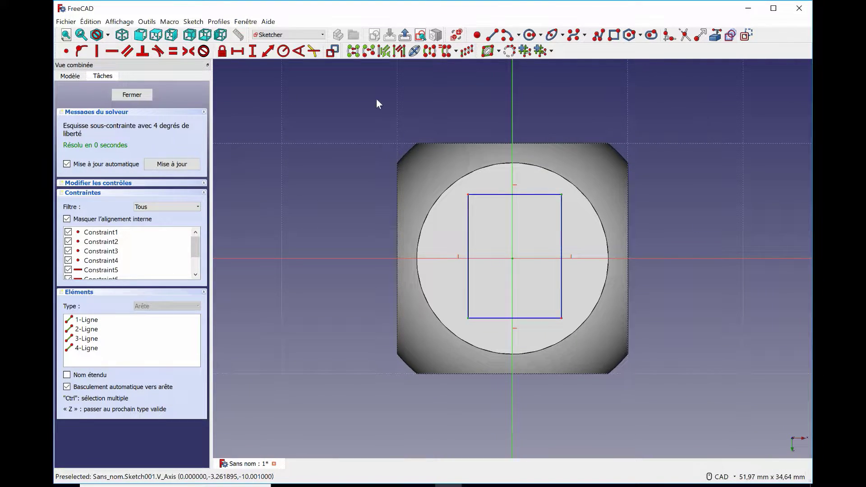
{"action": "left_click", "coordinate": [187, 52]}
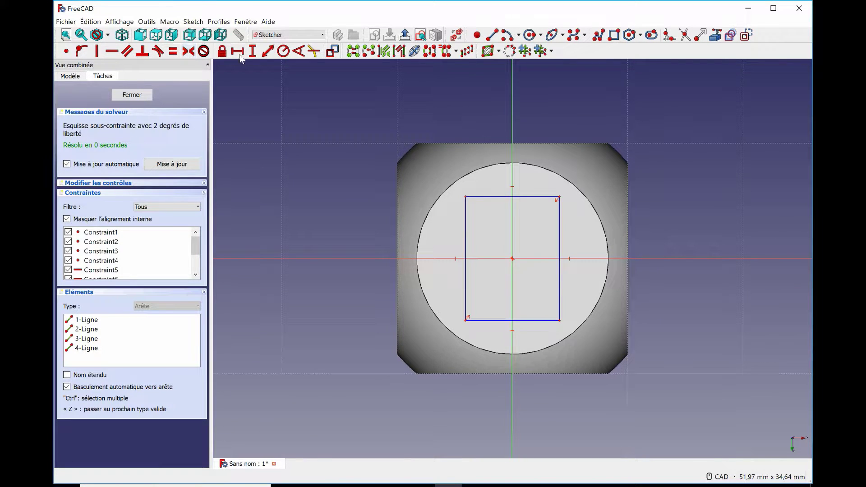
{"action": "left_click_drag", "start_coordinate": [512, 211], "coordinate": [518, 198]}
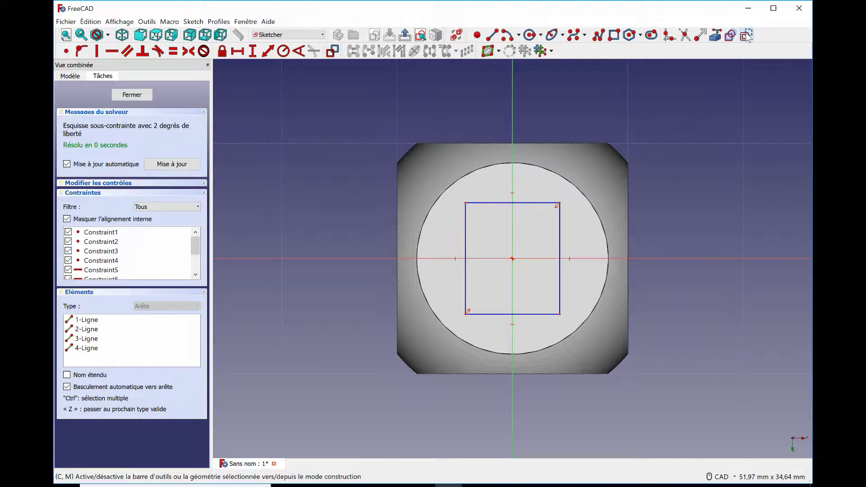
Draw three normal-geometry circles of about 1.3 mm radius on the rectangle's left edge, centred on both corners and near the midpoint
{"action": "left_click", "coordinate": [530, 36]}
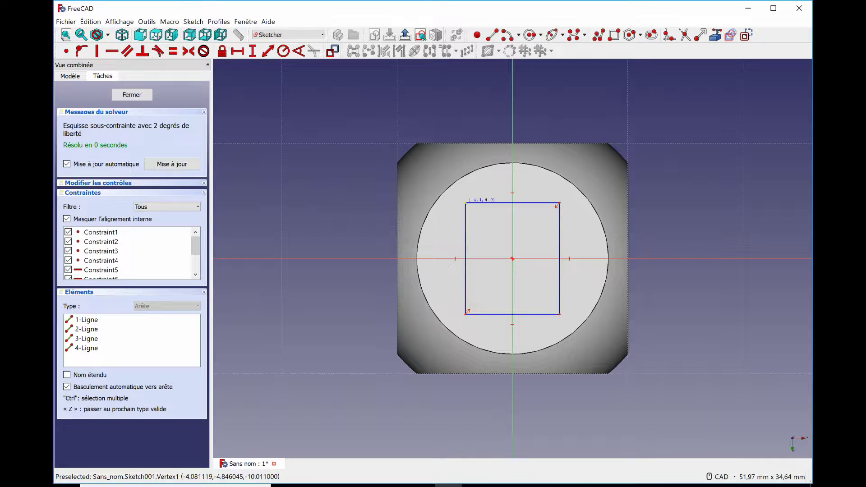
{"action": "left_click", "coordinate": [465, 203]}
{"action": "left_click", "coordinate": [476, 213]}
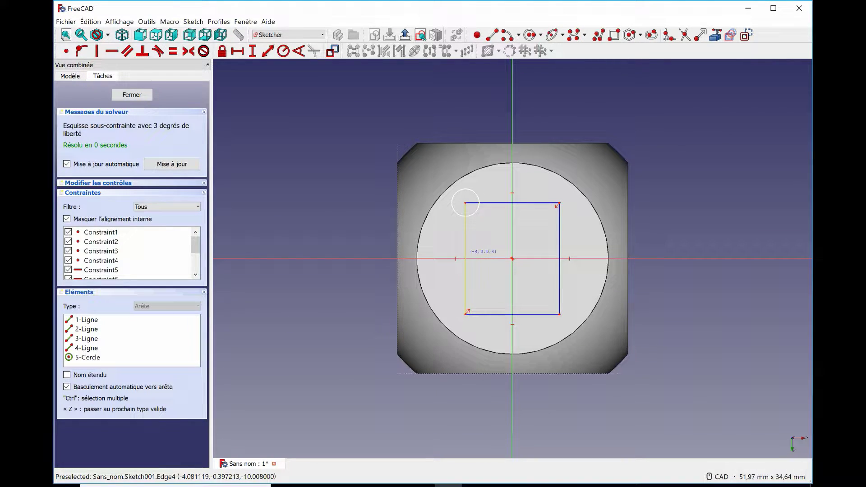
{"action": "left_click", "coordinate": [465, 254]}
{"action": "left_click", "coordinate": [476, 265]}
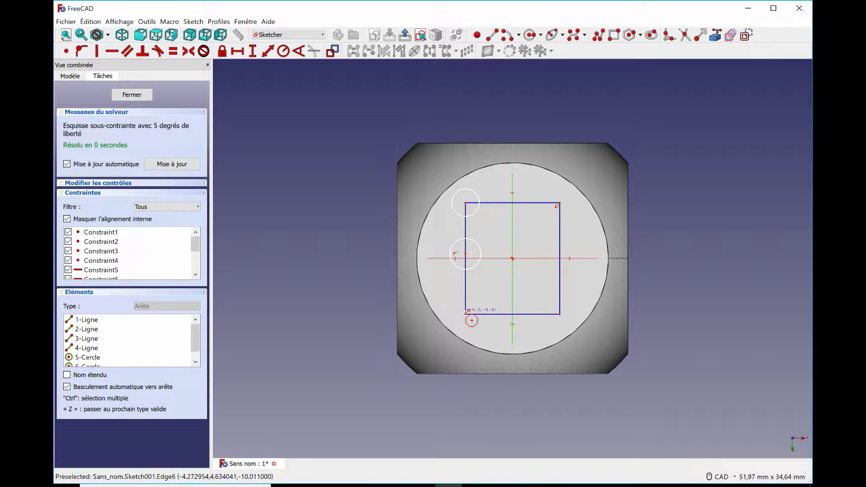
{"action": "left_click", "coordinate": [465, 314]}
{"action": "left_click", "coordinate": [481, 315]}
{"action": "key", "text": "Escape"}
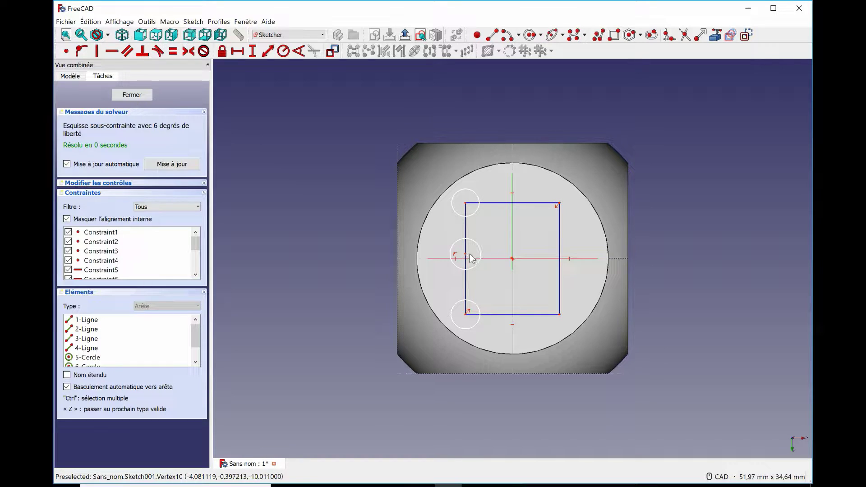
Constrain the middle circle's centre to the horizontal axis and make the three circles equal in size
{"action": "left_click", "coordinate": [483, 258]}
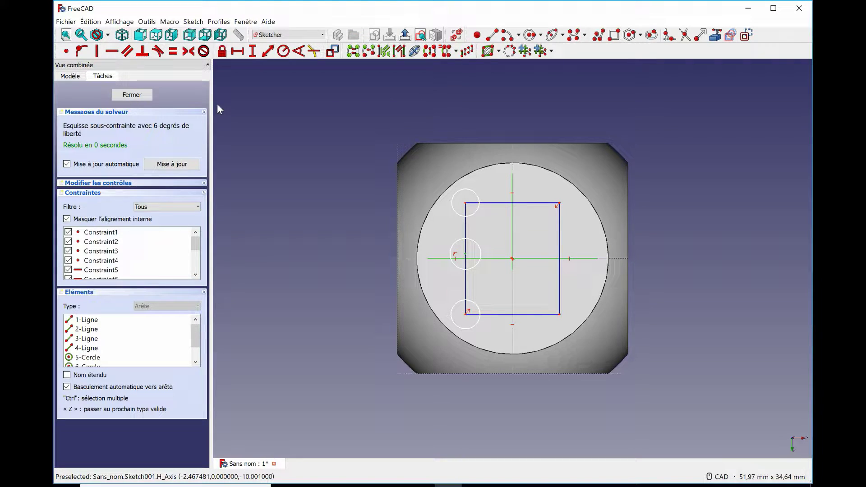
{"action": "left_click", "coordinate": [82, 50]}
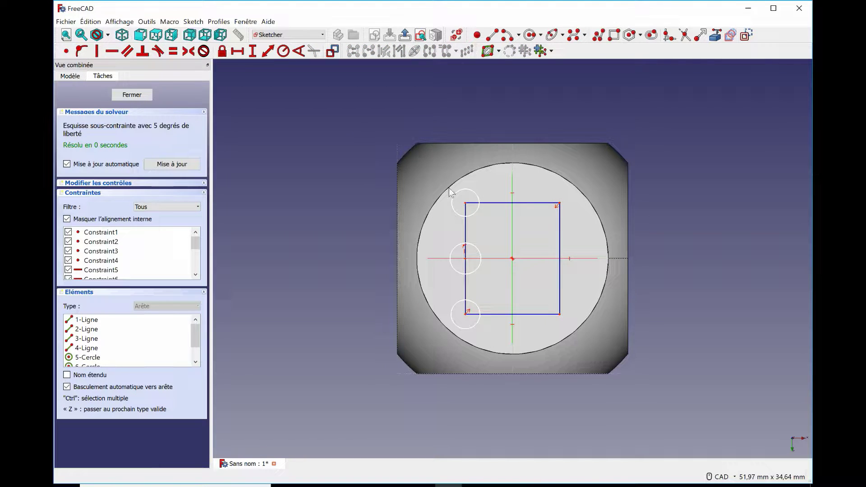
{"action": "left_click", "coordinate": [460, 216]}
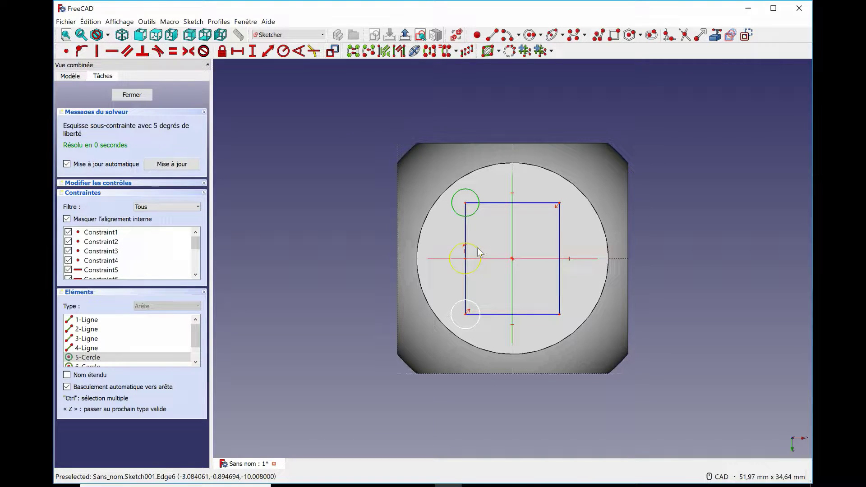
{"action": "left_click", "coordinate": [479, 252]}
{"action": "left_click", "coordinate": [479, 310]}
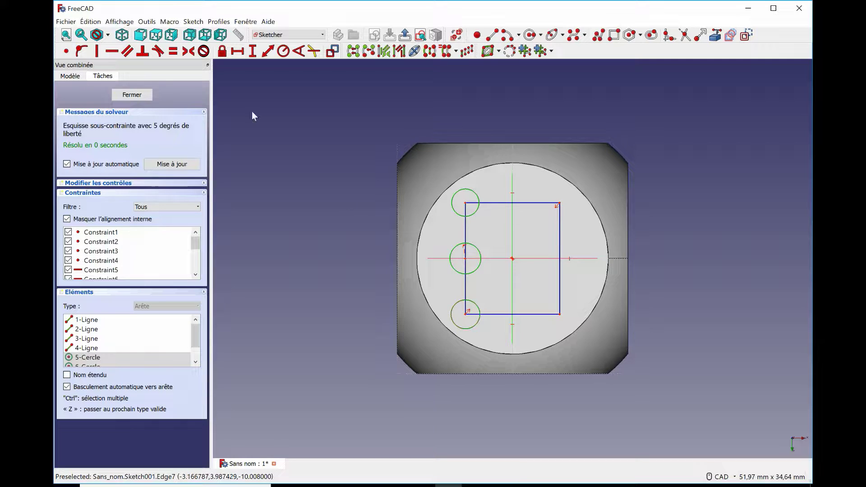
{"action": "left_click", "coordinate": [173, 51]}
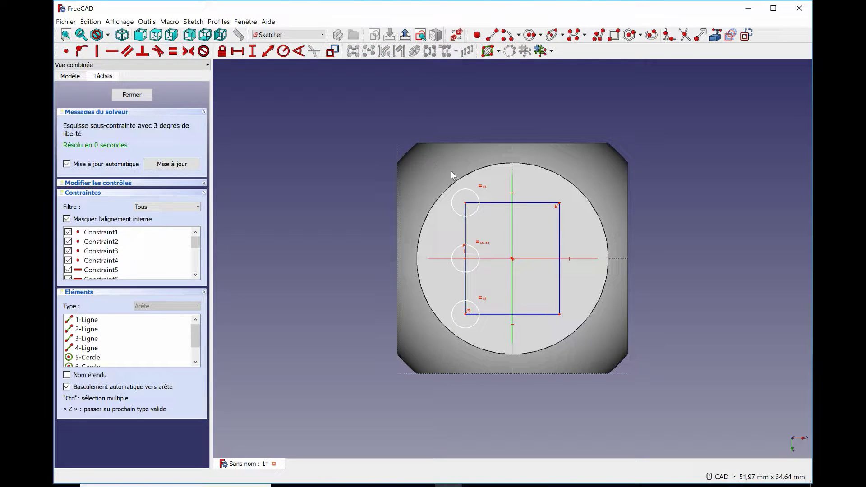
Constrain the upper circle's radius to 2 mm
{"action": "left_click", "coordinate": [467, 194]}
{"action": "left_click", "coordinate": [283, 51]}
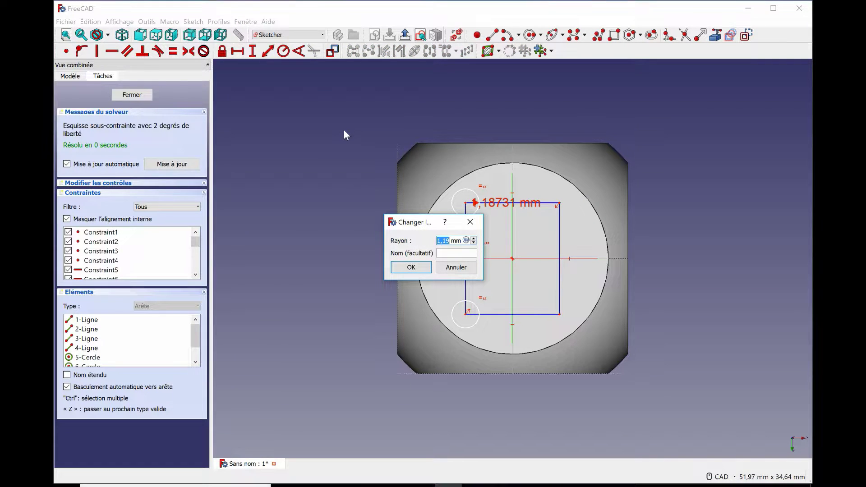
{"action": "type", "text": "2"}
{"action": "left_click", "coordinate": [407, 268]}
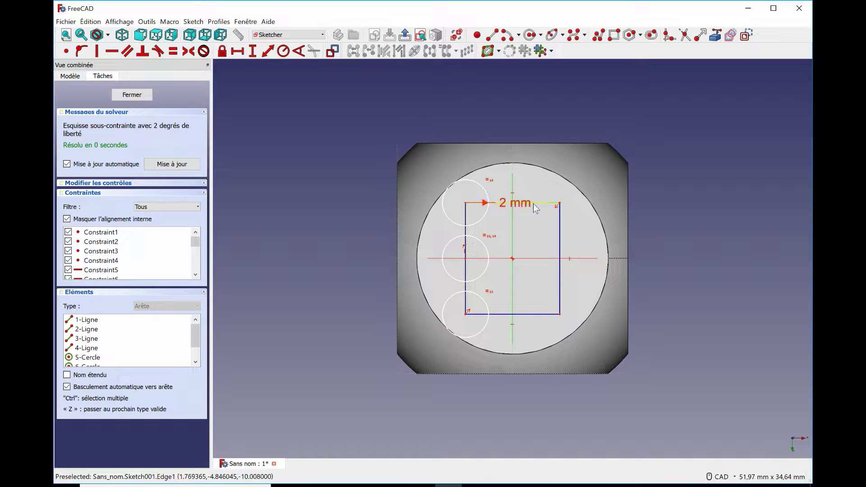
Narrow the construction rectangle and constrain it to 6 mm wide and 9.3 mm high
{"action": "mouse_move", "coordinate": [466, 233]}
{"action": "left_mouse_down"}
{"action": "mouse_move", "coordinate": [491, 234]}
{"action": "mouse_move", "coordinate": [482, 235]}
{"action": "left_mouse_up"}
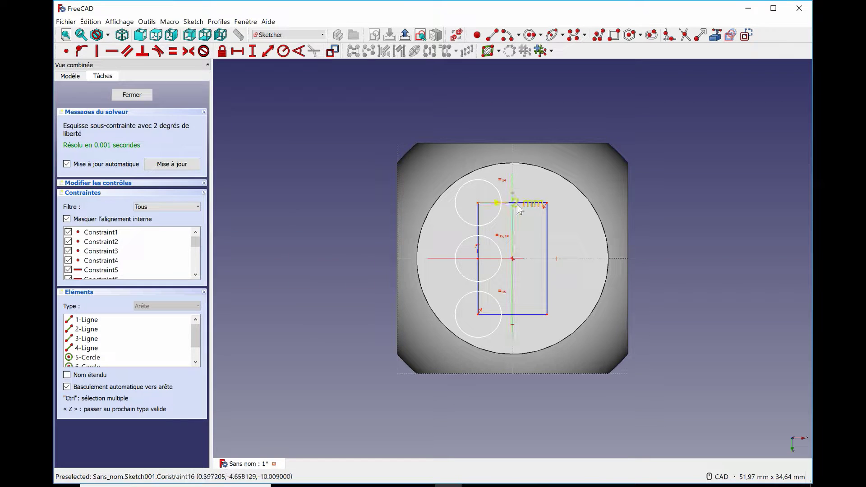
{"action": "left_click_drag", "start_coordinate": [515, 206], "coordinate": [510, 210]}
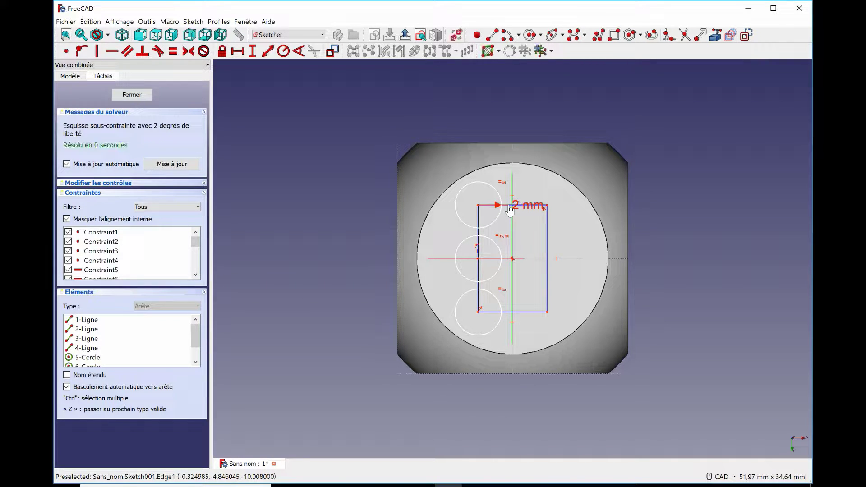
{"action": "left_click", "coordinate": [238, 51]}
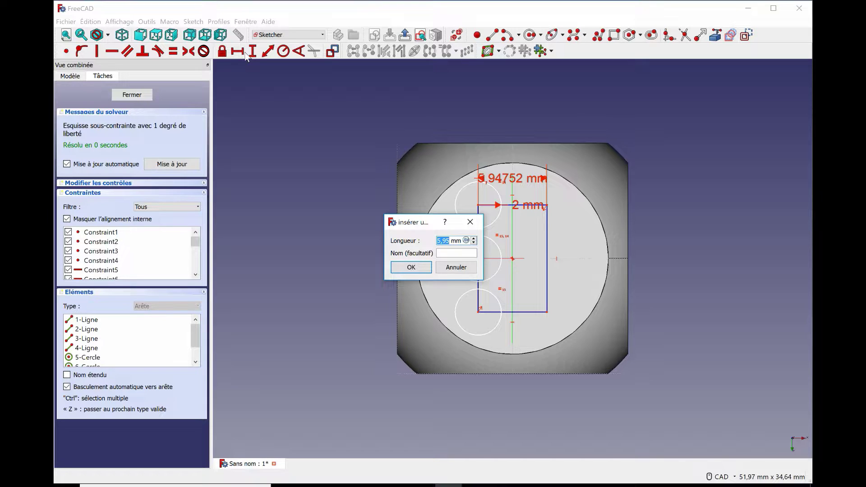
{"action": "type", "text": "6"}
{"action": "left_click", "coordinate": [411, 267]}
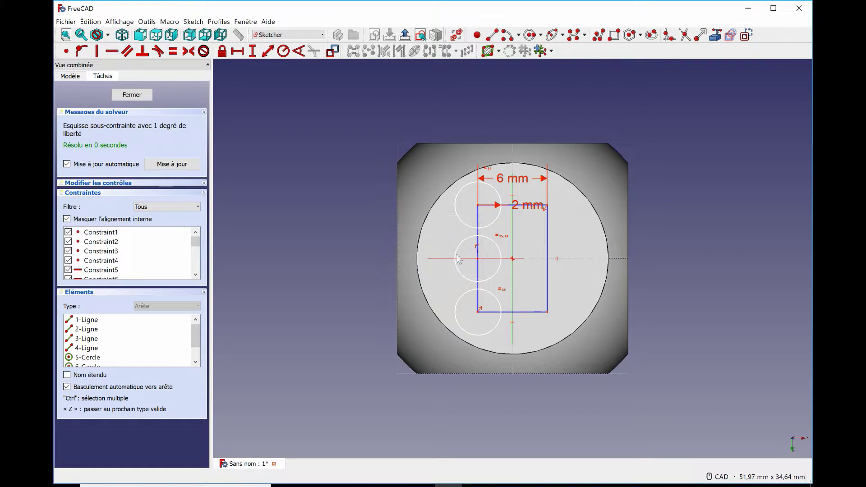
{"action": "left_click", "coordinate": [547, 247]}
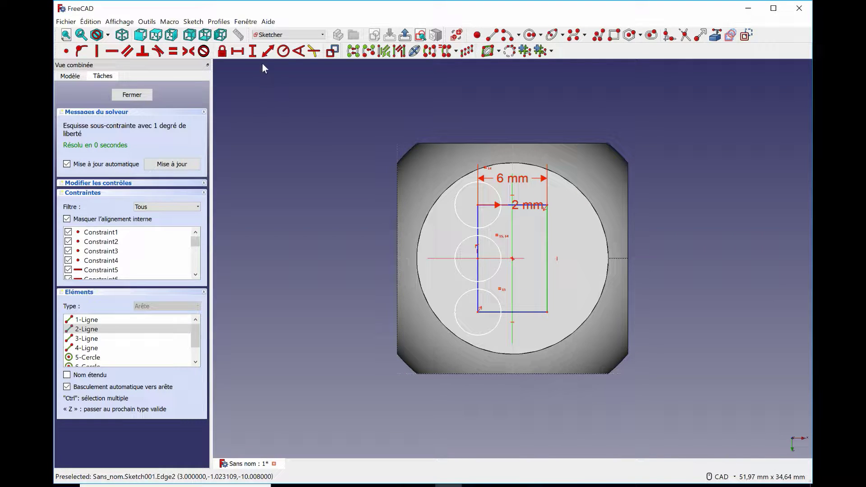
{"action": "left_click", "coordinate": [253, 51]}
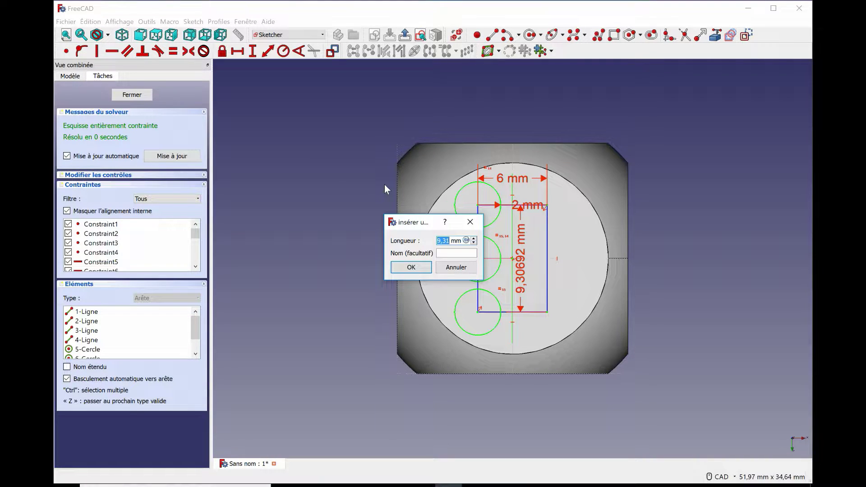
{"action": "type", "text": "9,3"}
{"action": "left_click", "coordinate": [411, 266]}
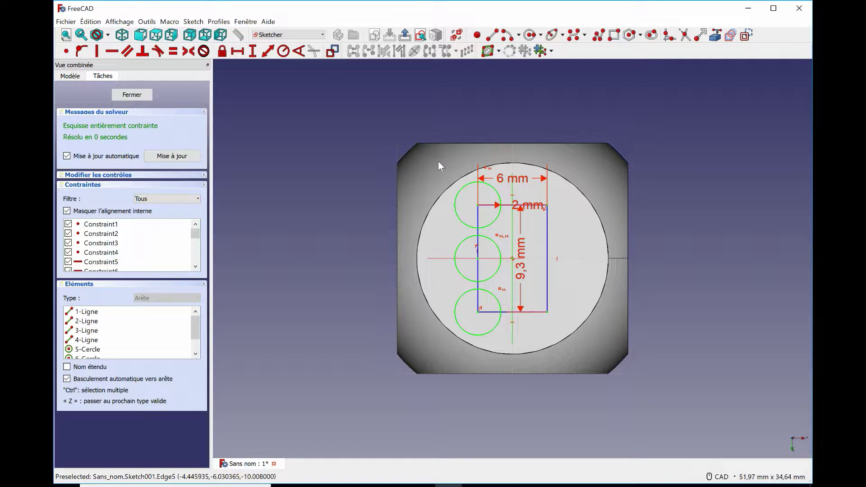
Mirror the three circles and their rectangle edge about the vertical axis to complete six pips
{"action": "left_click_drag", "start_coordinate": [439, 159], "coordinate": [507, 351]}
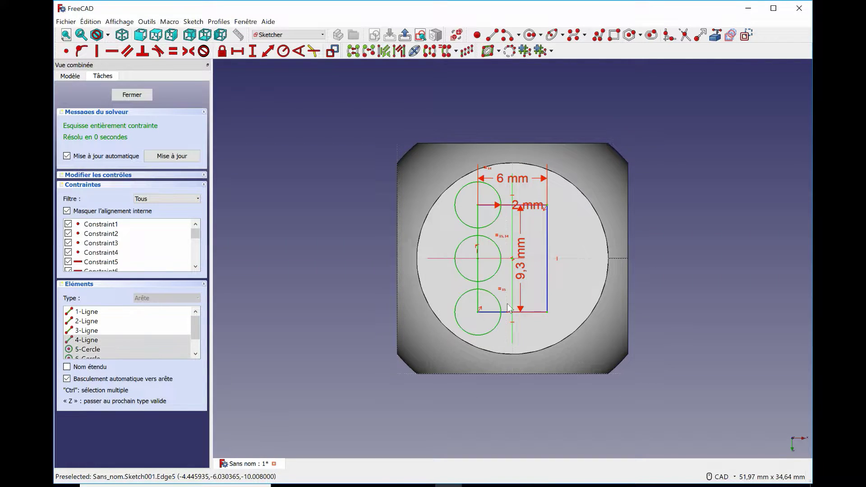
{"action": "left_click", "coordinate": [513, 243]}
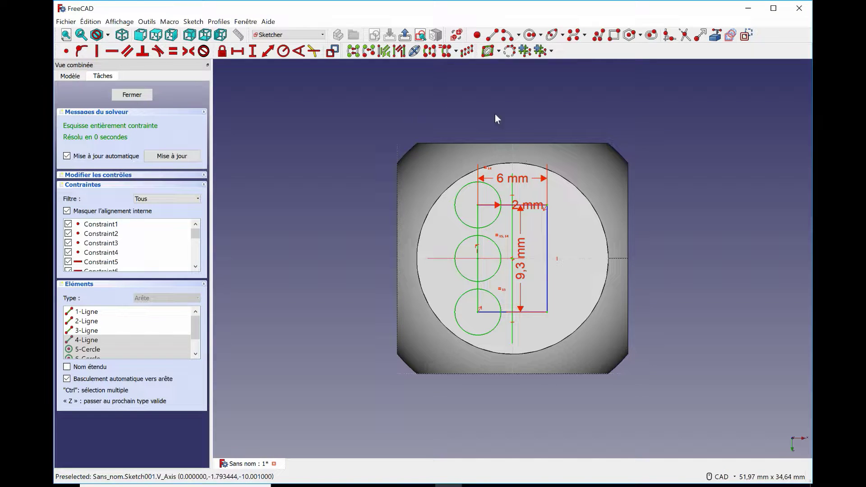
{"action": "left_click", "coordinate": [429, 51]}
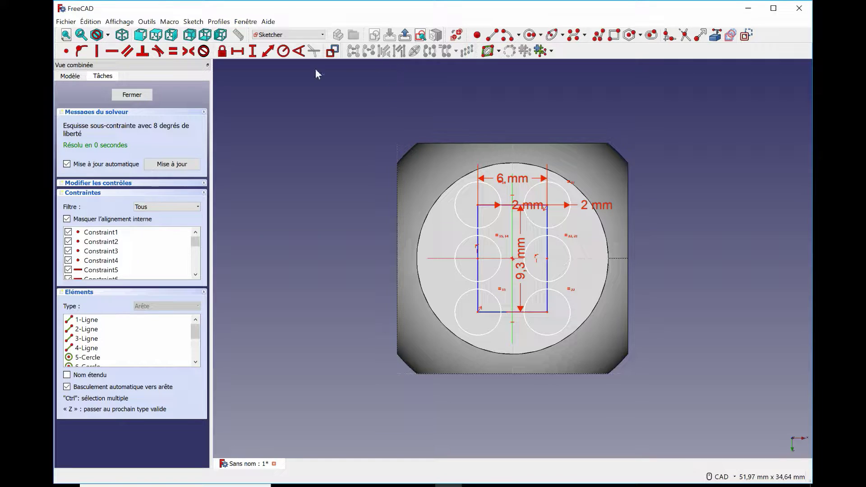
Close the six-pip sketch and cut its circles into the die as a 2 mm deep pocket
{"action": "left_click", "coordinate": [136, 95]}
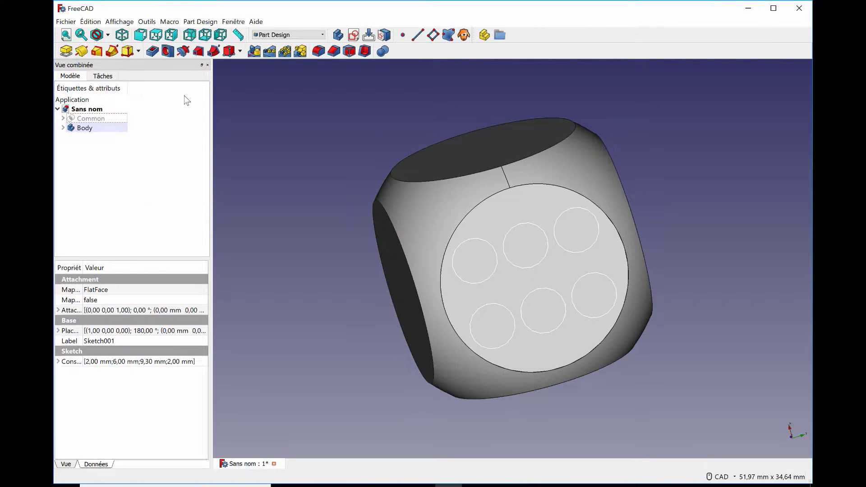
{"action": "left_click", "coordinate": [152, 52]}
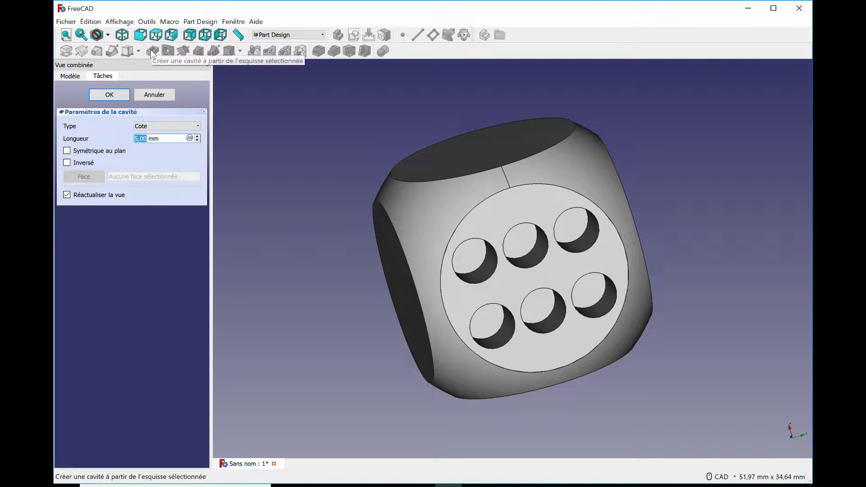
{"action": "type", "text": "2"}
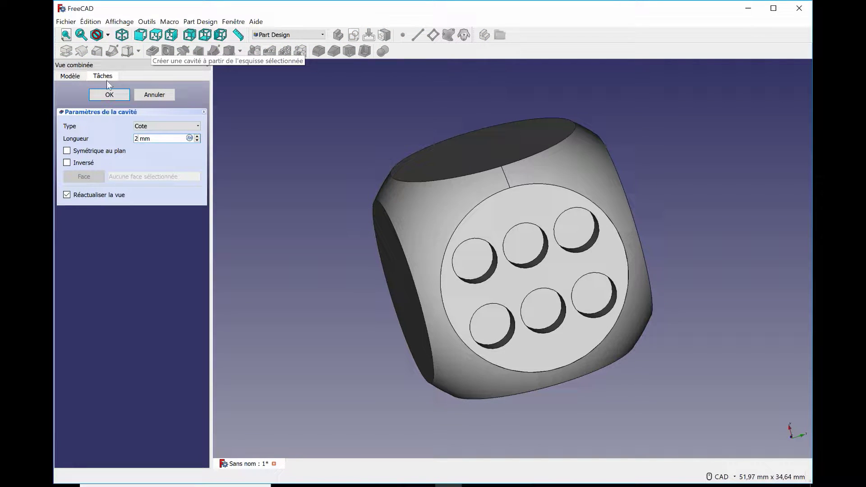
{"action": "left_click", "coordinate": [109, 94]}
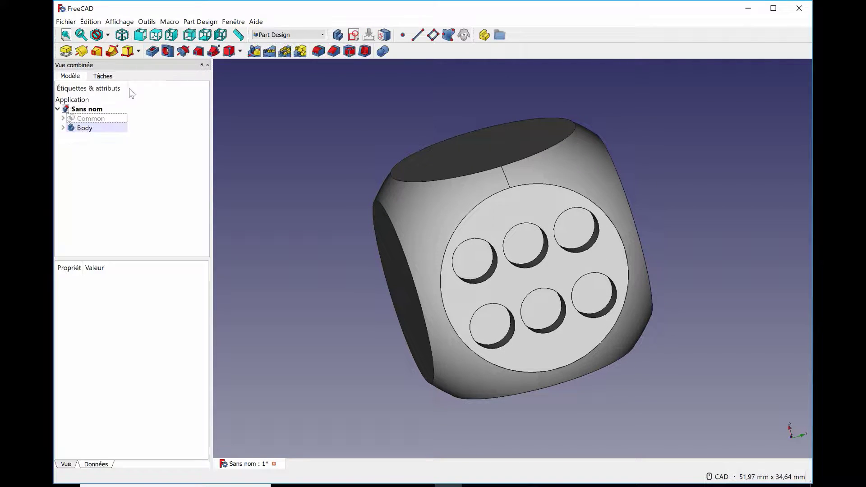
Fillet the bottom faces of all six pip pockets with a 1.5 mm radius
{"action": "left_click", "coordinate": [468, 261]}
{"action": "left_click", "coordinate": [523, 243], "text": "ctrl"}
{"action": "left_click", "coordinate": [574, 226], "text": "ctrl"}
{"action": "left_click", "coordinate": [593, 293], "text": "ctrl"}
{"action": "left_click", "coordinate": [540, 307], "text": "ctrl"}
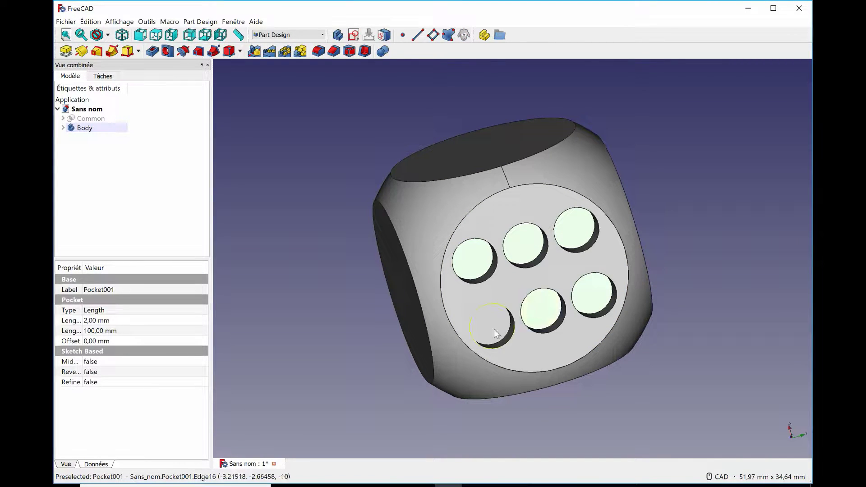
{"action": "left_click", "coordinate": [492, 329], "text": "ctrl"}
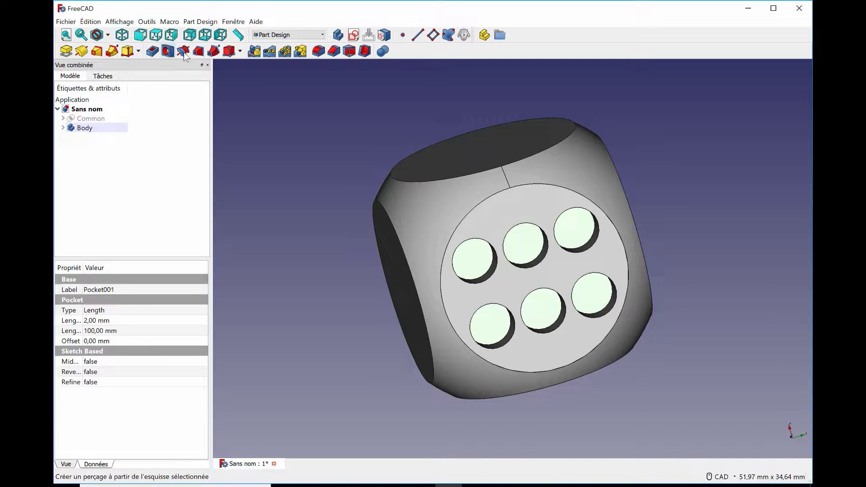
{"action": "left_click", "coordinate": [319, 51]}
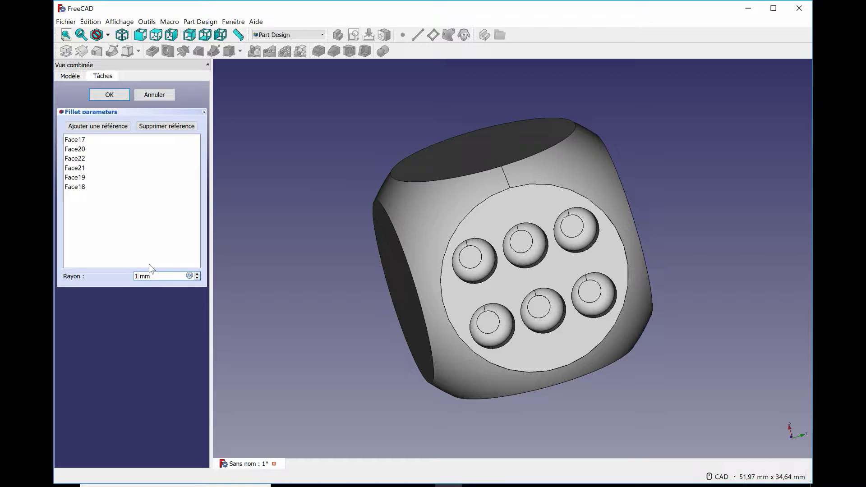
{"action": "type", "text": "5"}
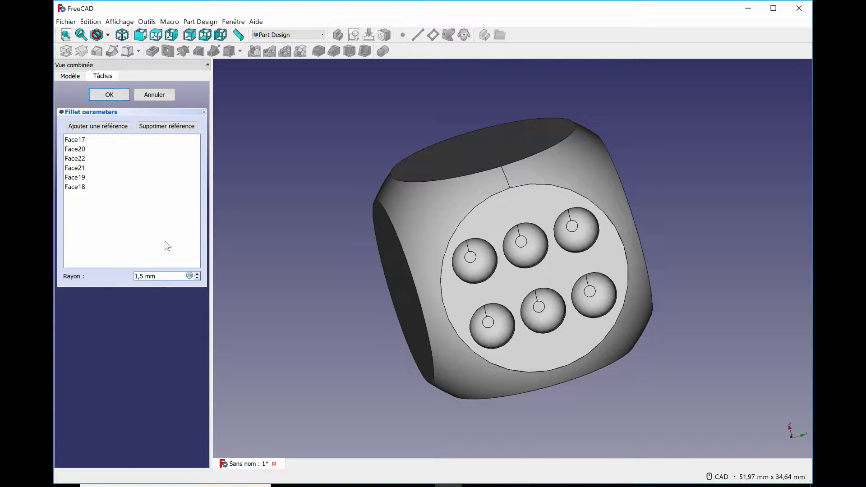
{"action": "left_click", "coordinate": [120, 99]}
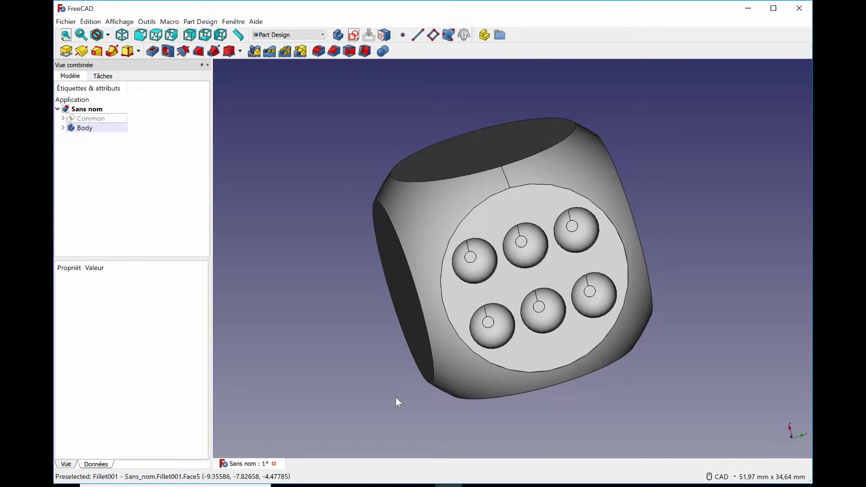
Start a sketch on the blank face adjacent to the one-pip face and draw a construction rectangle about 9 by 10 mm around the origin
{"action": "middle_click_drag", "start_coordinate": [341, 372], "coordinate": [450, 228]}
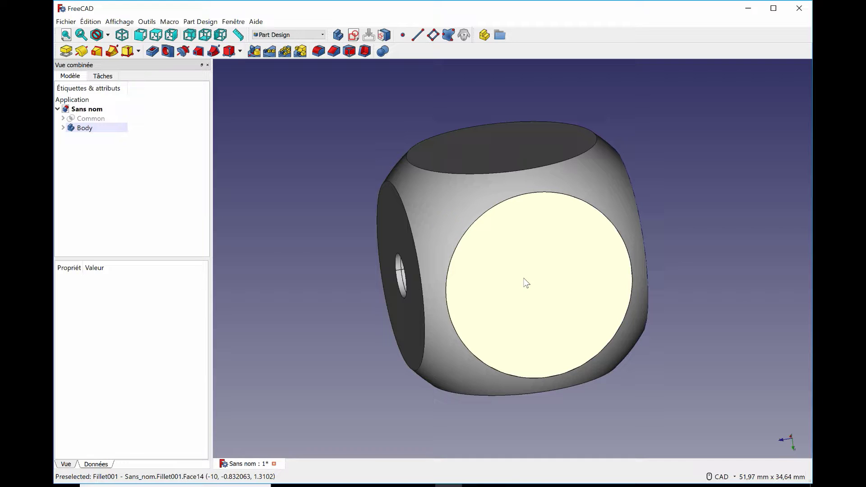
{"action": "left_click", "coordinate": [526, 282]}
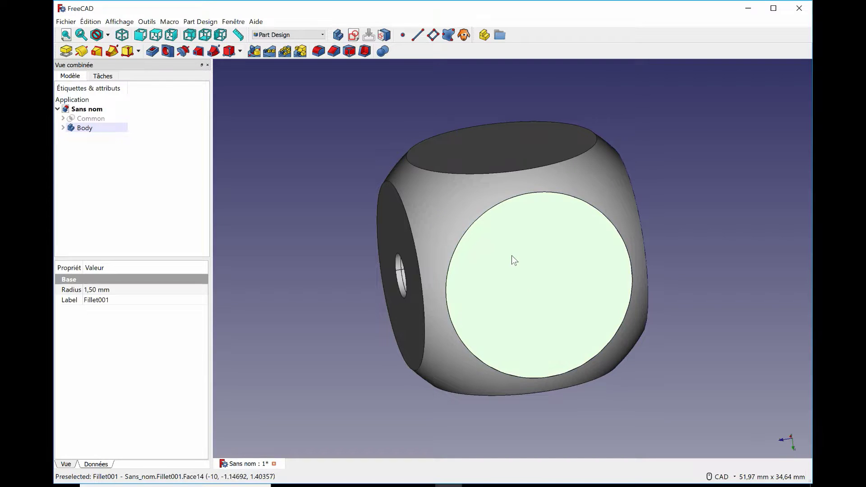
{"action": "left_click", "coordinate": [353, 35]}
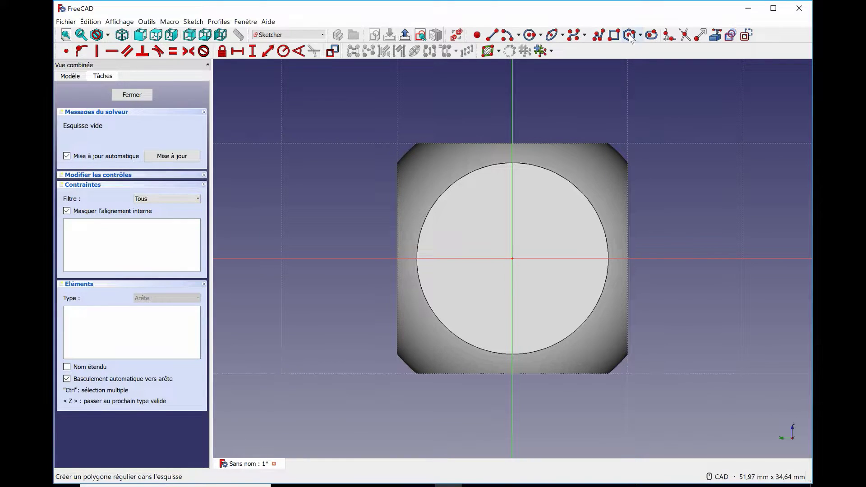
{"action": "left_click", "coordinate": [615, 35]}
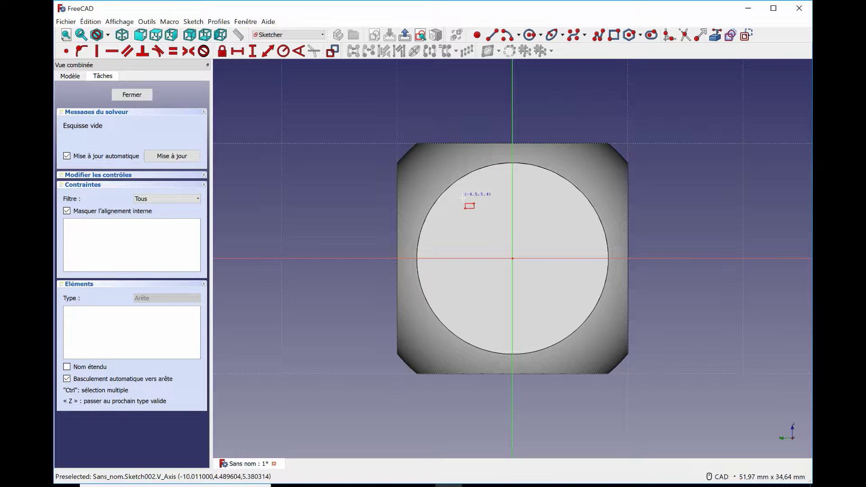
{"action": "left_click", "coordinate": [568, 312]}
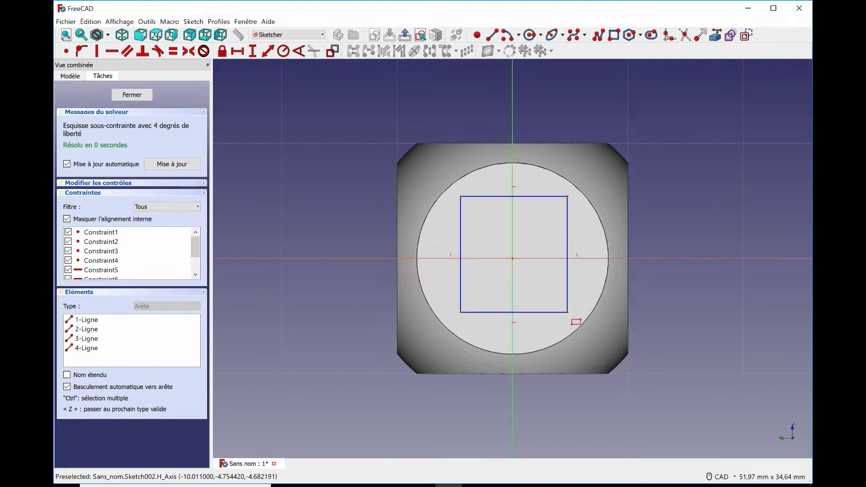
{"action": "key", "text": "Escape"}
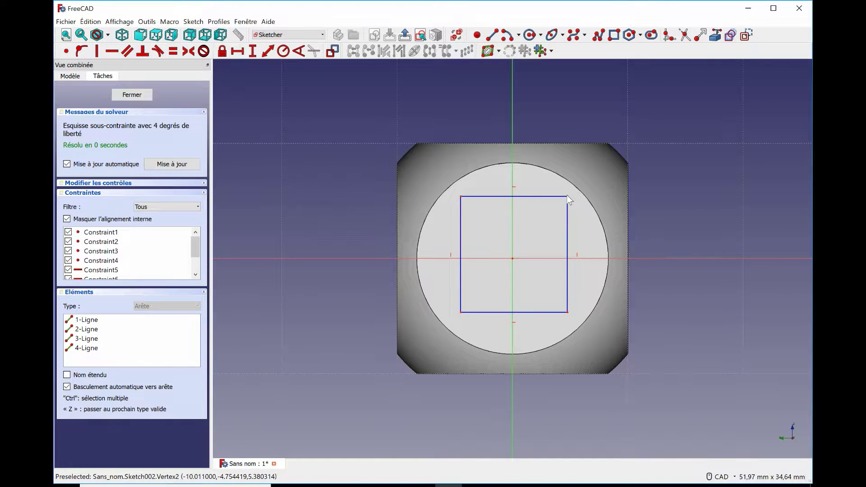
Constrain two opposite corners of the rectangle symmetric about the origin and make its adjacent sides equal
{"action": "left_click", "coordinate": [461, 312]}
{"action": "left_click", "coordinate": [513, 259]}
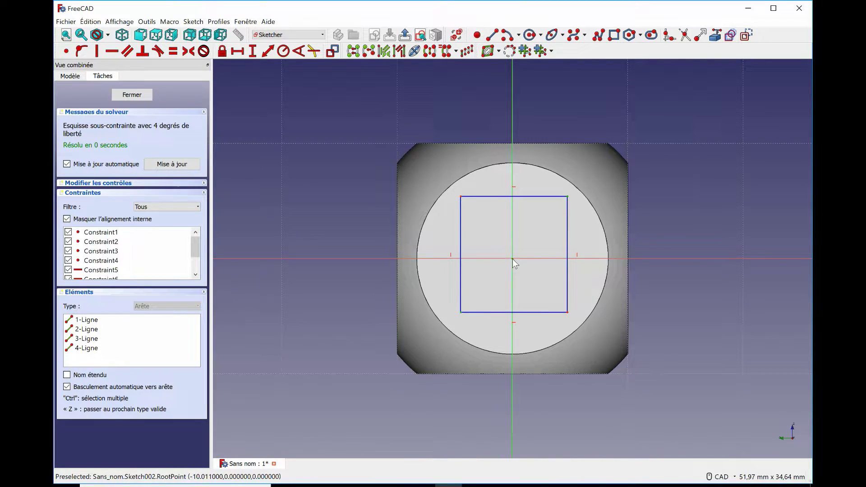
{"action": "left_click", "coordinate": [189, 51]}
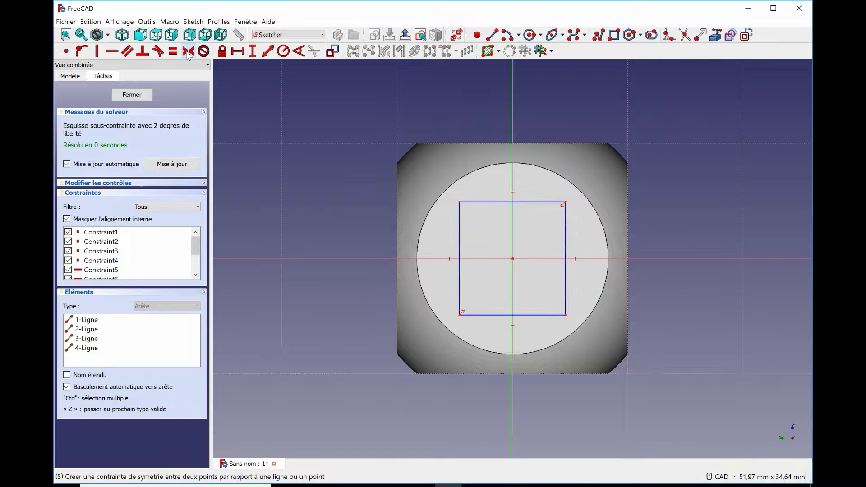
{"action": "left_click", "coordinate": [475, 202]}
{"action": "left_click", "coordinate": [566, 228]}
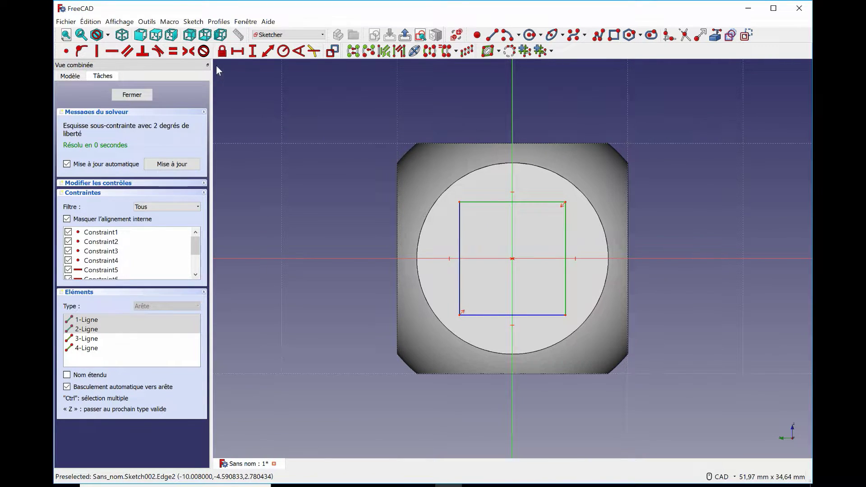
{"action": "left_click", "coordinate": [173, 51]}
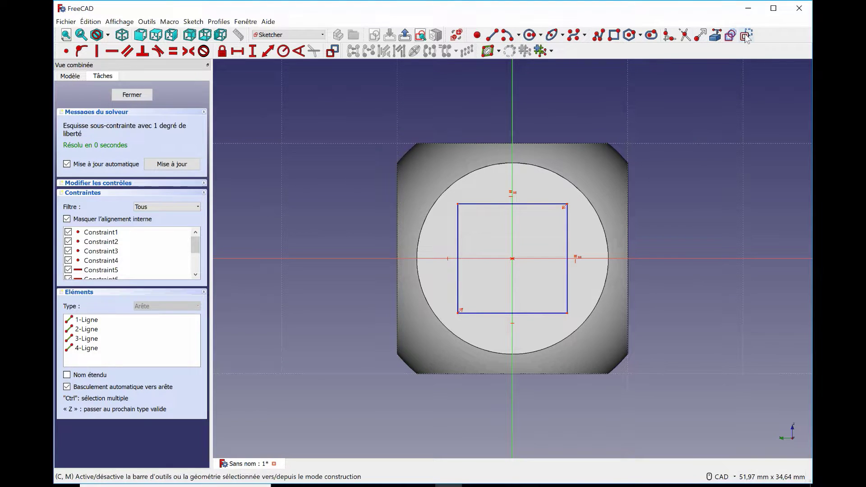
Draw two non-construction circles centred on the square's upper-left and lower-right corners, the lower one about 1.4 mm in radius
{"action": "left_click", "coordinate": [532, 36]}
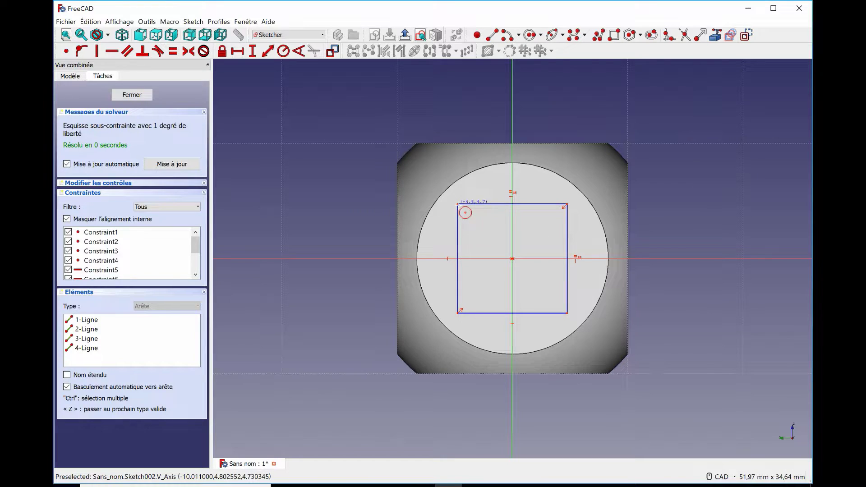
{"action": "left_click", "coordinate": [458, 203]}
{"action": "left_click", "coordinate": [491, 221]}
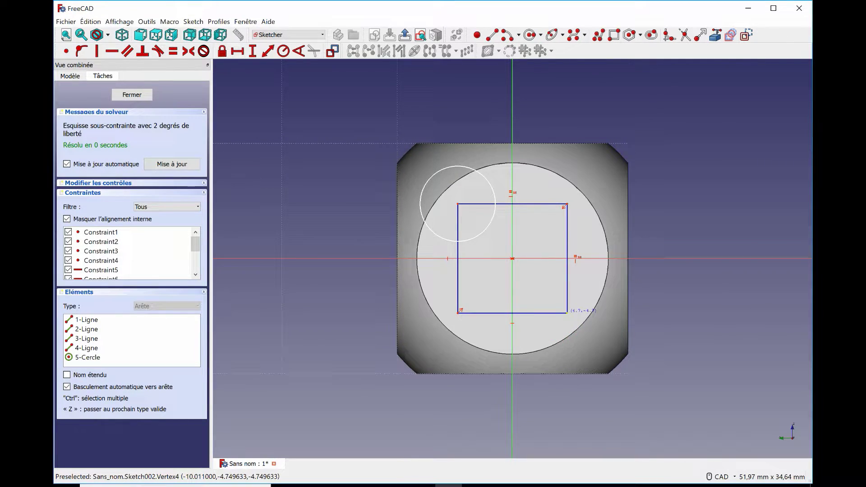
{"action": "left_click", "coordinate": [567, 313]}
{"action": "left_click", "coordinate": [581, 309]}
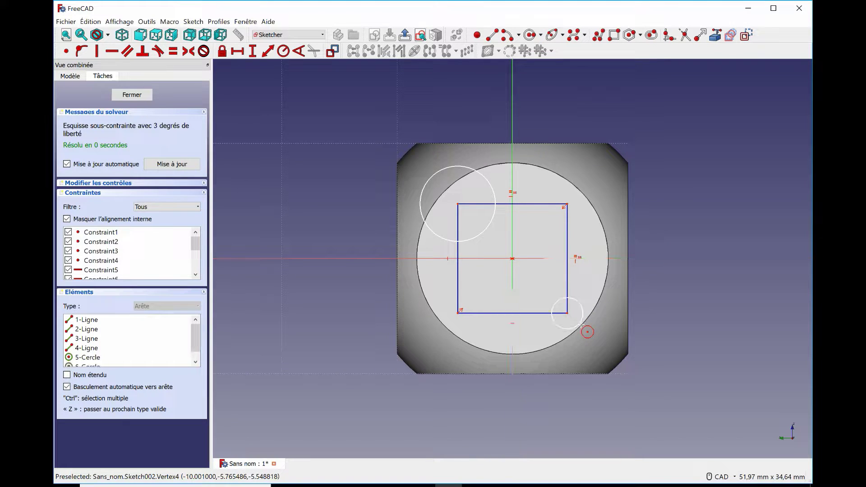
Make the two corner circles equal in size and constrain the upper circle's radius to 2 mm
{"action": "left_click", "coordinate": [582, 309]}
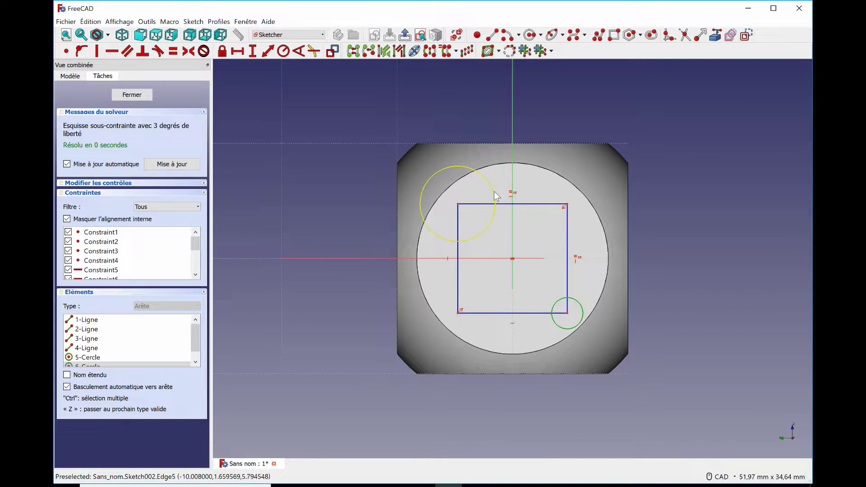
{"action": "left_click", "coordinate": [496, 196]}
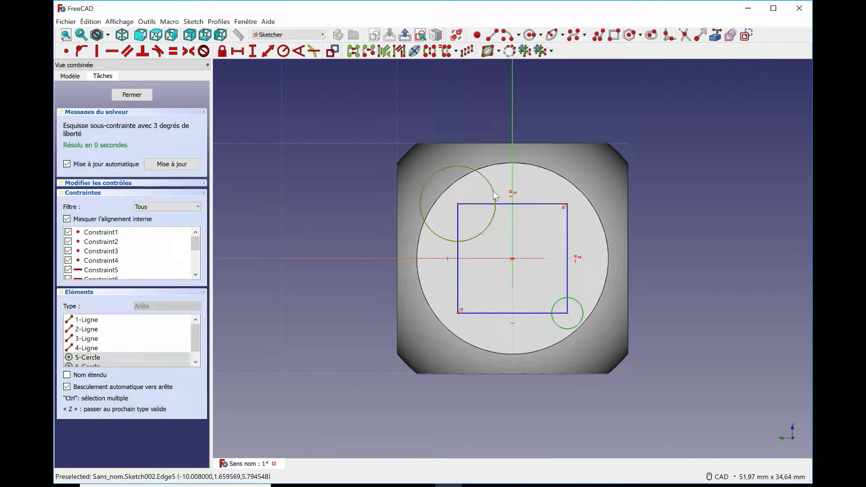
{"action": "left_click", "coordinate": [173, 51]}
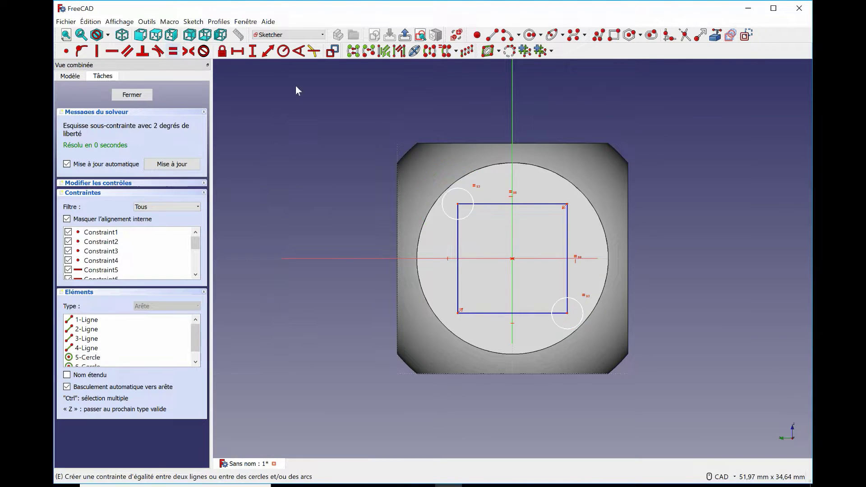
{"action": "left_click", "coordinate": [473, 200]}
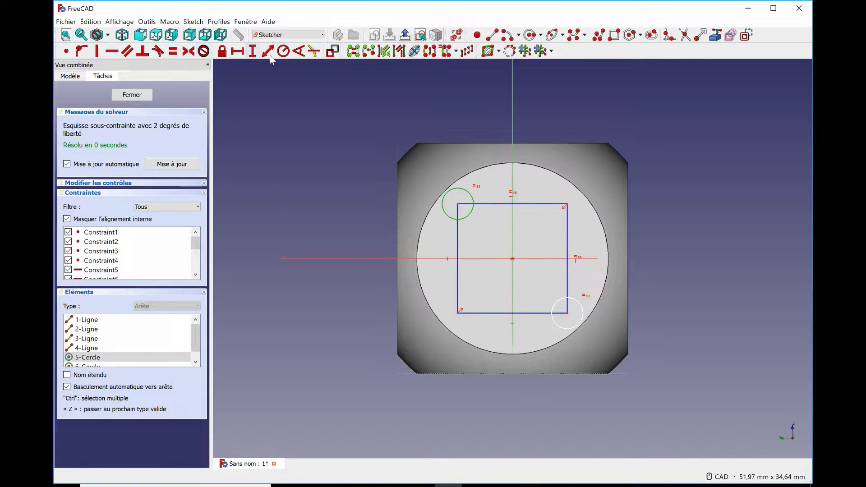
{"action": "left_click", "coordinate": [283, 51]}
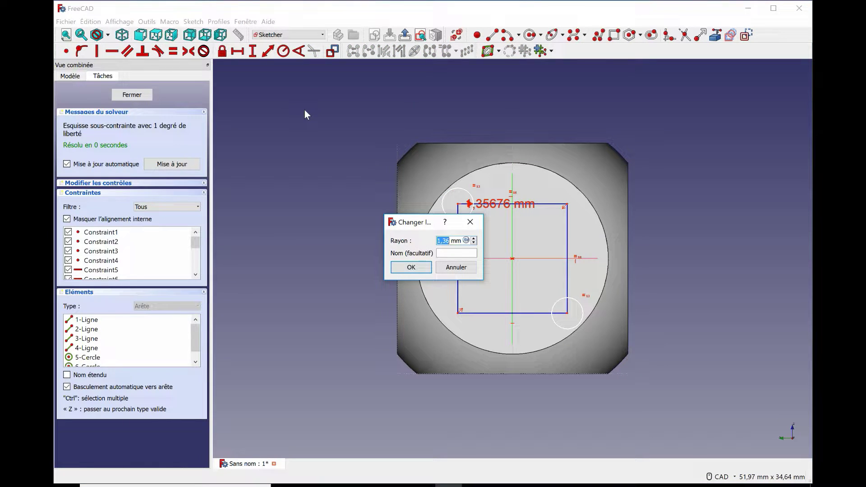
{"action": "type", "text": "2"}
{"action": "left_click", "coordinate": [401, 266]}
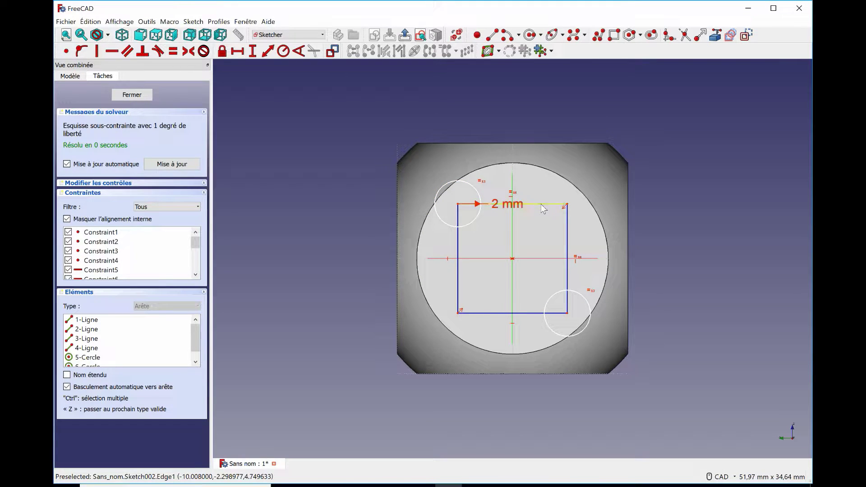
Shrink the construction square and constrain its upper side to a horizontal length of 7 mm
{"action": "mouse_move", "coordinate": [542, 209]}
{"action": "left_mouse_down"}
{"action": "mouse_move", "coordinate": [541, 235]}
{"action": "mouse_move", "coordinate": [542, 225]}
{"action": "left_mouse_up"}
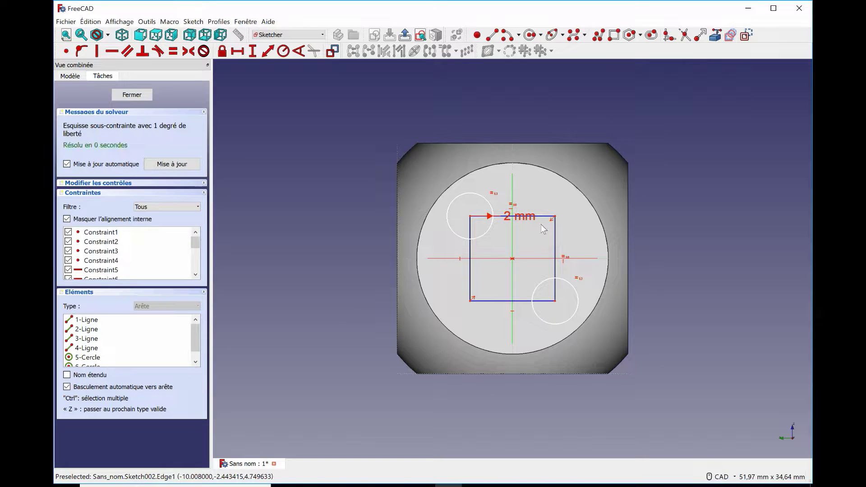
{"action": "left_click", "coordinate": [542, 220]}
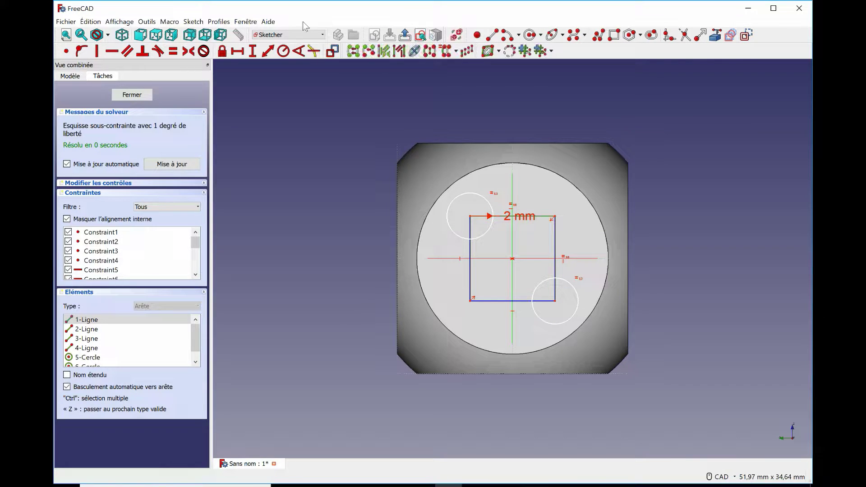
{"action": "left_click", "coordinate": [237, 51]}
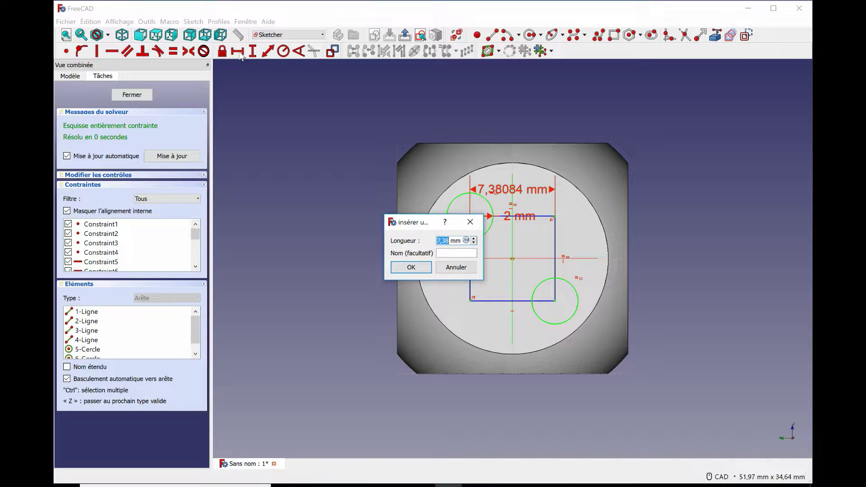
{"action": "type", "text": "7"}
{"action": "left_click", "coordinate": [409, 268]}
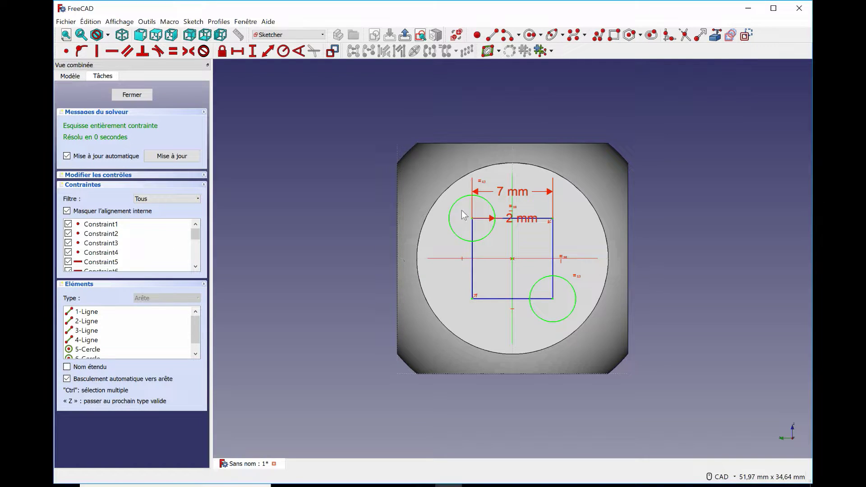
Set the construction square's horizontal length to 7.5 mm and close the two-pip sketch
{"action": "left_click", "coordinate": [502, 197]}
{"action": "double_click", "coordinate": [500, 195]}
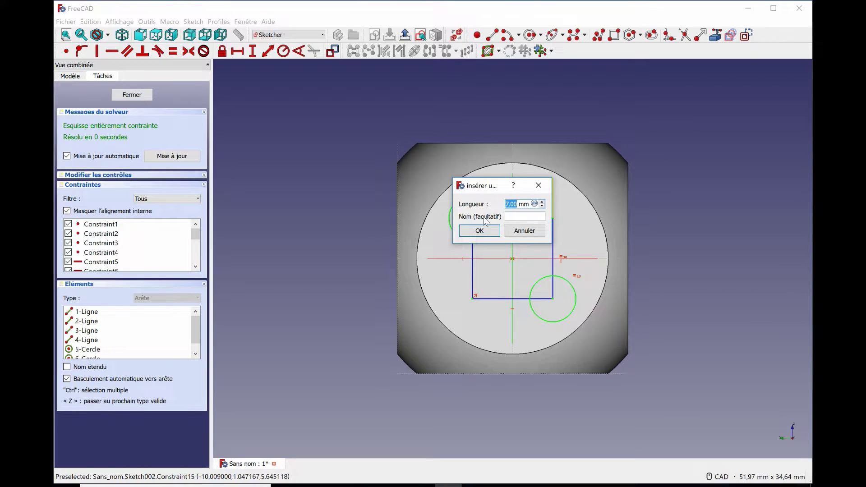
{"action": "type", "text": "7"}
{"action": "left_click", "coordinate": [480, 232]}
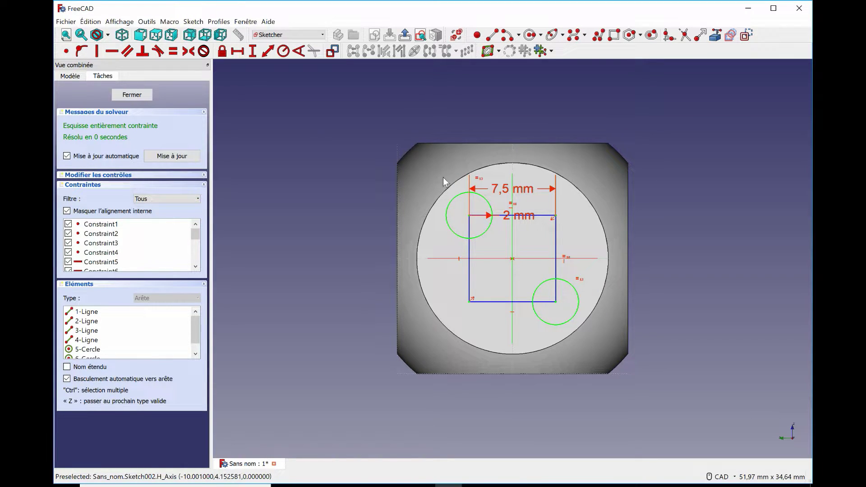
{"action": "left_click", "coordinate": [127, 97]}
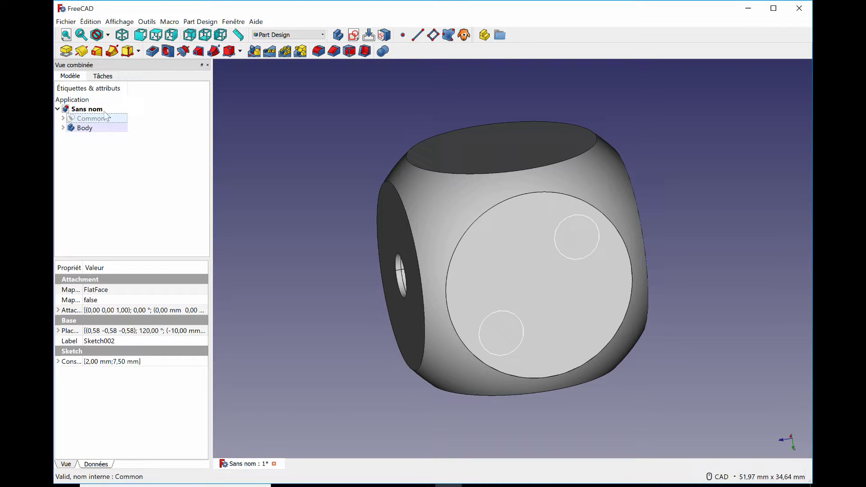
Cut the two-pip sketch into the die as a pocket 2 mm deep
{"action": "left_click", "coordinate": [152, 51]}
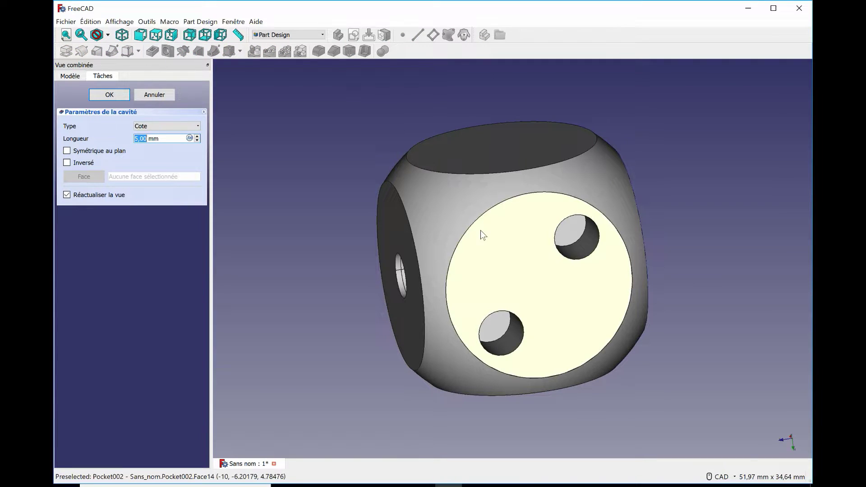
{"action": "left_click", "coordinate": [572, 232]}
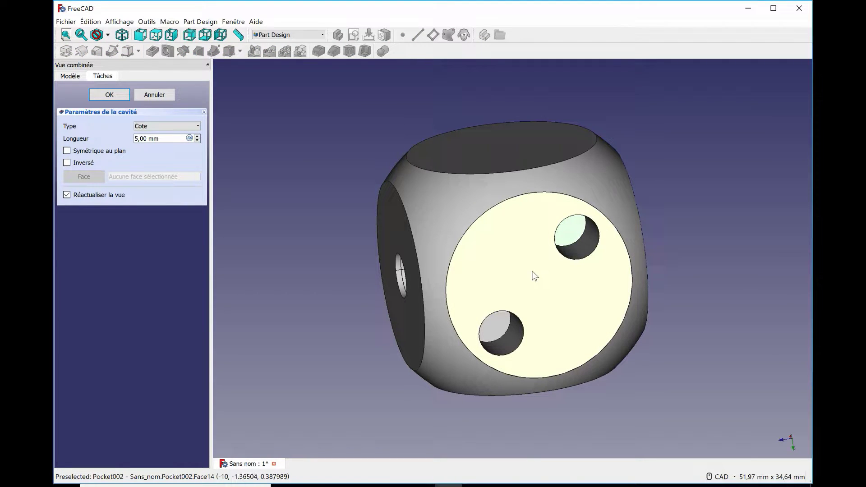
{"action": "left_click_drag", "start_coordinate": [165, 140], "coordinate": [114, 137]}
{"action": "type", "text": "2"}
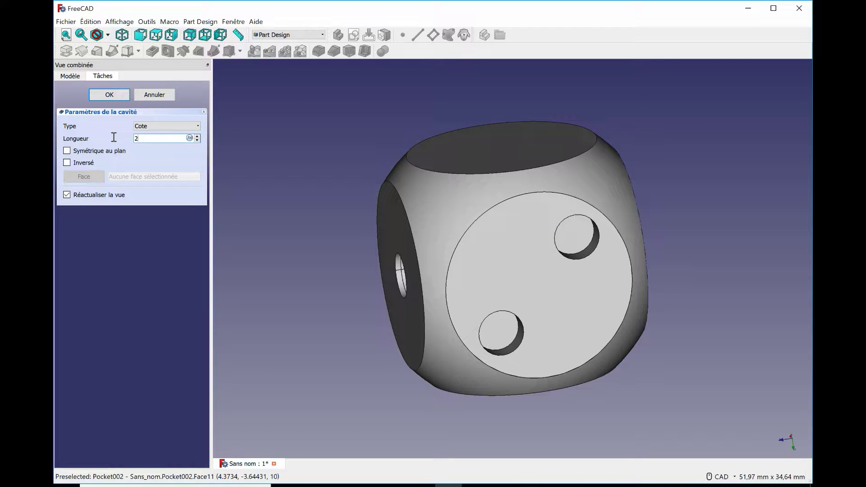
{"action": "left_click", "coordinate": [109, 95]}
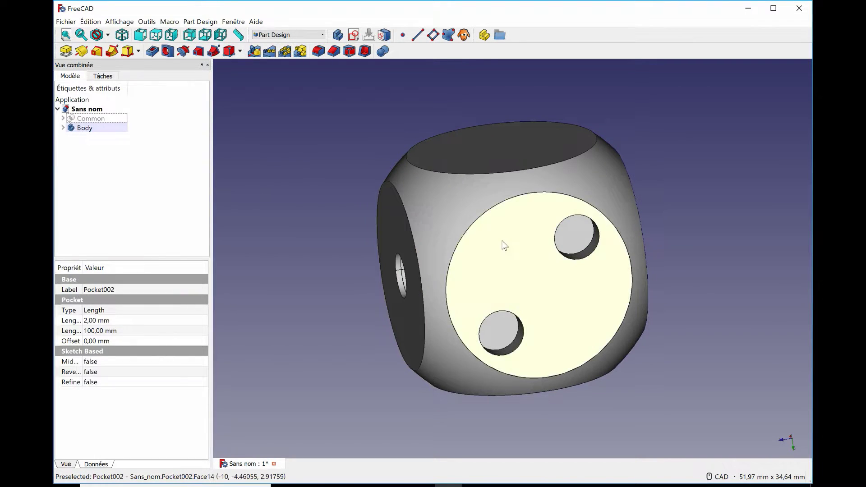
Fillet the bottom faces of the two pip pockets with a 1.5 mm radius
{"action": "left_click", "coordinate": [581, 242]}
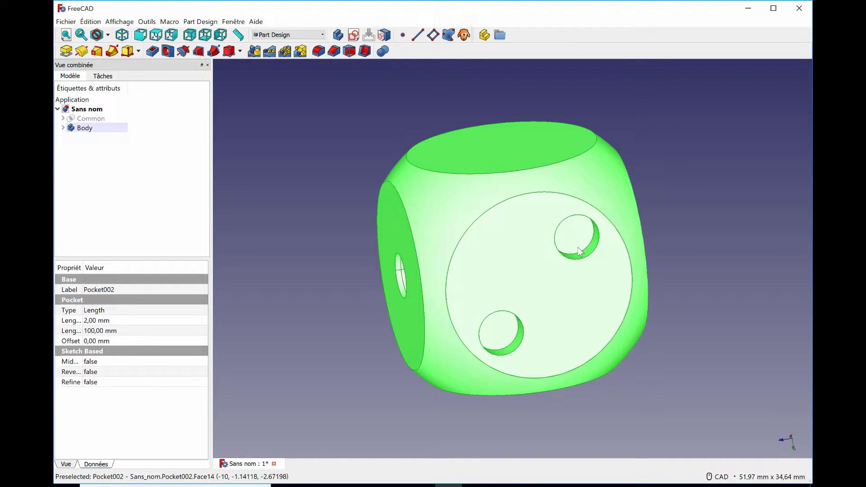
{"action": "left_click", "coordinate": [491, 329]}
{"action": "left_click", "coordinate": [318, 49]}
{"action": "type", "text": "1,5"}
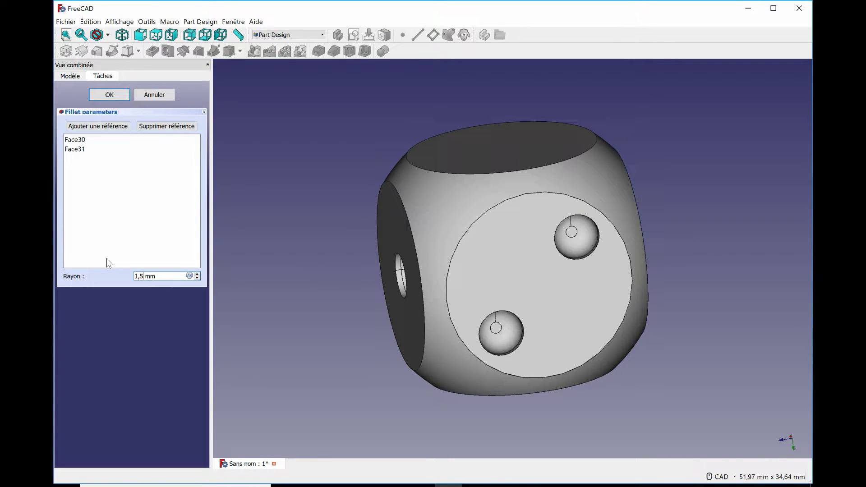
{"action": "left_click", "coordinate": [110, 94]}
Start a sketch on the blank face opposite the two pips and draw a construction rectangle around the origin
{"action": "middle_click_drag", "start_coordinate": [331, 270], "coordinate": [651, 289]}
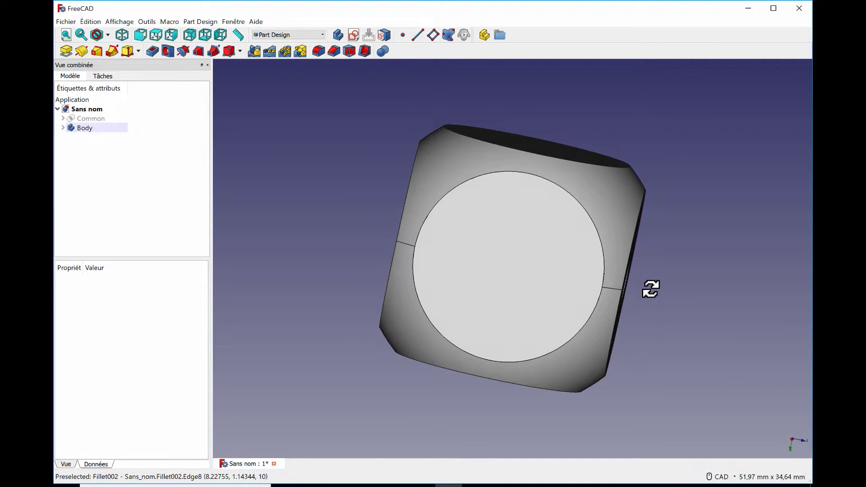
{"action": "left_click", "coordinate": [543, 277]}
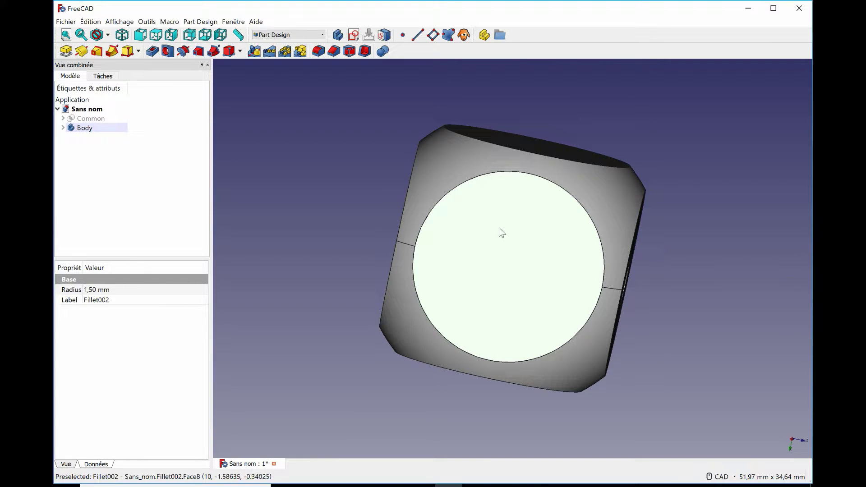
{"action": "left_click", "coordinate": [353, 35]}
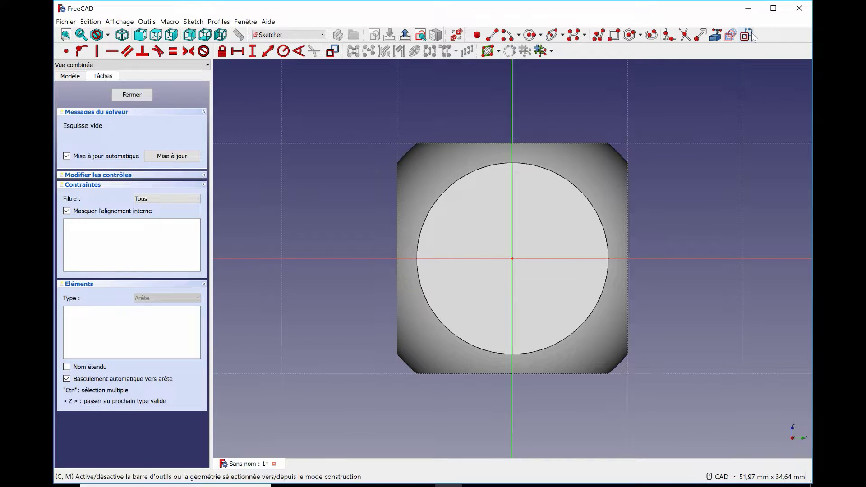
{"action": "left_click", "coordinate": [614, 34]}
{"action": "left_click", "coordinate": [461, 208]}
{"action": "left_click", "coordinate": [569, 305]}
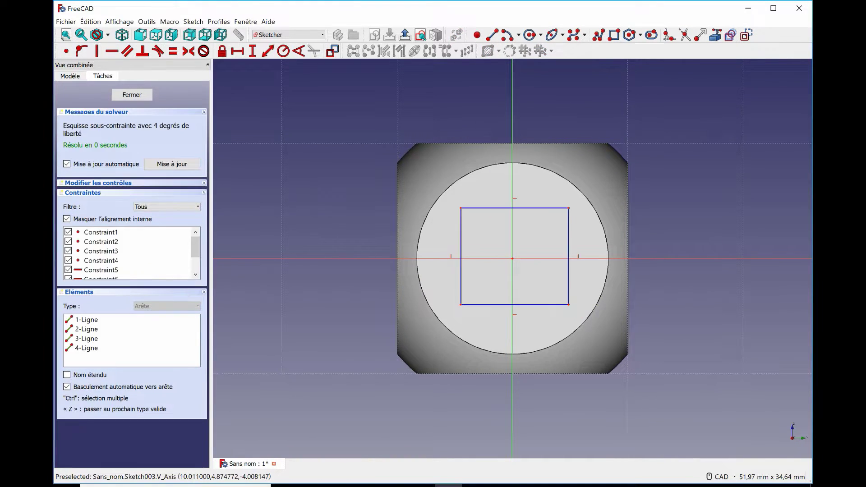
Constrain two opposite rectangle corners symmetrically about the origin and make two adjacent sides equal to form a square
{"action": "left_click", "coordinate": [570, 208]}
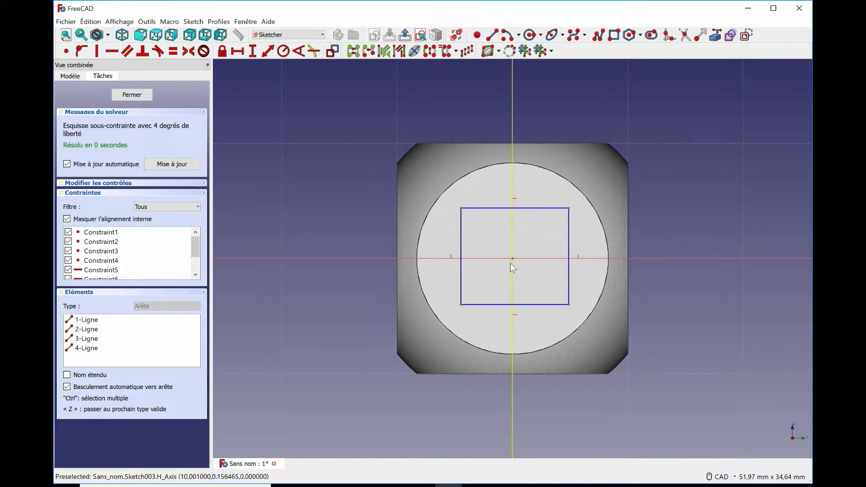
{"action": "left_click", "coordinate": [461, 304]}
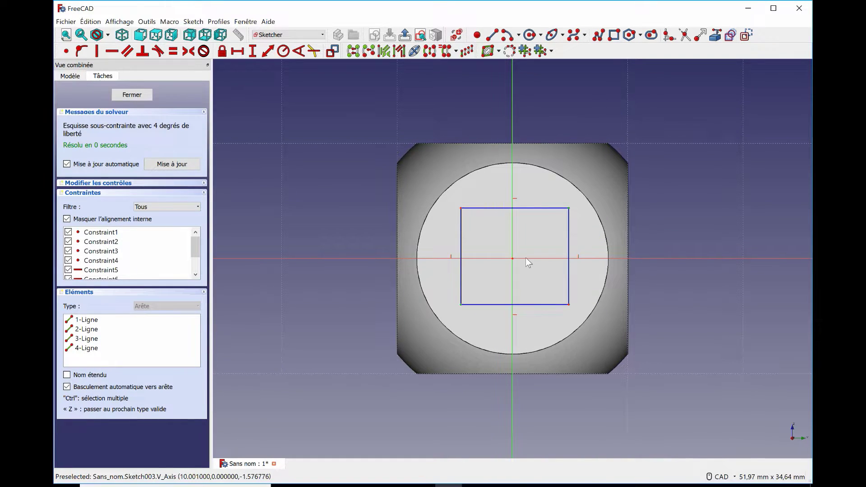
{"action": "left_click", "coordinate": [514, 258]}
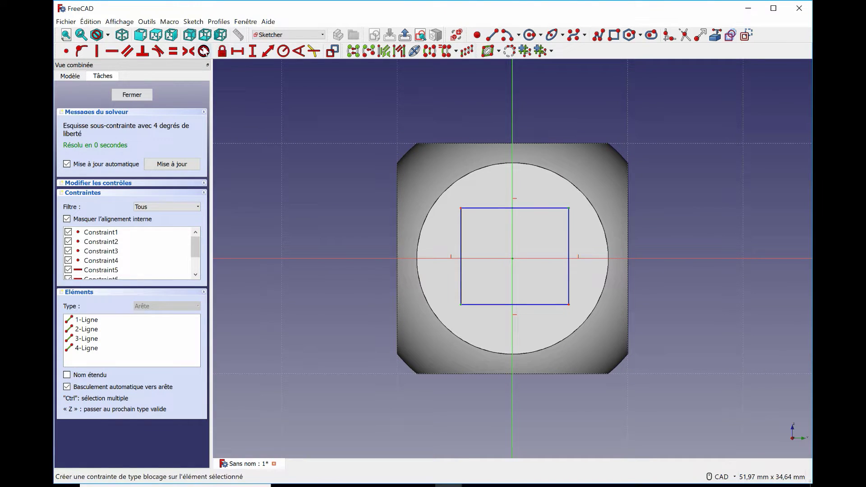
{"action": "left_click", "coordinate": [188, 51]}
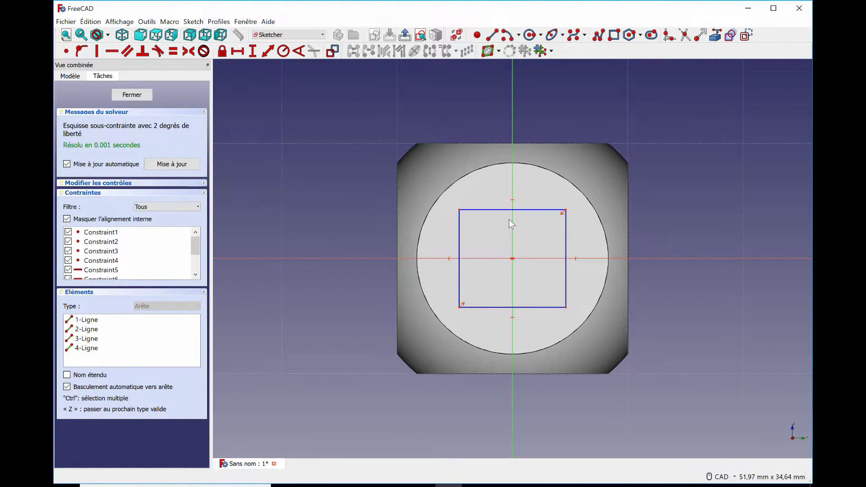
{"action": "left_click", "coordinate": [497, 210]}
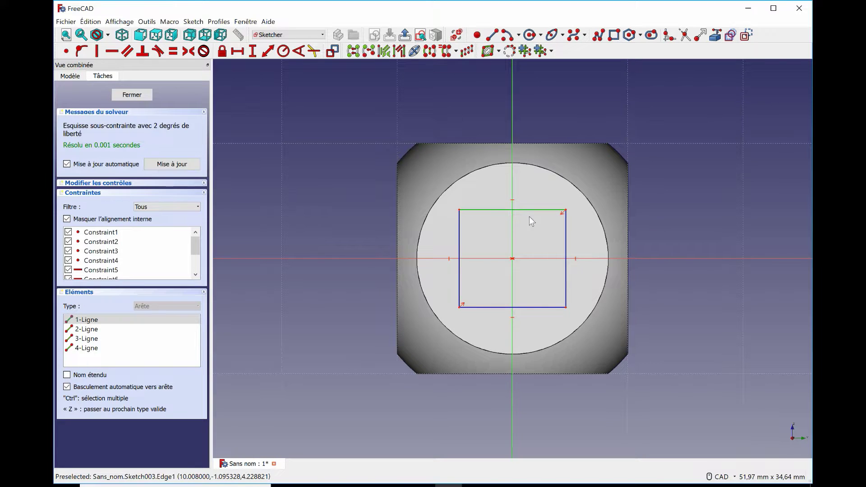
{"action": "left_click", "coordinate": [565, 227]}
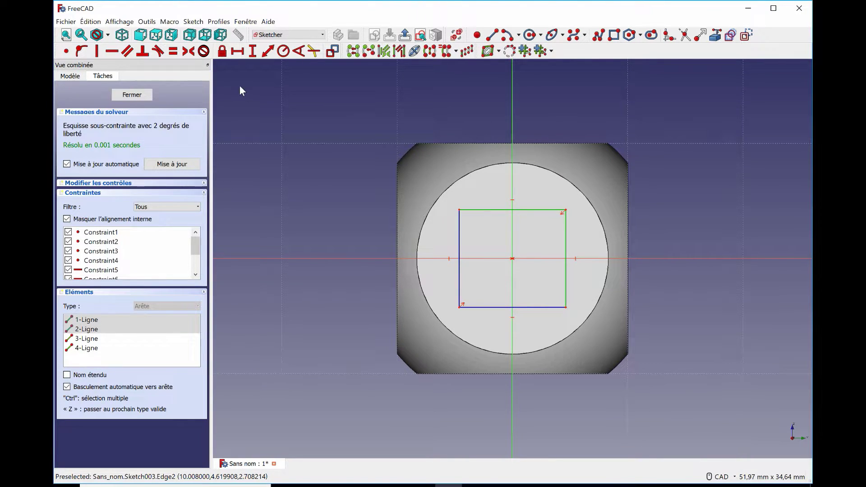
{"action": "left_click", "coordinate": [174, 52]}
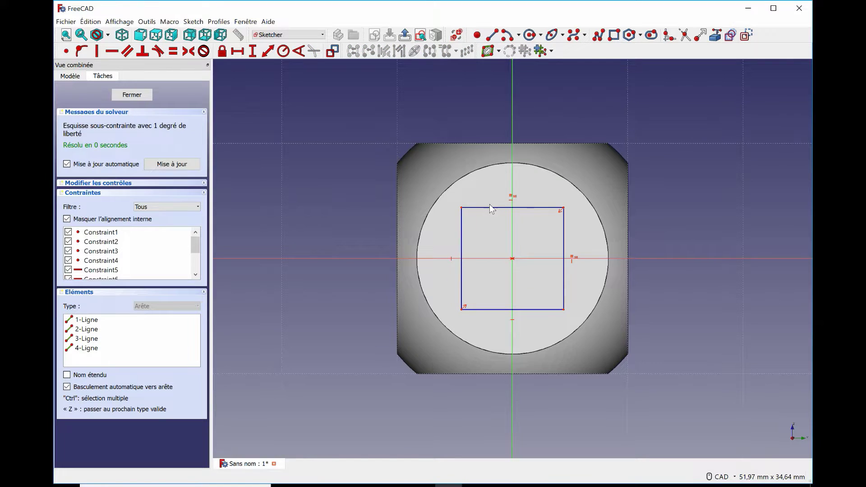
Constrain the construction square's upper side to a horizontal length of 7.5 mm
{"action": "left_click", "coordinate": [532, 208]}
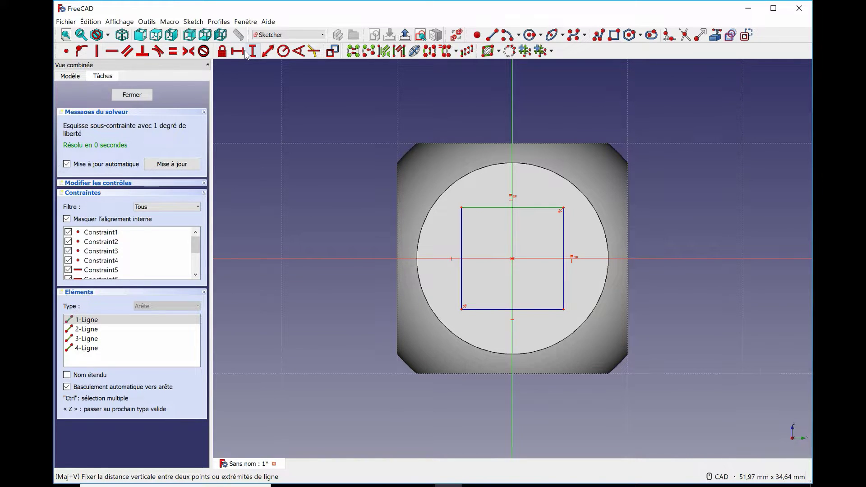
{"action": "left_click", "coordinate": [237, 51]}
{"action": "type", "text": "7,5"}
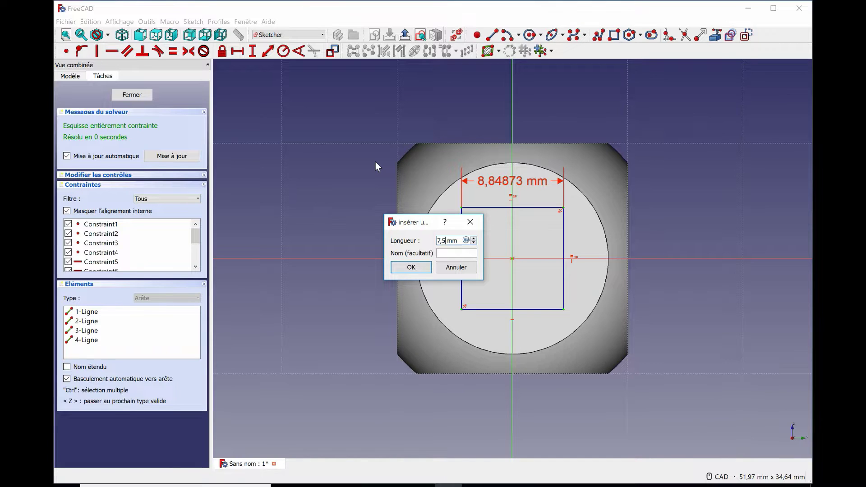
{"action": "left_click", "coordinate": [410, 267]}
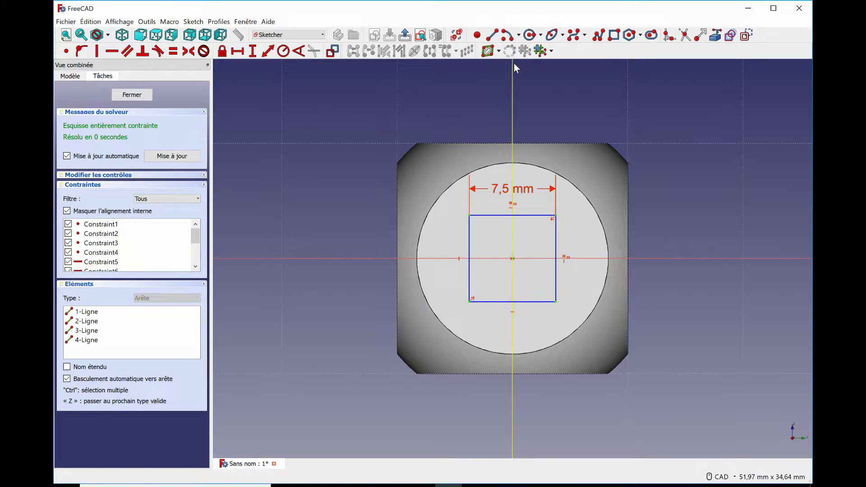
Draw five non-construction circles centred on the square's four corners and the origin, the upper-left one about 1.9 mm in radius
{"action": "left_click", "coordinate": [530, 35]}
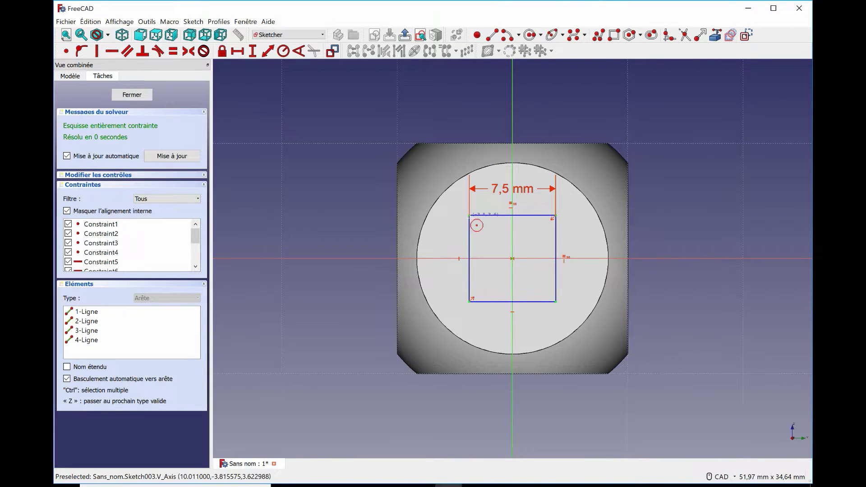
{"action": "left_click", "coordinate": [468, 215]}
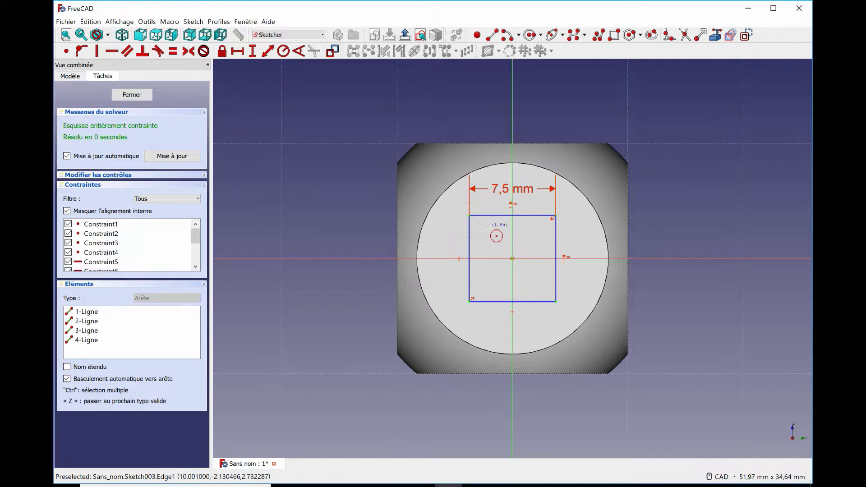
{"action": "left_click", "coordinate": [491, 226]}
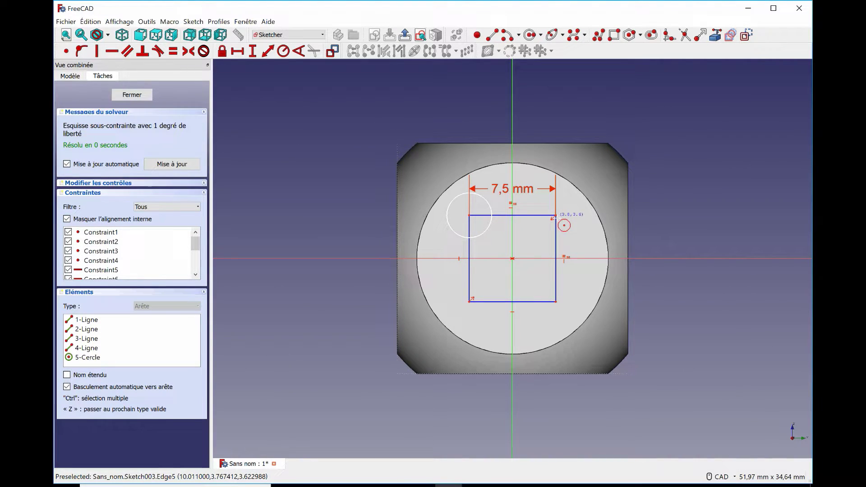
{"action": "left_click", "coordinate": [555, 215]}
{"action": "left_click", "coordinate": [571, 229]}
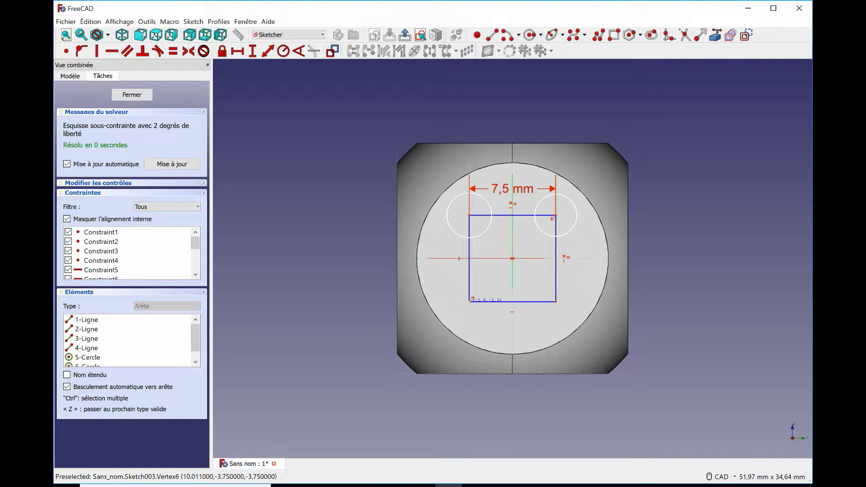
{"action": "left_click", "coordinate": [469, 301]}
{"action": "left_click", "coordinate": [488, 319]}
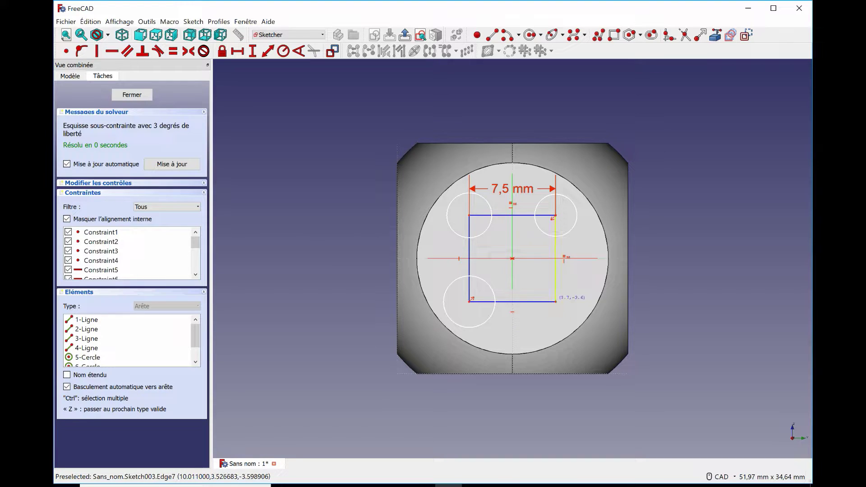
{"action": "left_click", "coordinate": [556, 301]}
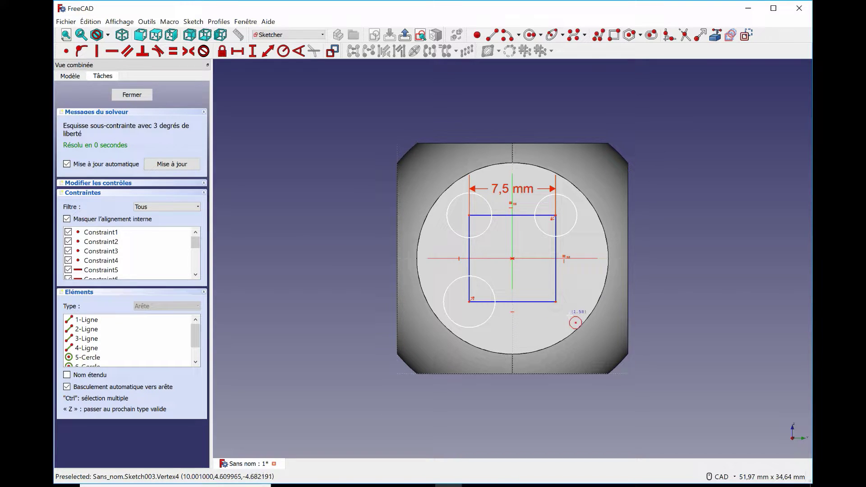
{"action": "left_click", "coordinate": [567, 314]}
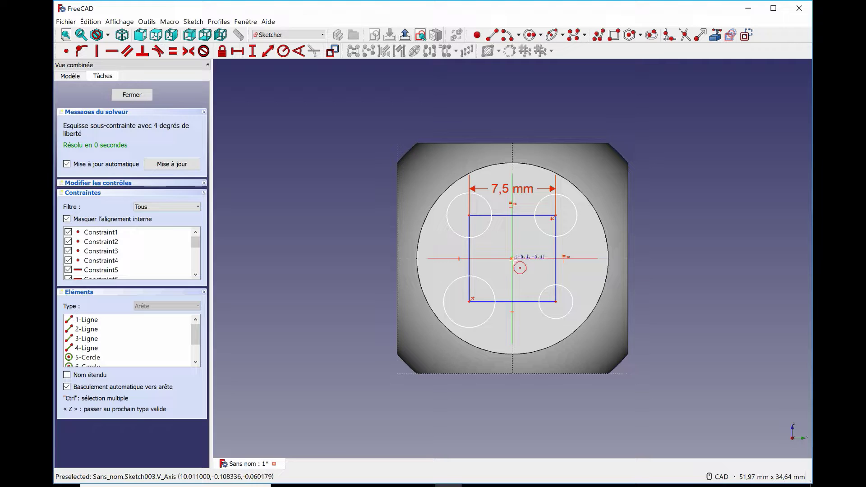
{"action": "left_click", "coordinate": [512, 259]}
{"action": "left_click", "coordinate": [529, 268]}
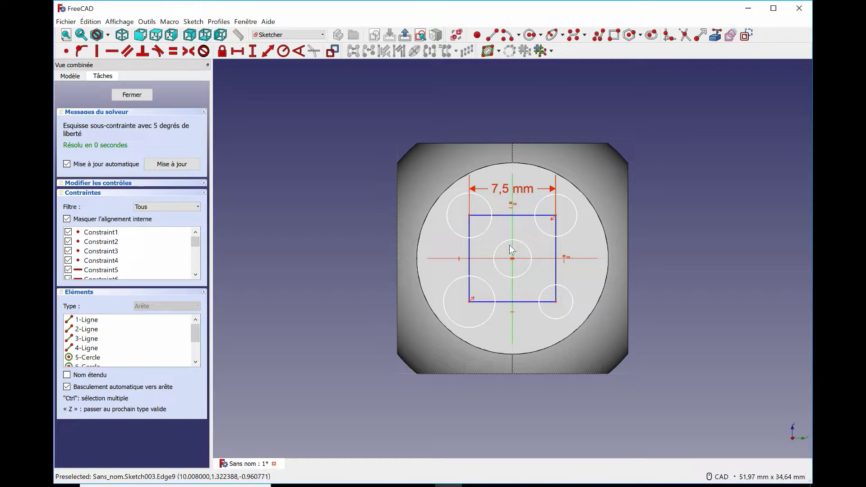
Apply an equality constraint to all five pip circles
{"action": "left_click", "coordinate": [492, 226]}
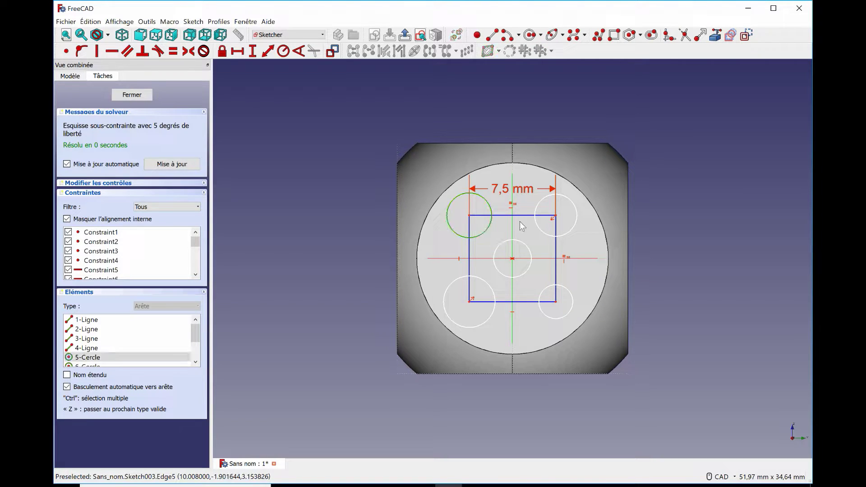
{"action": "left_click", "coordinate": [543, 234]}
{"action": "left_click", "coordinate": [530, 252]}
{"action": "left_click", "coordinate": [541, 294]}
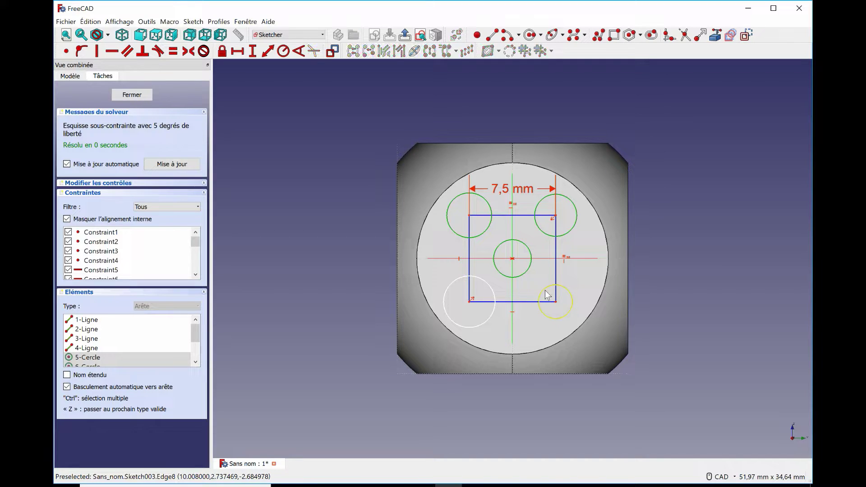
{"action": "left_click", "coordinate": [488, 286]}
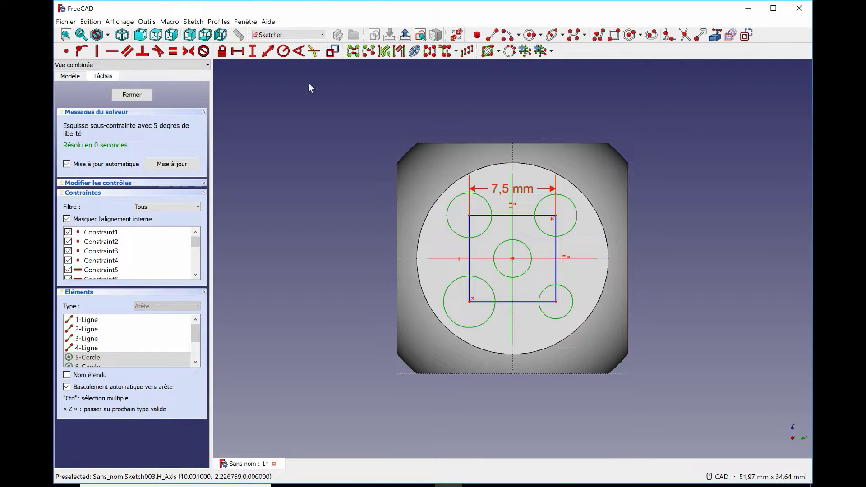
{"action": "left_click", "coordinate": [173, 51]}
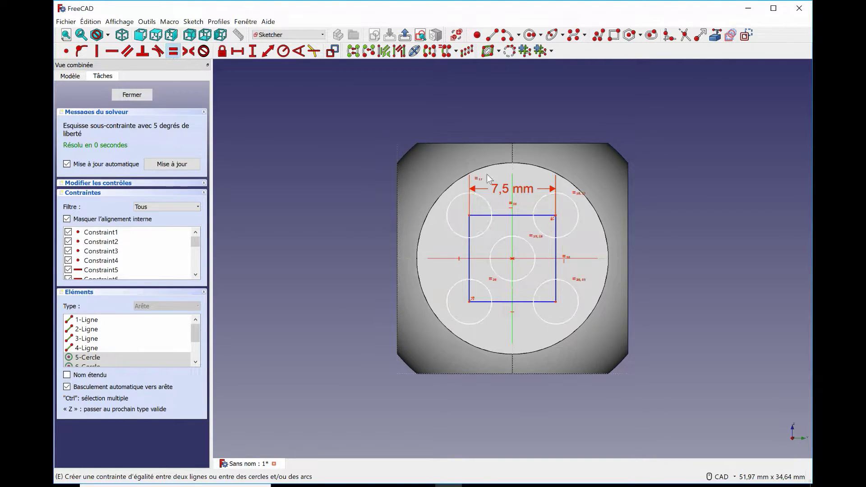
Constrain the upper-left circle's radius to 2 mm
{"action": "left_click", "coordinate": [464, 199]}
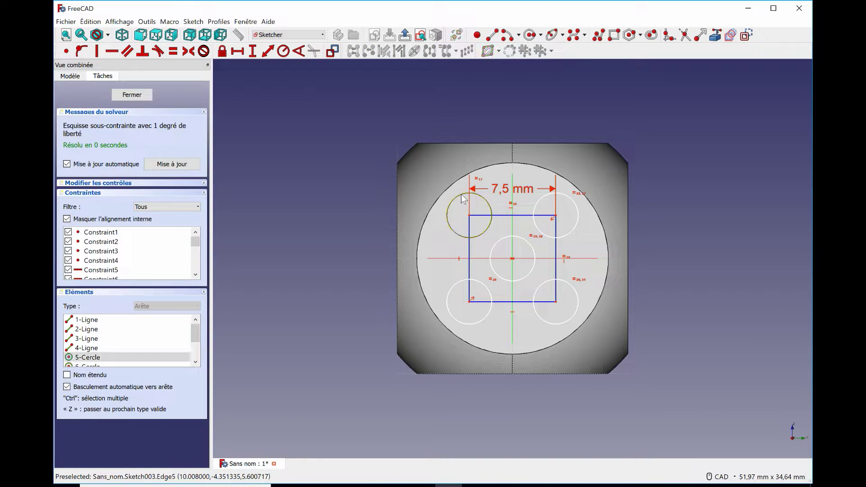
{"action": "left_click", "coordinate": [283, 51]}
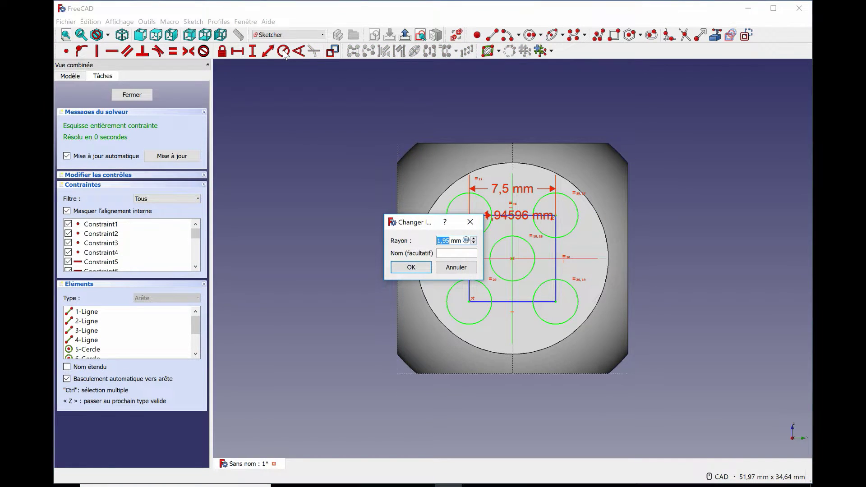
{"action": "left_click", "coordinate": [394, 269]}
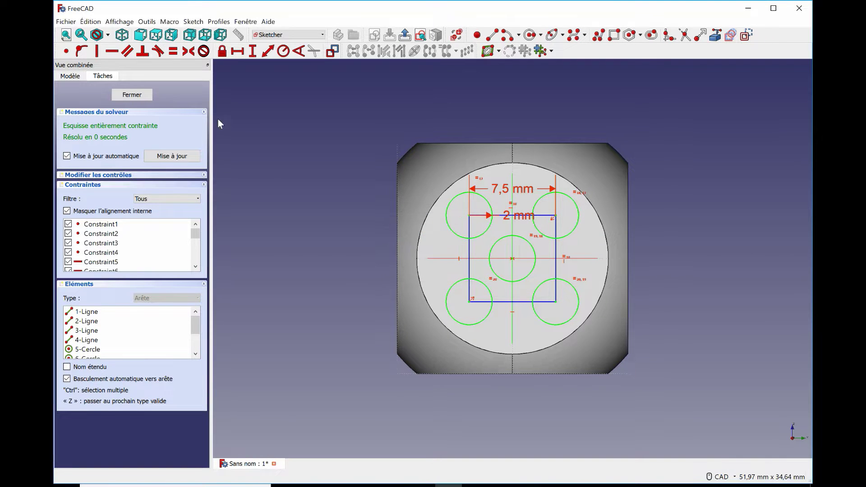
Close the five-circle sketch and cut it into the die as a pocket 2 mm deep
{"action": "left_click", "coordinate": [123, 95]}
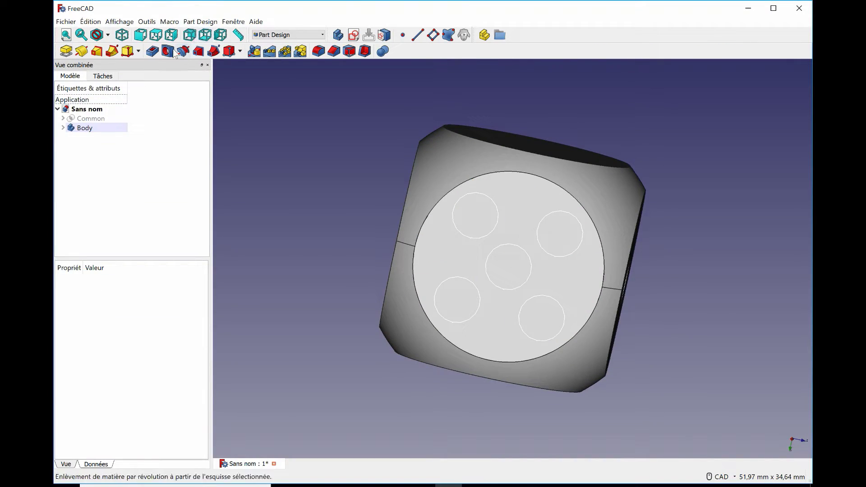
{"action": "left_click", "coordinate": [168, 51]}
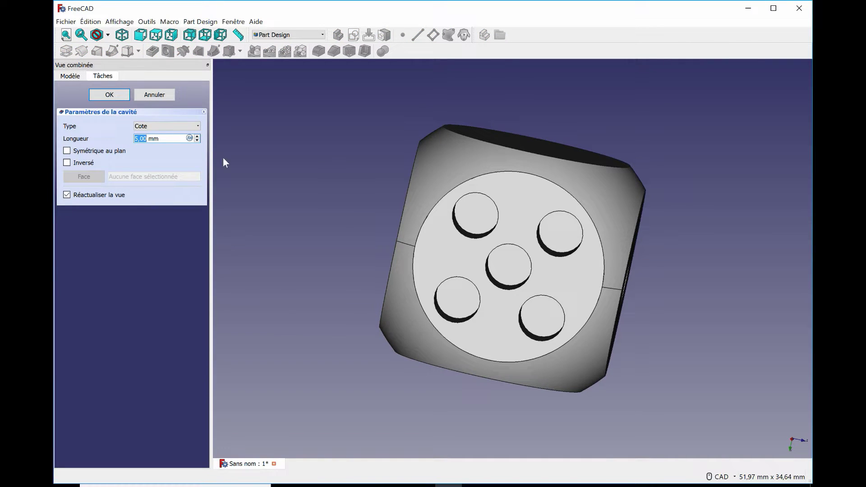
{"action": "type", "text": "2"}
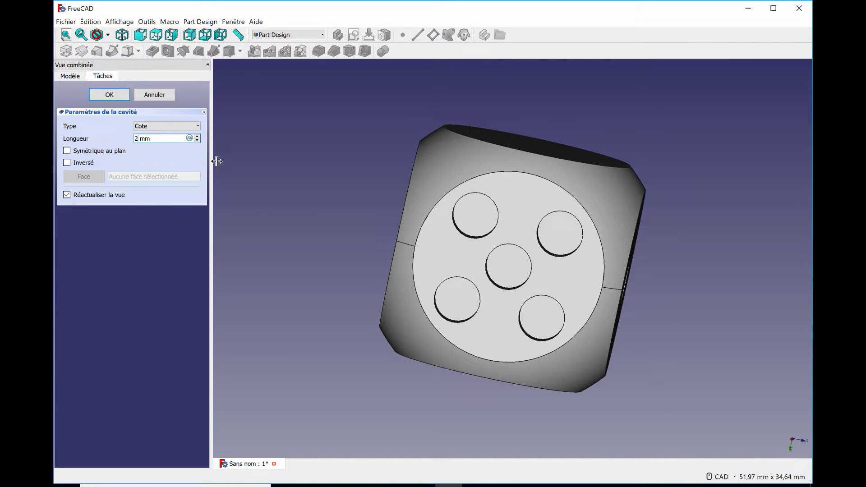
{"action": "left_click", "coordinate": [126, 95]}
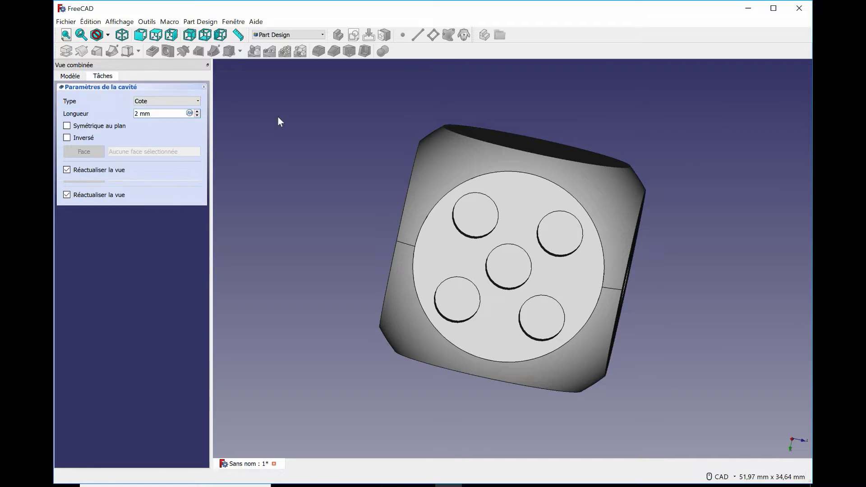
Fillet the floor faces of all five new pip pockets with a radius of 1.5 mm
{"action": "left_click", "coordinate": [482, 217]}
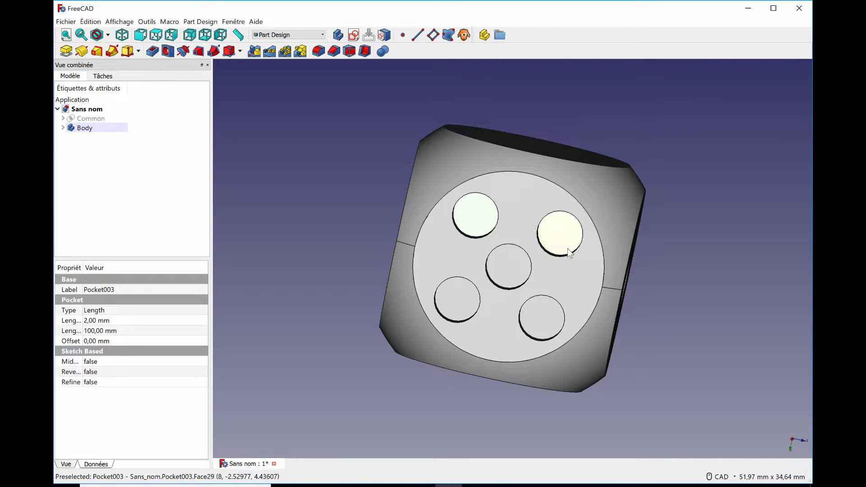
{"action": "left_click", "coordinate": [546, 247], "text": "ctrl"}
{"action": "left_click", "coordinate": [507, 267], "text": "ctrl"}
{"action": "left_click", "coordinate": [457, 301], "text": "ctrl"}
{"action": "left_click", "coordinate": [552, 321], "text": "ctrl"}
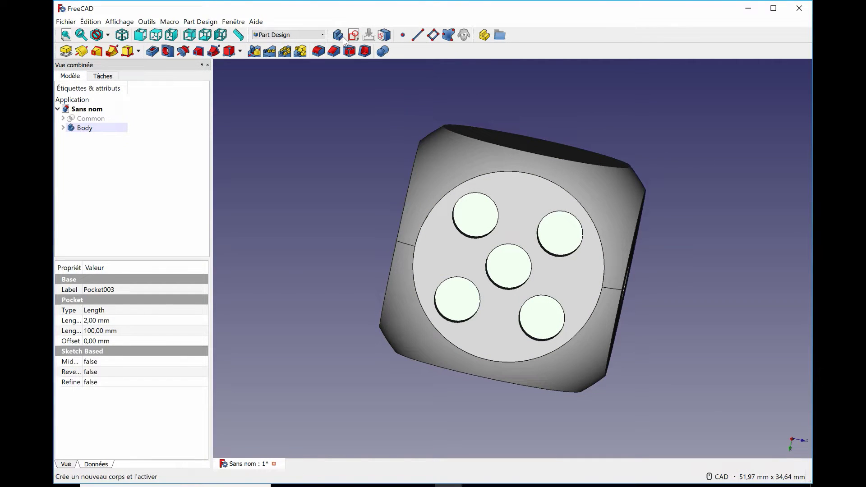
{"action": "left_click", "coordinate": [318, 51]}
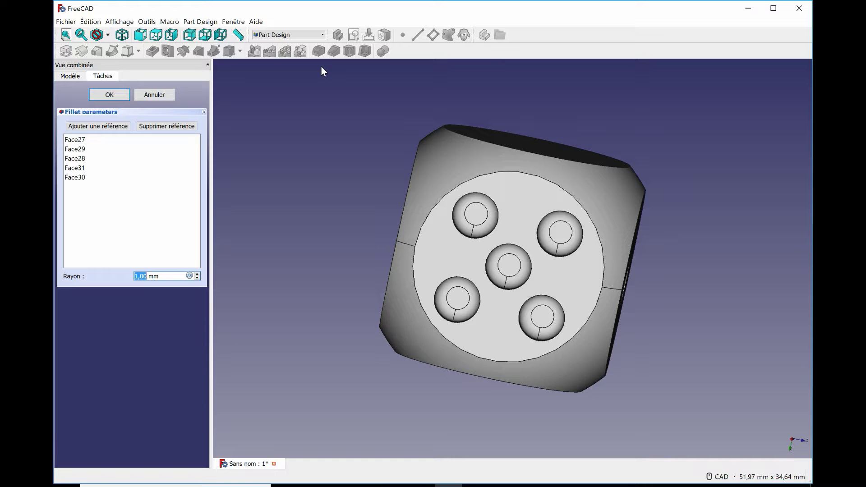
{"action": "type", "text": "5"}
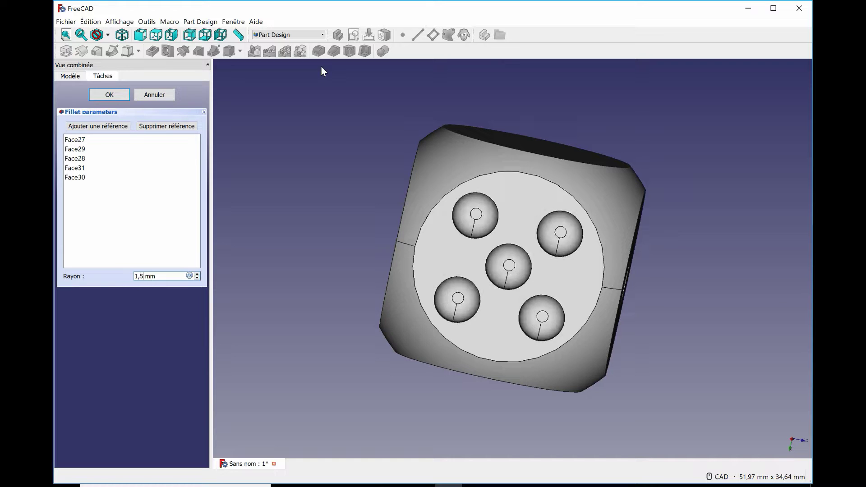
{"action": "left_click", "coordinate": [118, 96]}
Start a sketch on the blank face adjoining the two-pip and six-pip faces and draw a construction rectangle about 9.4 mm wide around the origin
{"action": "middle_click_drag", "start_coordinate": [706, 208], "coordinate": [572, 351]}
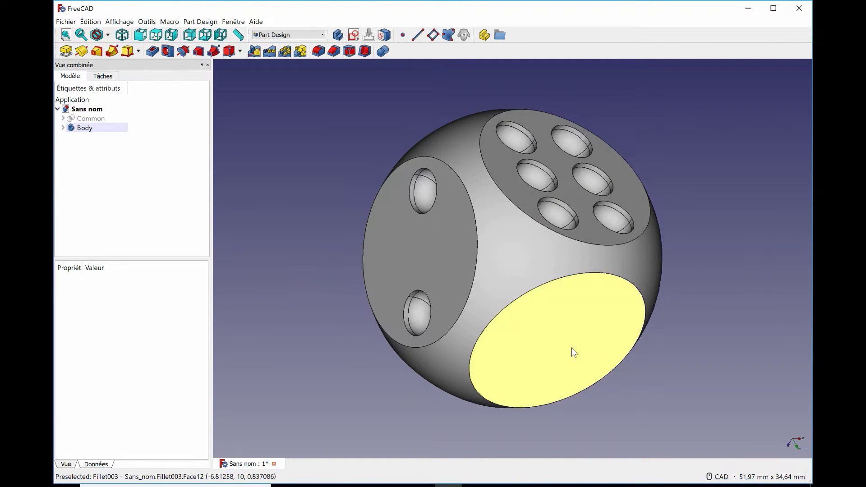
{"action": "left_click", "coordinate": [573, 351]}
{"action": "left_click", "coordinate": [354, 35]}
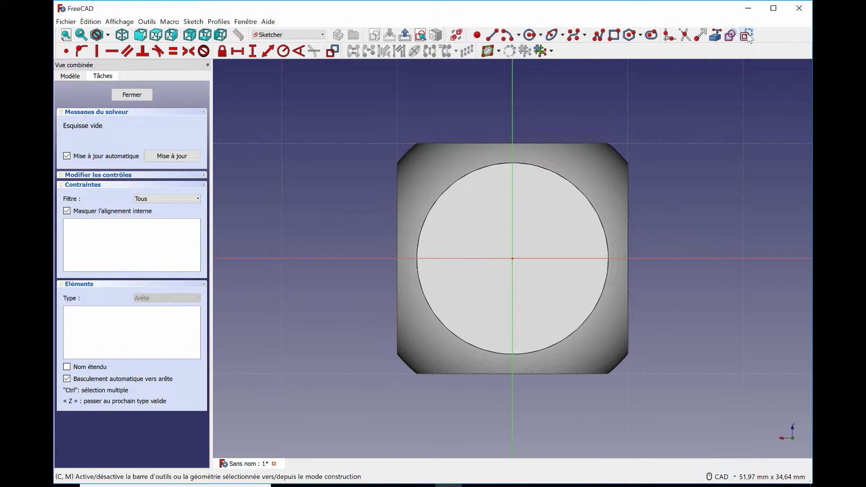
{"action": "left_click", "coordinate": [613, 35]}
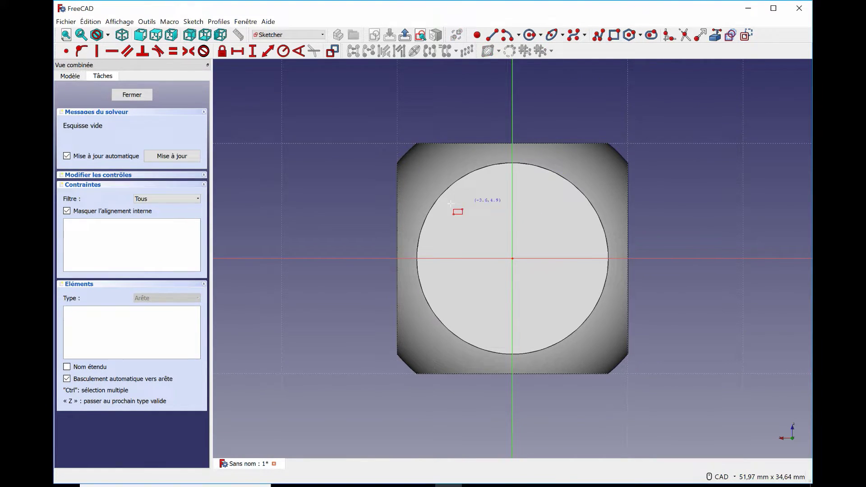
{"action": "left_click", "coordinate": [565, 312]}
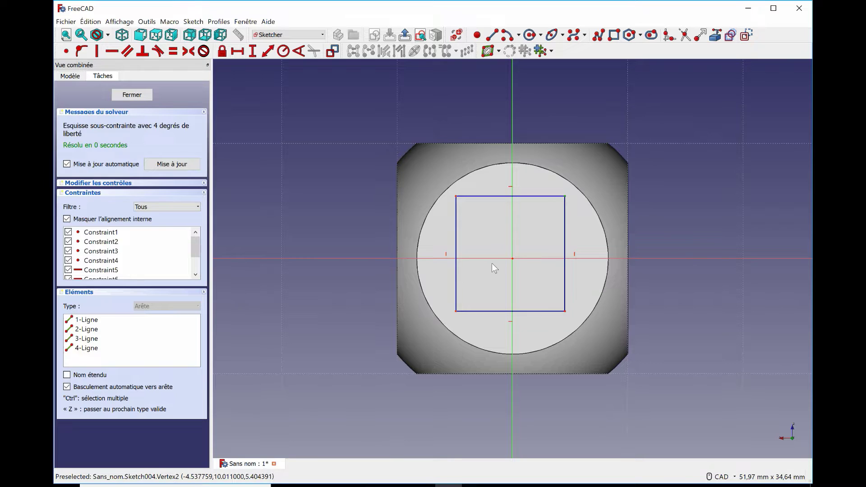
Make the construction rectangle's opposite corners symmetric about the origin and its upper and right sides equal
{"action": "left_click", "coordinate": [565, 196]}
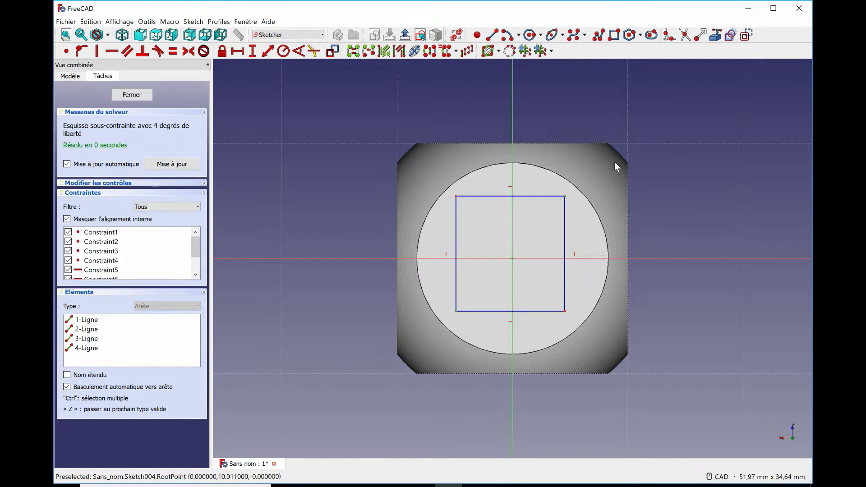
{"action": "left_click", "coordinate": [188, 51]}
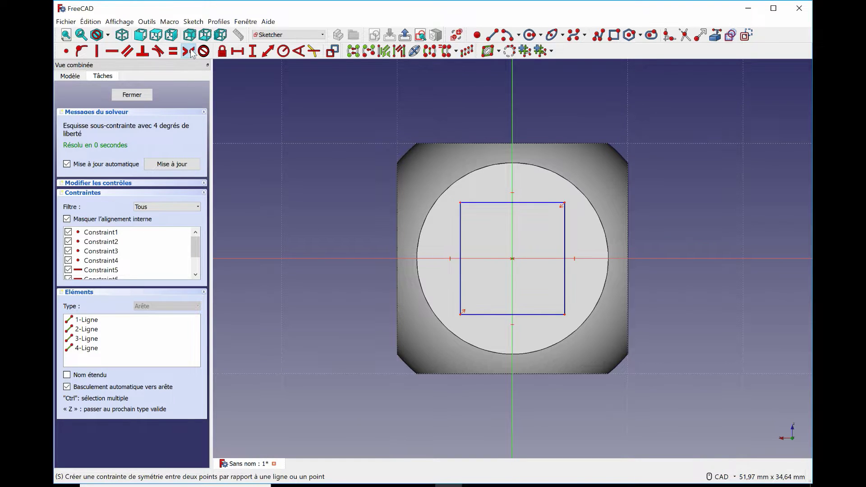
{"action": "left_click", "coordinate": [494, 202]}
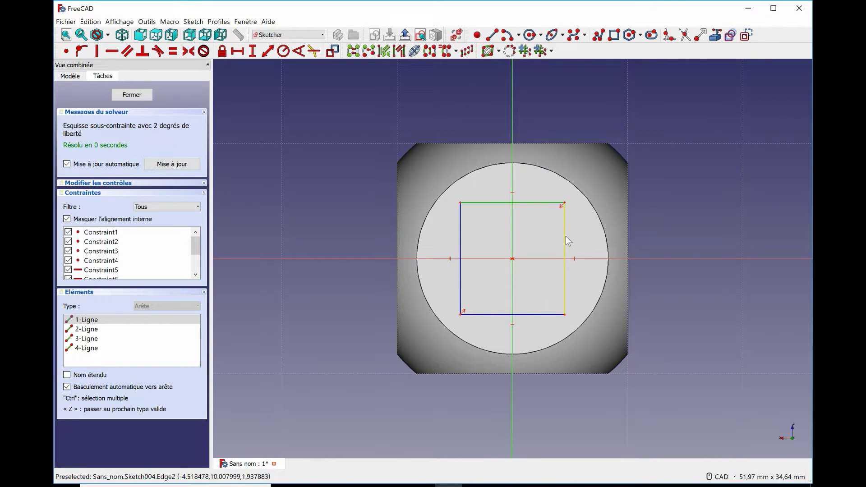
{"action": "left_click", "coordinate": [565, 236], "text": "ctrl"}
{"action": "left_click", "coordinate": [173, 51]}
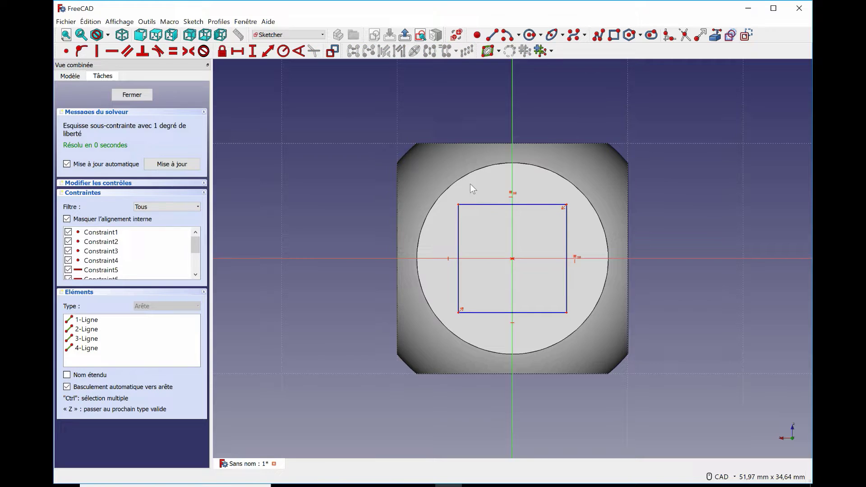
{"action": "left_click", "coordinate": [483, 205]}
{"action": "left_click", "coordinate": [236, 51]}
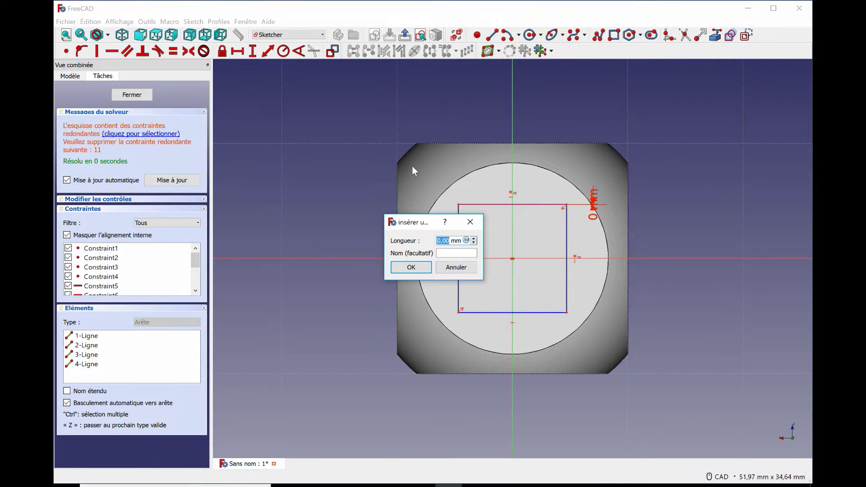
{"action": "left_click", "coordinate": [470, 223]}
Constrain the upper side of the construction square to a horizontal length of 7.5 mm
{"action": "left_click", "coordinate": [497, 204]}
{"action": "left_click", "coordinate": [236, 51]}
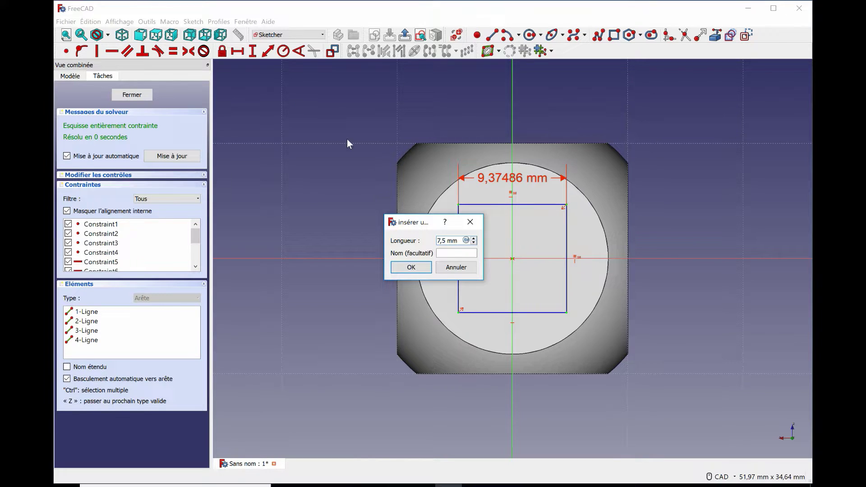
{"action": "type", "text": "7,5"}
{"action": "left_click", "coordinate": [412, 267]}
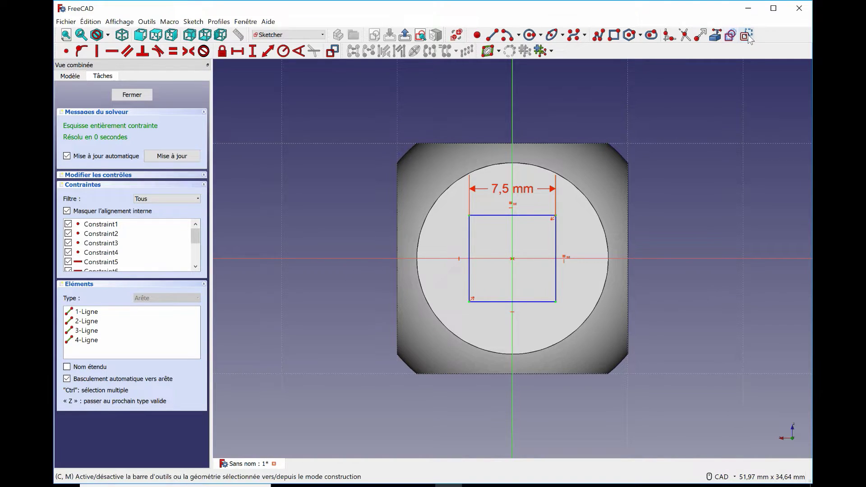
Draw three non-construction circles centred on the square's upper-left corner, the origin and the lower-right corner, the last about 1.7 mm in radius
{"action": "left_click", "coordinate": [528, 36]}
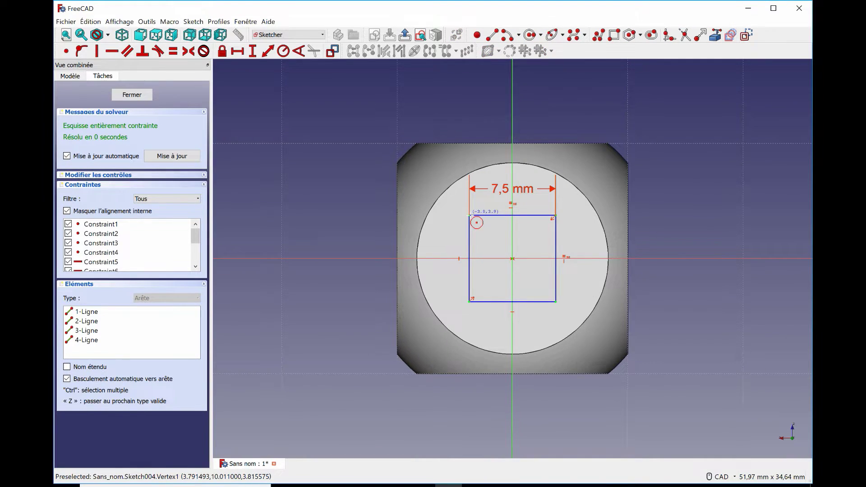
{"action": "left_click", "coordinate": [468, 215]}
{"action": "left_click", "coordinate": [482, 226]}
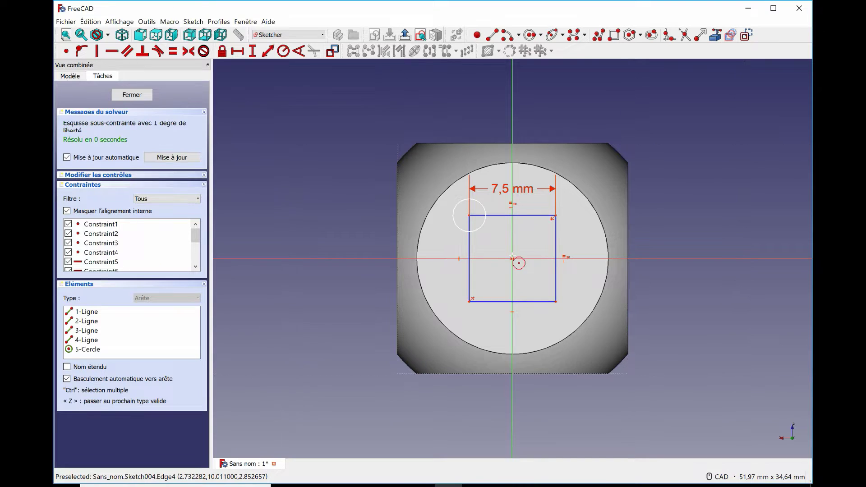
{"action": "left_click", "coordinate": [512, 258]}
{"action": "left_click", "coordinate": [523, 269]}
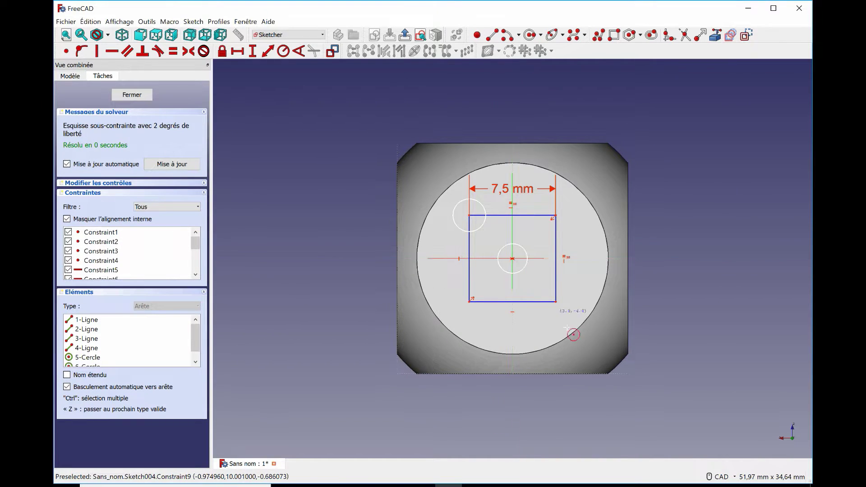
{"action": "left_click", "coordinate": [555, 301]}
{"action": "left_click", "coordinate": [571, 288]}
{"action": "right_click", "coordinate": [572, 288]}
Apply an equality constraint to the three diagonal pip circles
{"action": "left_click", "coordinate": [569, 288]}
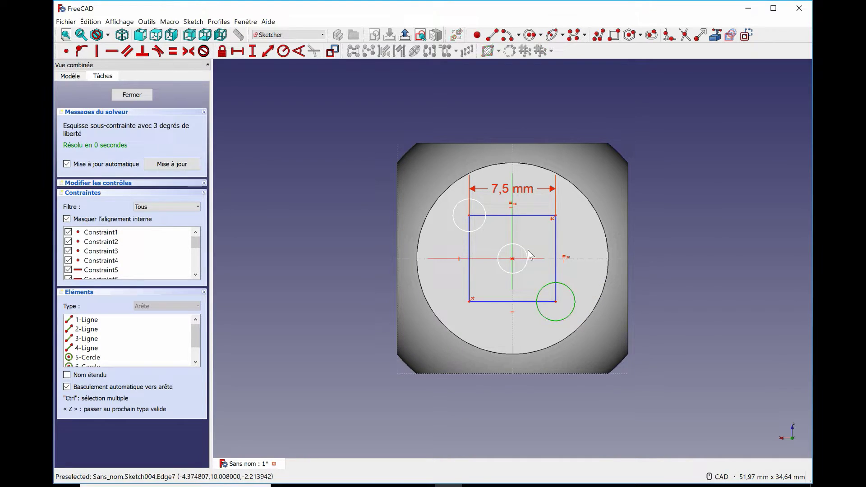
{"action": "left_click", "coordinate": [526, 253]}
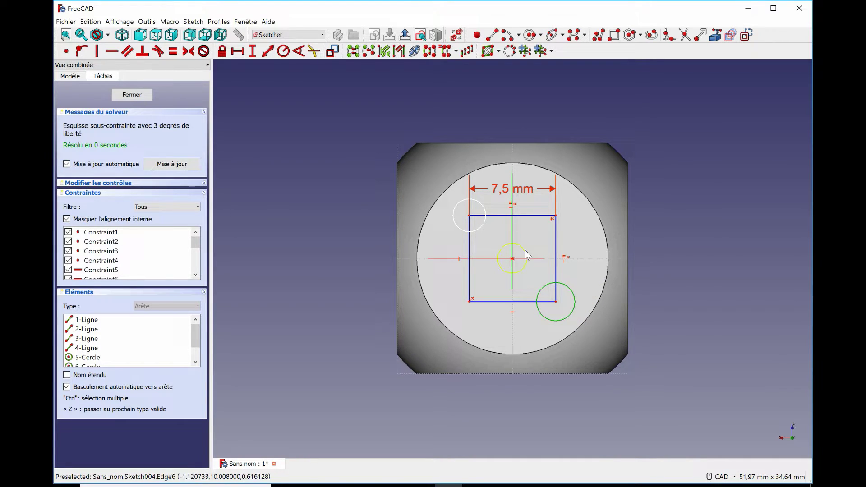
{"action": "left_click", "coordinate": [485, 211]}
{"action": "left_click", "coordinate": [172, 52]}
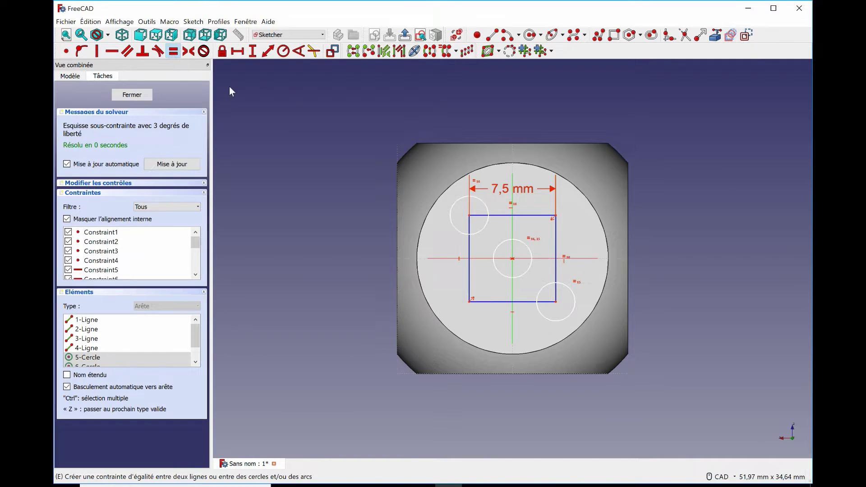
Constrain the radius of the upper-left pip circle to 2 mm
{"action": "left_click", "coordinate": [487, 209]}
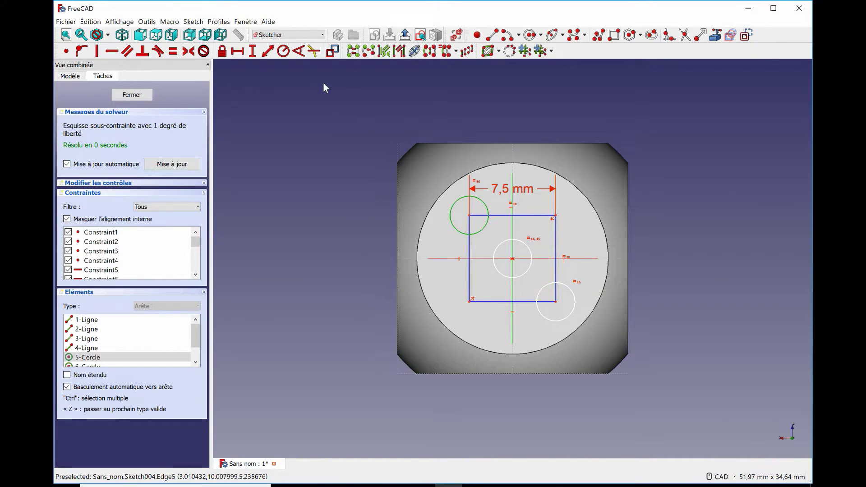
{"action": "left_click", "coordinate": [284, 51]}
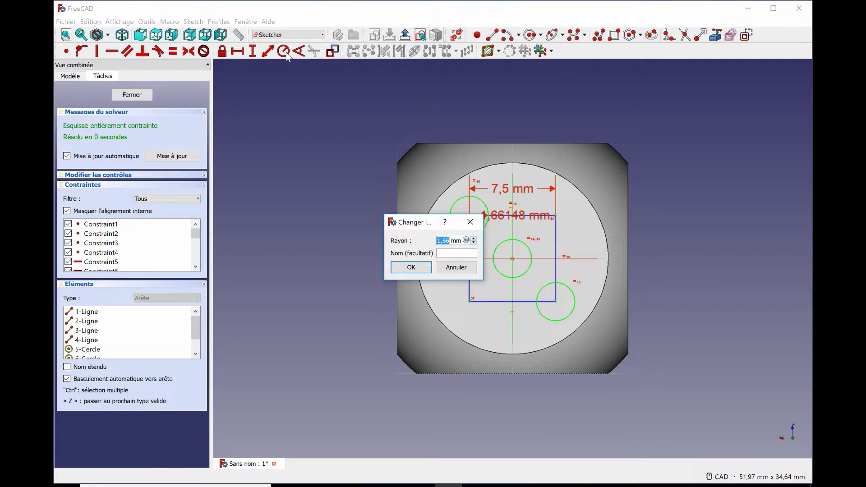
{"action": "type", "text": "2"}
{"action": "left_click", "coordinate": [411, 267]}
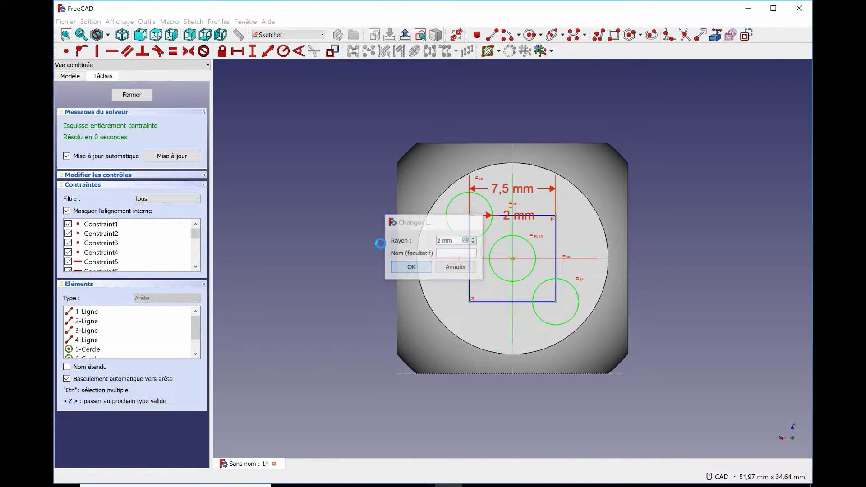
Close the three-circle sketch and pocket its circles 2 mm deep into the die
{"action": "left_click", "coordinate": [131, 96]}
{"action": "left_click", "coordinate": [153, 51]}
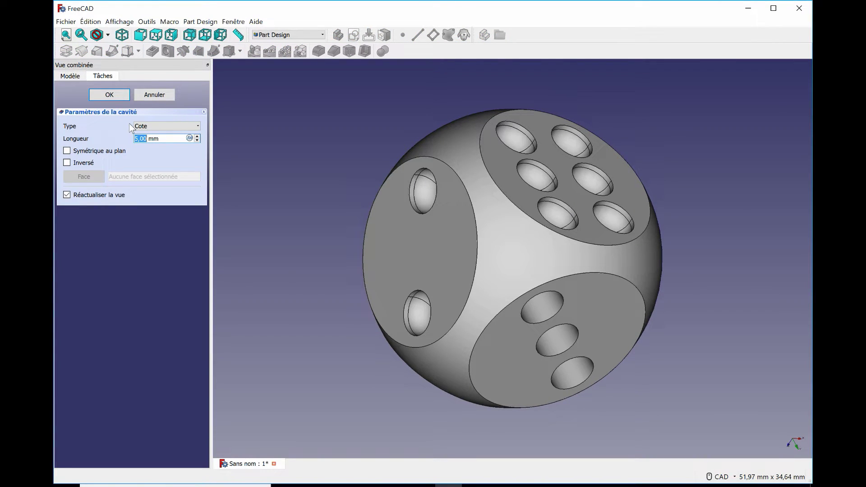
{"action": "type", "text": "2"}
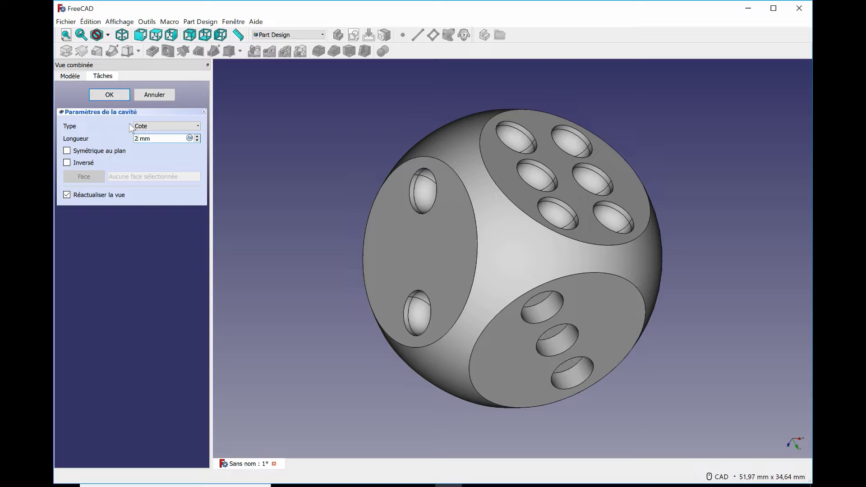
{"action": "left_click", "coordinate": [124, 92]}
Fillet the floor faces of the three diagonal pip pockets with a 1.5 mm radius
{"action": "middle_click_drag", "start_coordinate": [533, 301], "coordinate": [530, 282]}
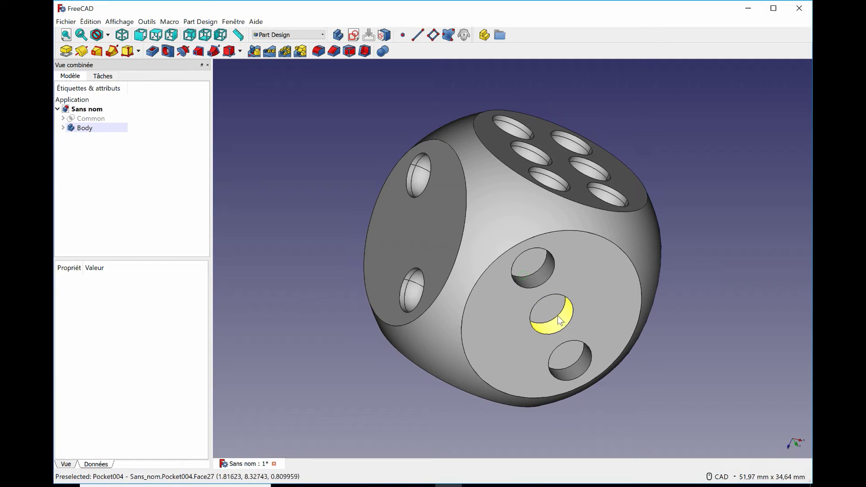
{"action": "left_click", "coordinate": [530, 264]}
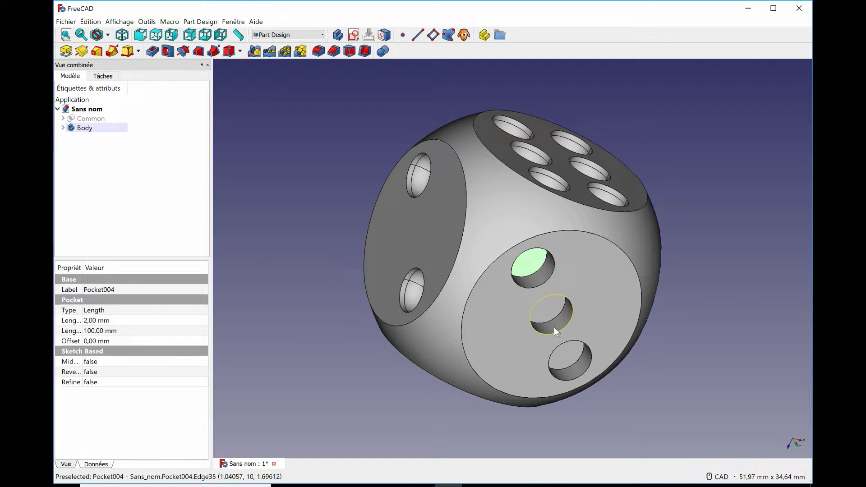
{"action": "left_click", "coordinate": [548, 313], "text": "ctrl"}
{"action": "left_click", "coordinate": [564, 350], "text": "ctrl"}
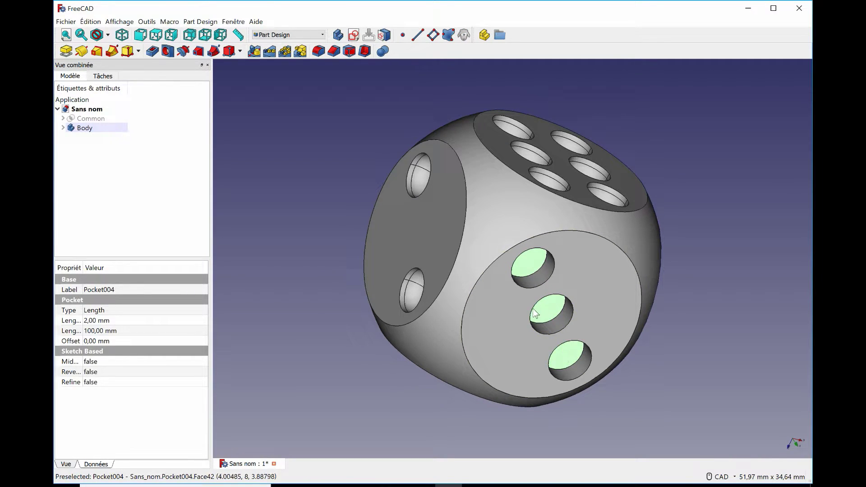
{"action": "left_click", "coordinate": [319, 51]}
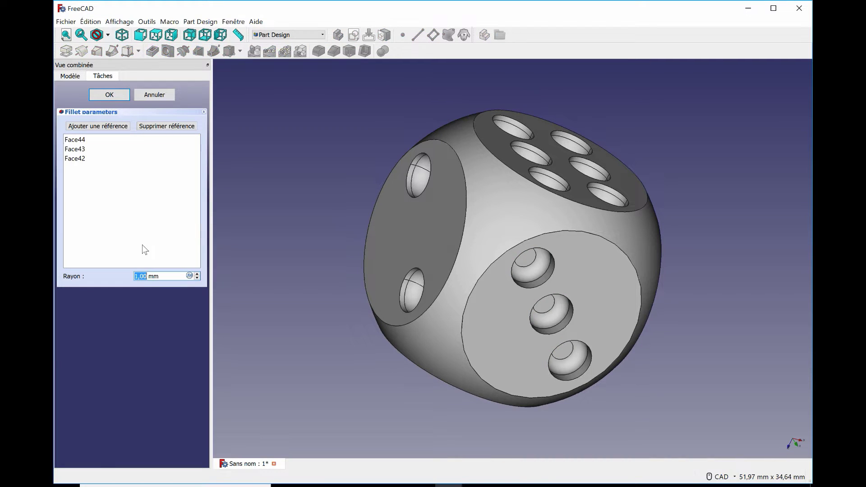
{"action": "type", "text": "1,5"}
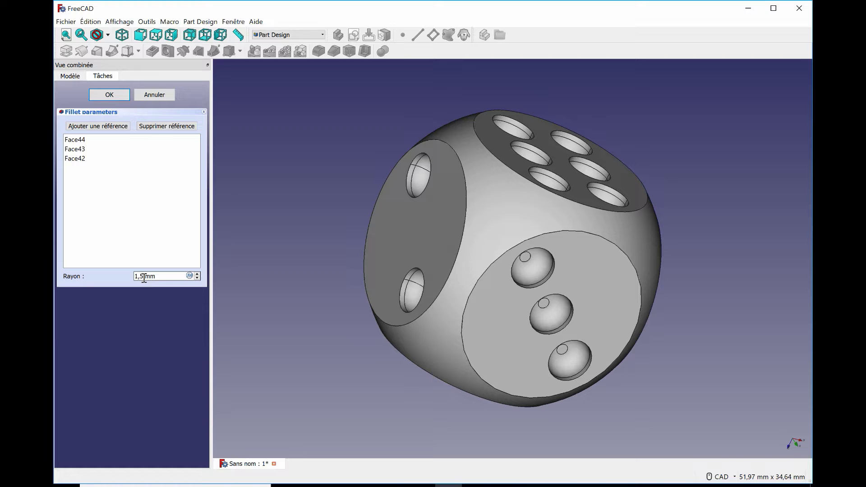
{"action": "left_click", "coordinate": [109, 95]}
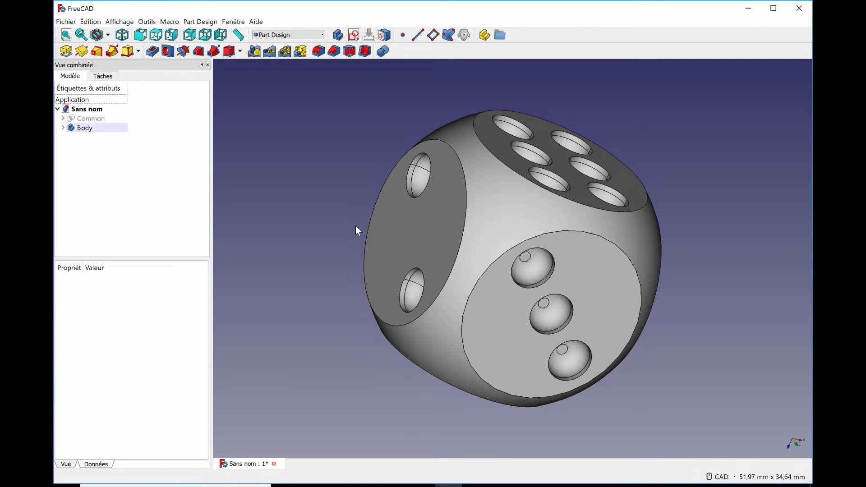
Create a new sketch on the blank circular face opposite the three-pip face
{"action": "middle_click_drag", "start_coordinate": [334, 232], "coordinate": [597, 303]}
{"action": "left_click", "coordinate": [528, 253]}
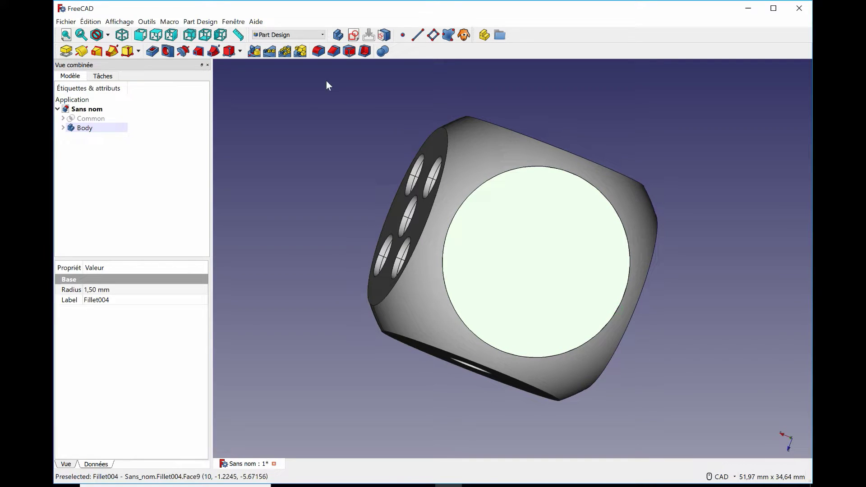
{"action": "left_click", "coordinate": [354, 35]}
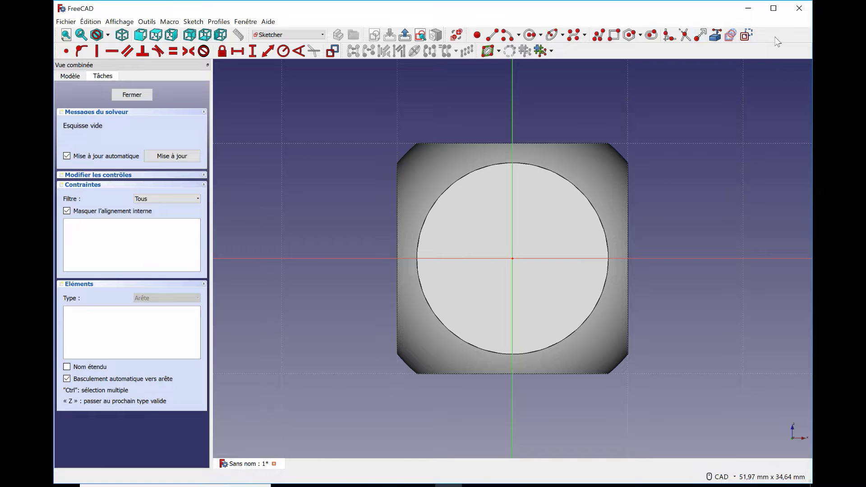
Draw a construction rectangle around the origin, starting with its upper-left corner at about (-4.7, 5.1)
{"action": "left_click", "coordinate": [614, 35]}
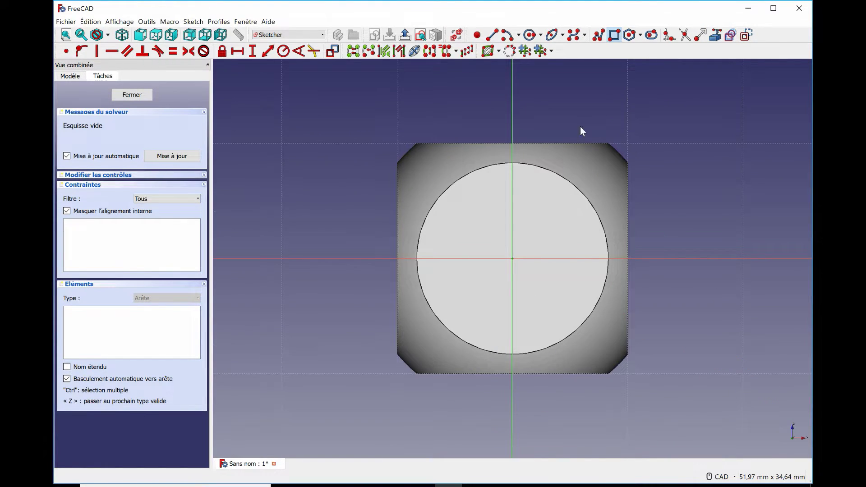
{"action": "left_click_drag", "start_coordinate": [470, 209], "coordinate": [571, 313]}
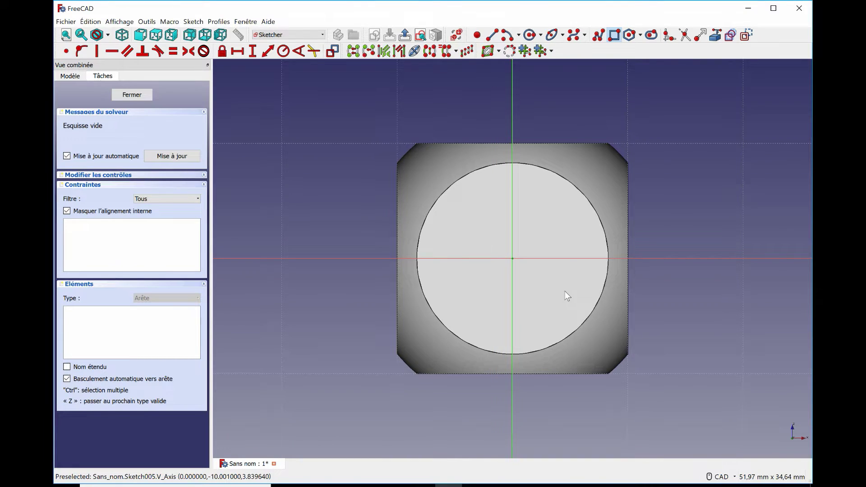
{"action": "left_click", "coordinate": [614, 34]}
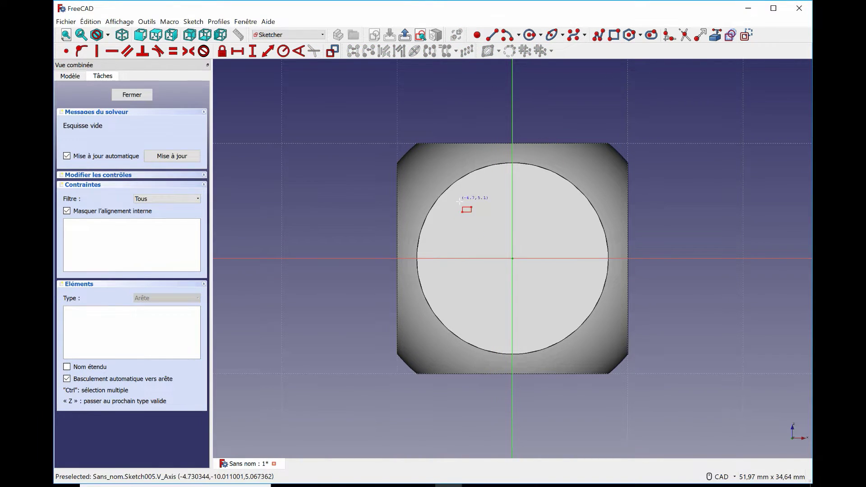
{"action": "left_click", "coordinate": [559, 308]}
{"action": "right_click", "coordinate": [485, 214]}
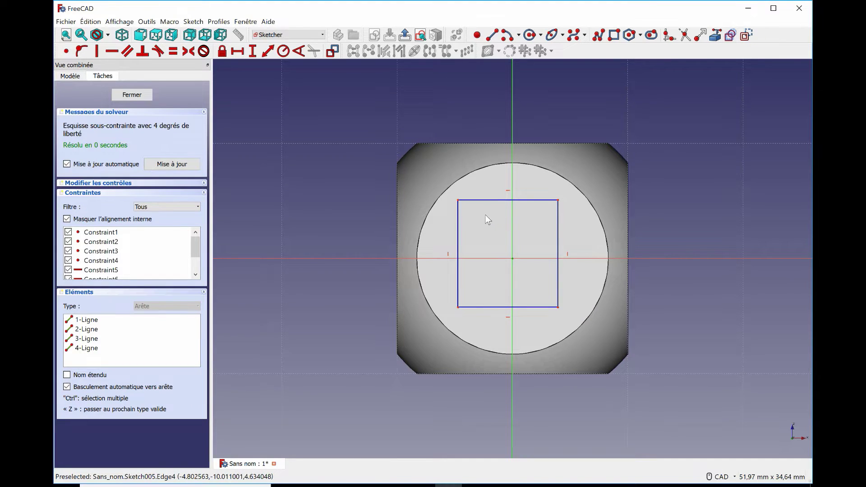
Constrain the rectangle's upper-right and lower-left corners symmetric about the origin
{"action": "left_click", "coordinate": [558, 200]}
{"action": "left_click", "coordinate": [457, 308]}
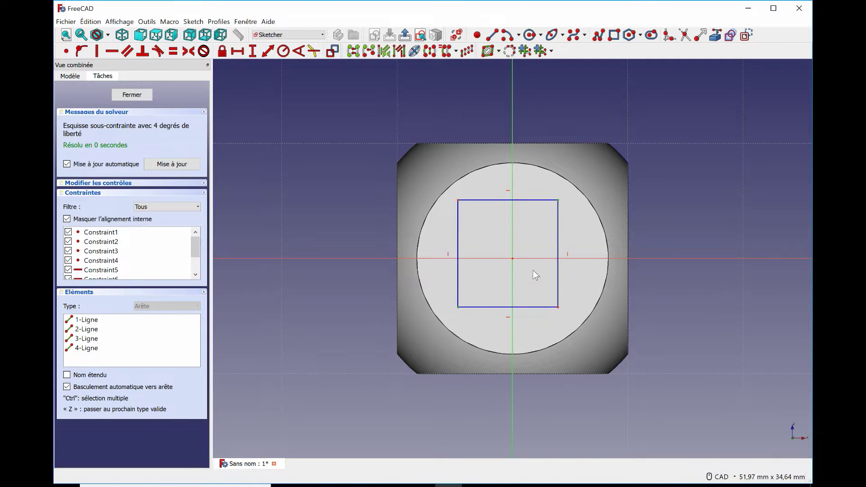
{"action": "left_click", "coordinate": [512, 259]}
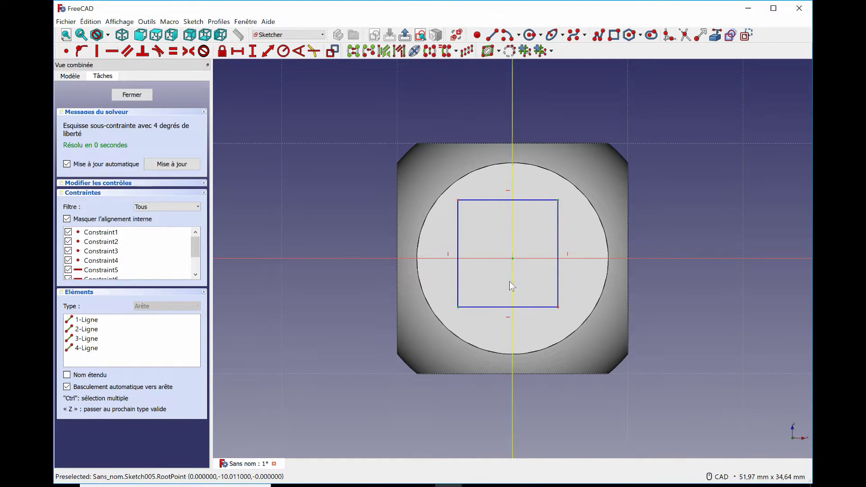
{"action": "left_click", "coordinate": [189, 51]}
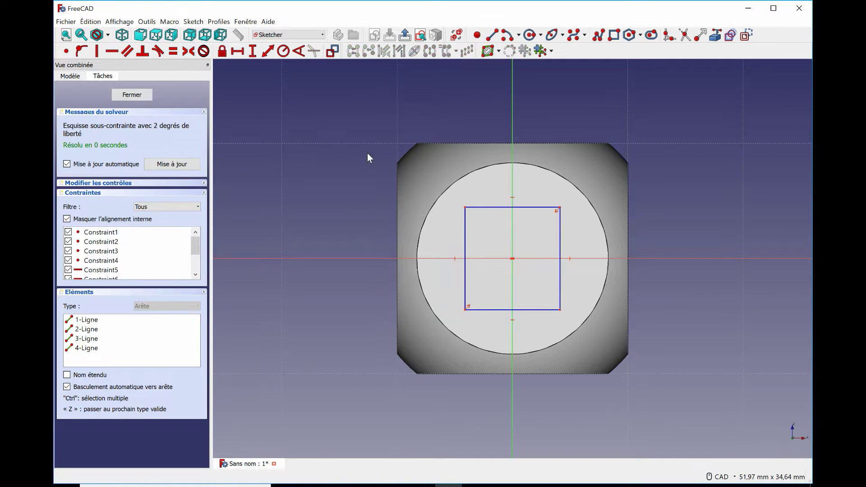
Apply an equality constraint to the rectangle's top and right edges to make it a square
{"action": "left_click", "coordinate": [484, 207]}
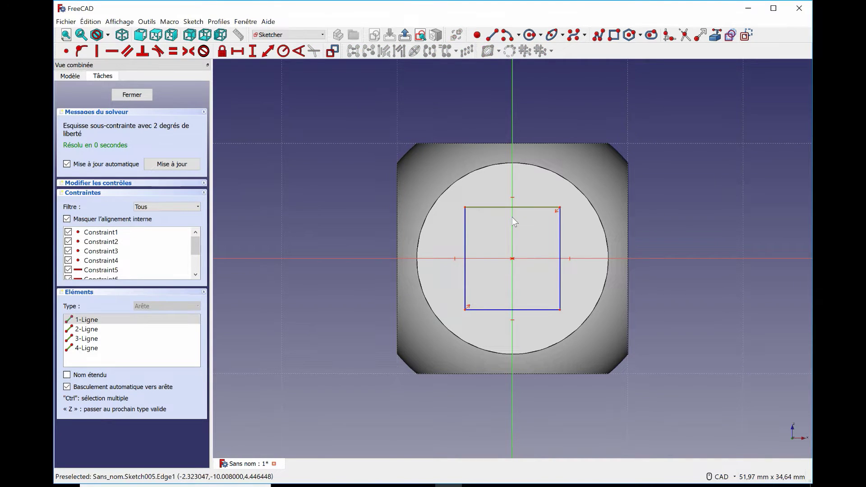
{"action": "left_click", "coordinate": [559, 234]}
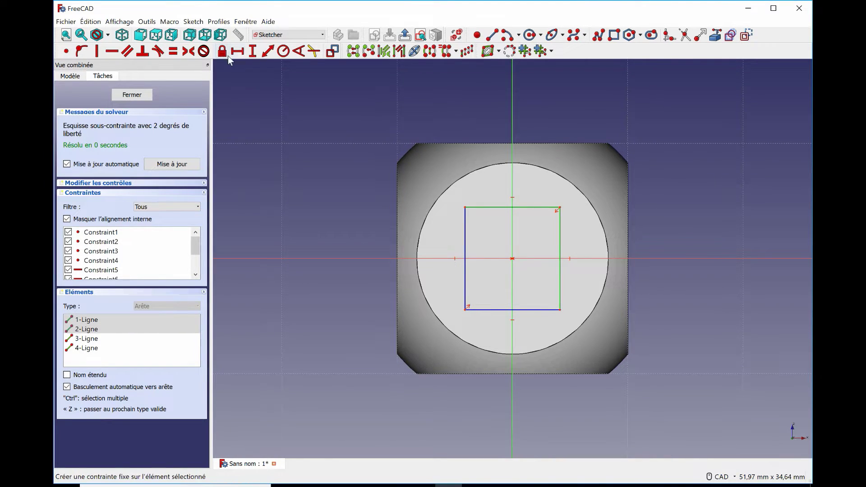
{"action": "left_click", "coordinate": [185, 51]}
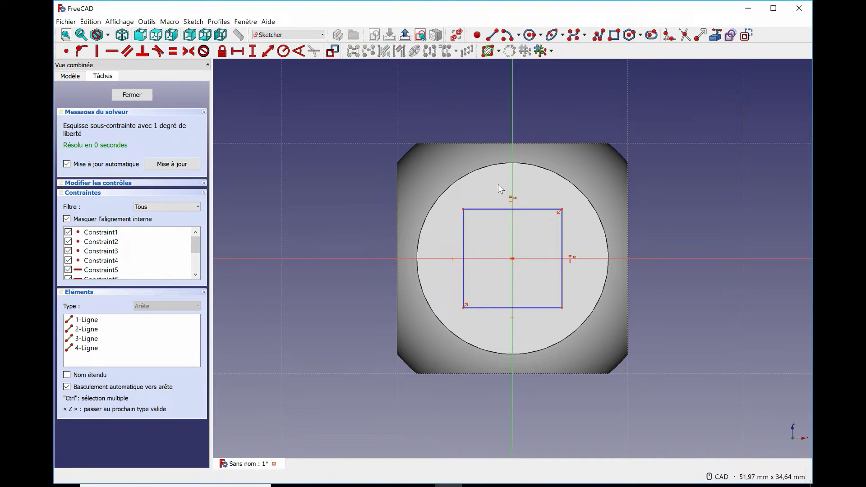
Constrain the horizontal length of the square's top edge to 7.5 mm
{"action": "left_click", "coordinate": [506, 210]}
{"action": "left_click", "coordinate": [237, 51]}
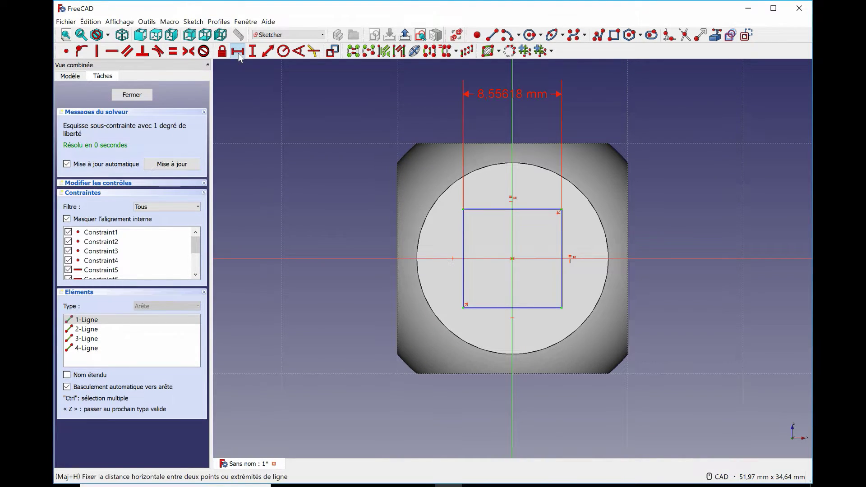
{"action": "type", "text": "7,5"}
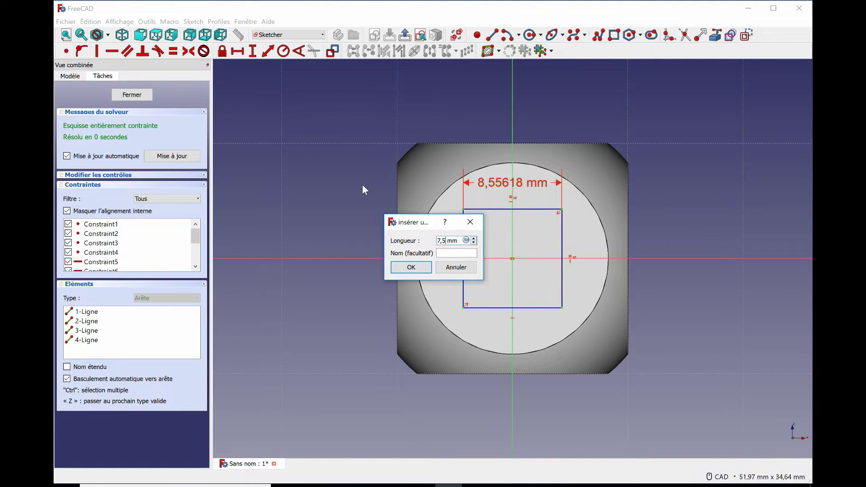
{"action": "left_click", "coordinate": [411, 267]}
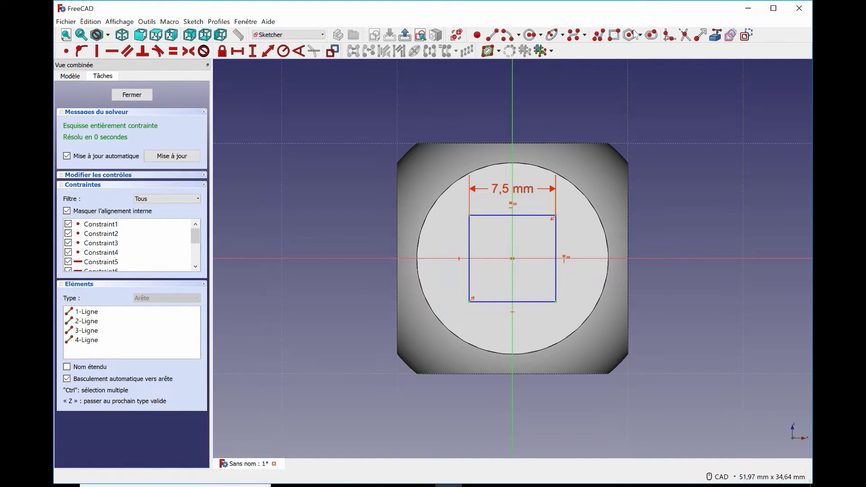
Draw non-construction circles centred on the square's upper-left and lower-left corners, the lower one about 1.8 mm in radius
{"action": "left_click", "coordinate": [530, 35]}
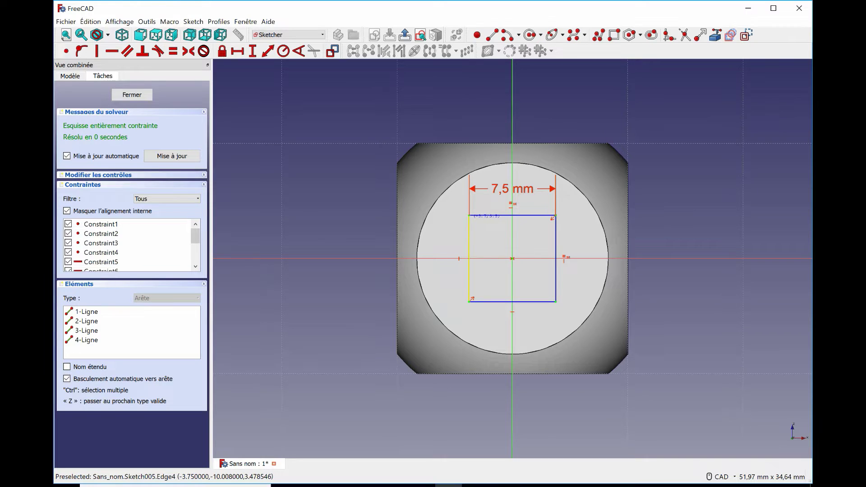
{"action": "left_click", "coordinate": [470, 216]}
{"action": "left_click", "coordinate": [489, 226]}
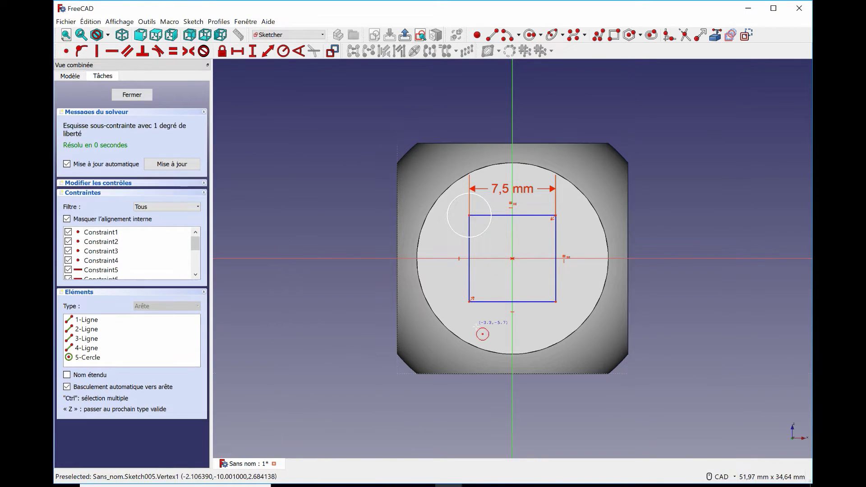
{"action": "left_click", "coordinate": [469, 302]}
{"action": "left_click", "coordinate": [487, 311]}
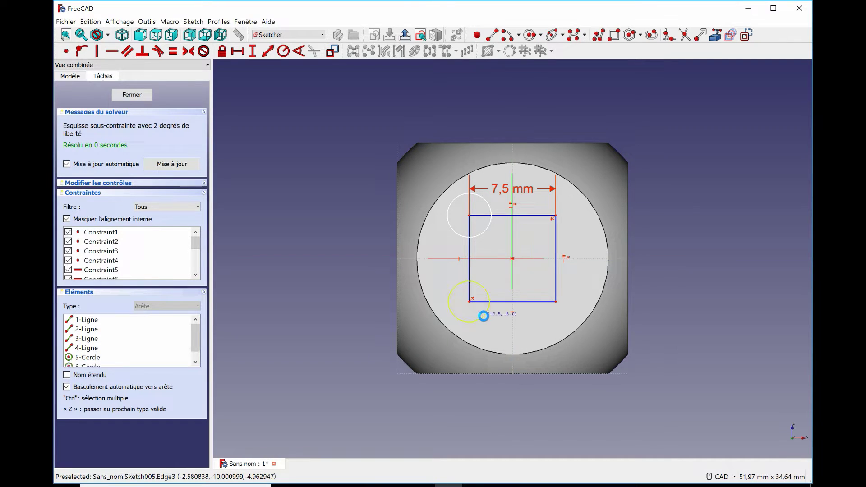
Apply an equality constraint to the two left pip circles
{"action": "left_click", "coordinate": [485, 288]}
{"action": "left_click", "coordinate": [485, 228]}
{"action": "left_click", "coordinate": [173, 51]}
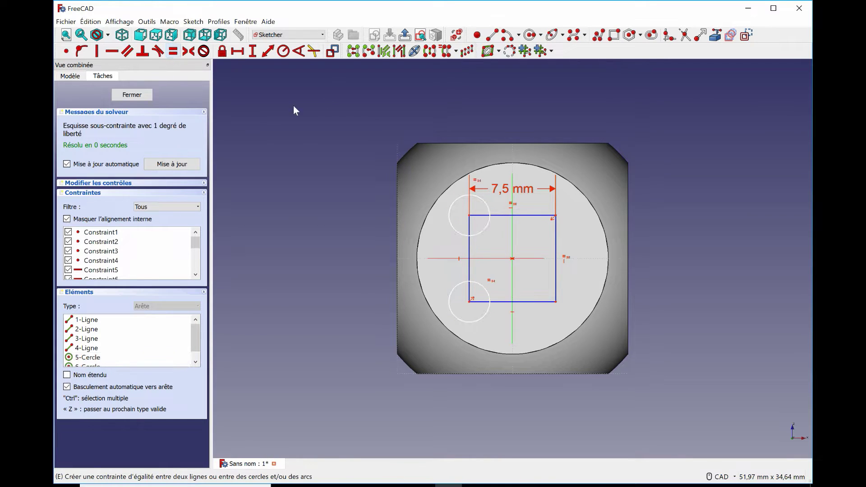
Constrain the radius of the upper-left pip circle to 2 mm in the square's sketch
{"action": "left_click", "coordinate": [486, 224]}
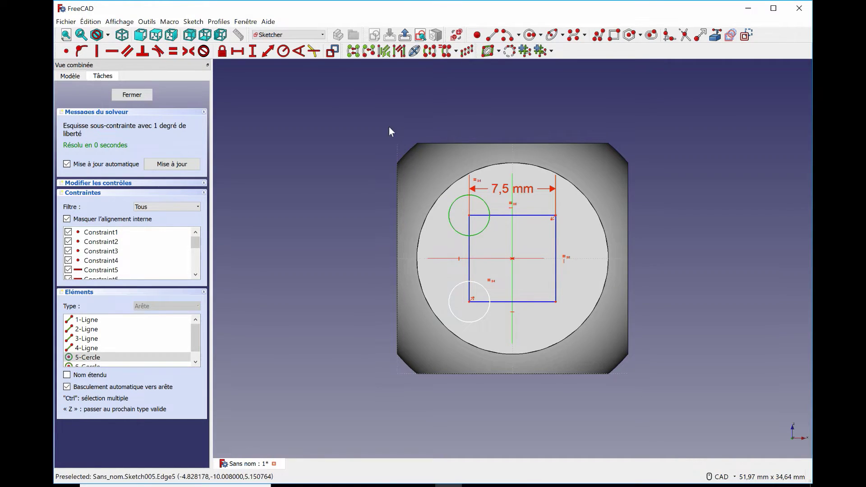
{"action": "left_click", "coordinate": [283, 51]}
{"action": "type", "text": "2"}
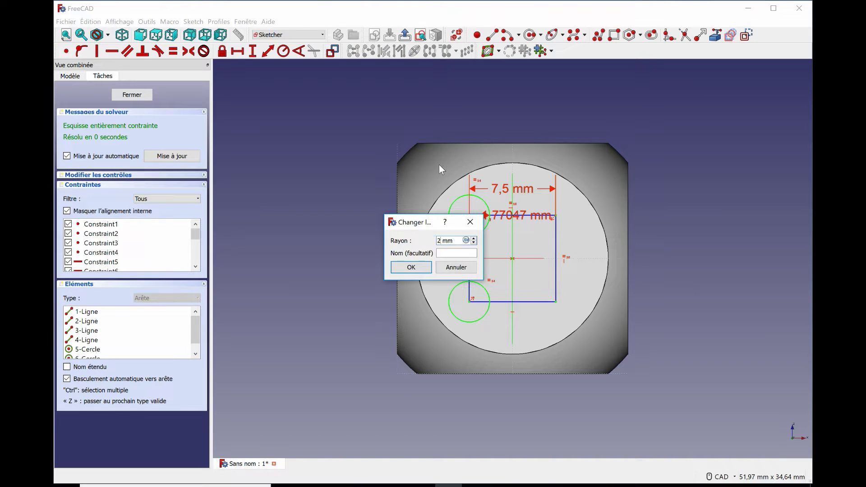
{"action": "left_click", "coordinate": [416, 266]}
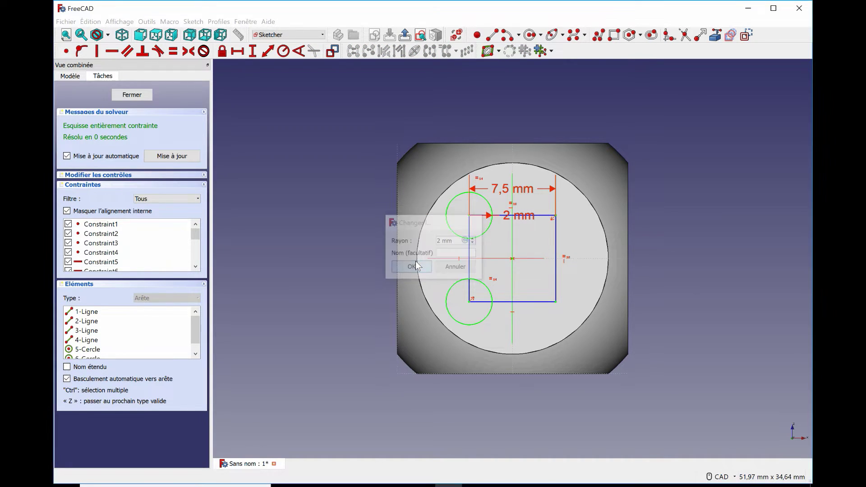
Mirror the two left circles and the square's left edge about the vertical axis, and close the sketch
{"action": "mouse_move", "coordinate": [430, 172]}
{"action": "left_mouse_down"}
{"action": "mouse_move", "coordinate": [474, 357]}
{"action": "mouse_move", "coordinate": [503, 365]}
{"action": "left_mouse_up"}
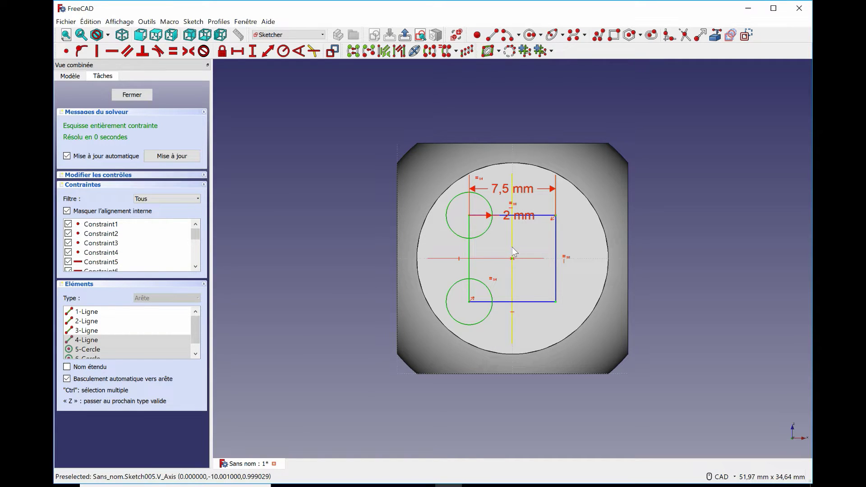
{"action": "left_click", "coordinate": [429, 51]}
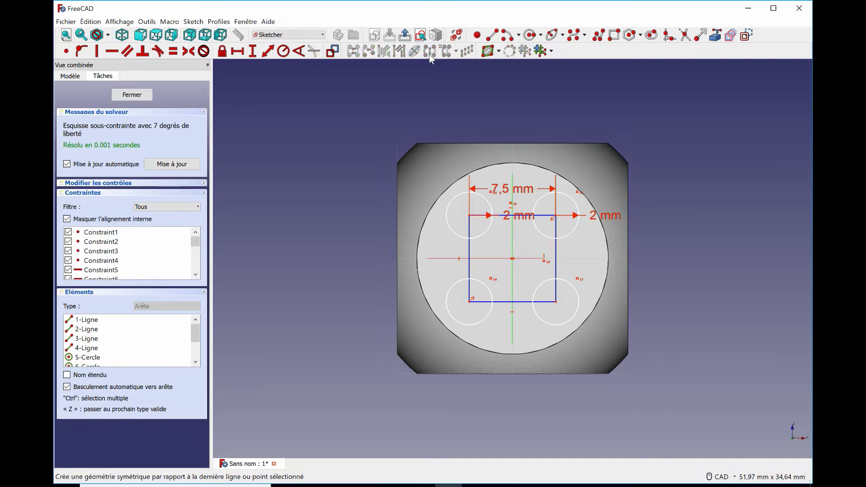
{"action": "left_click", "coordinate": [126, 95]}
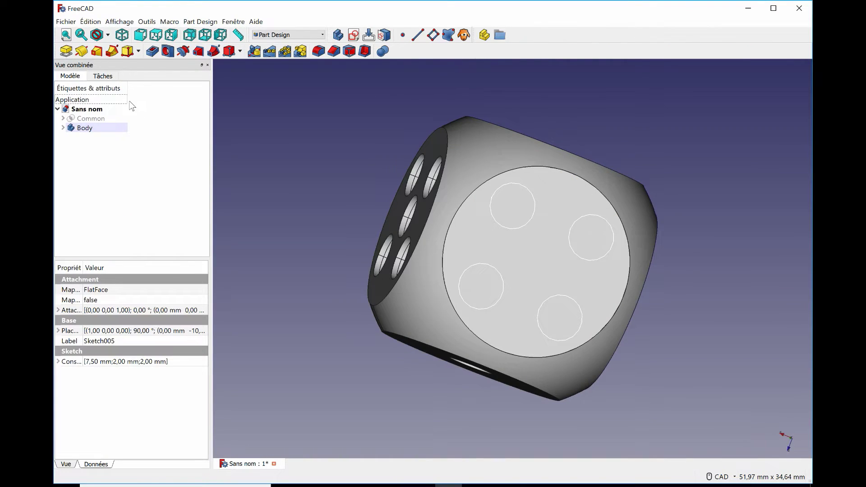
Pocket the four-circle sketch 2 mm deep into the die
{"action": "left_click", "coordinate": [152, 51]}
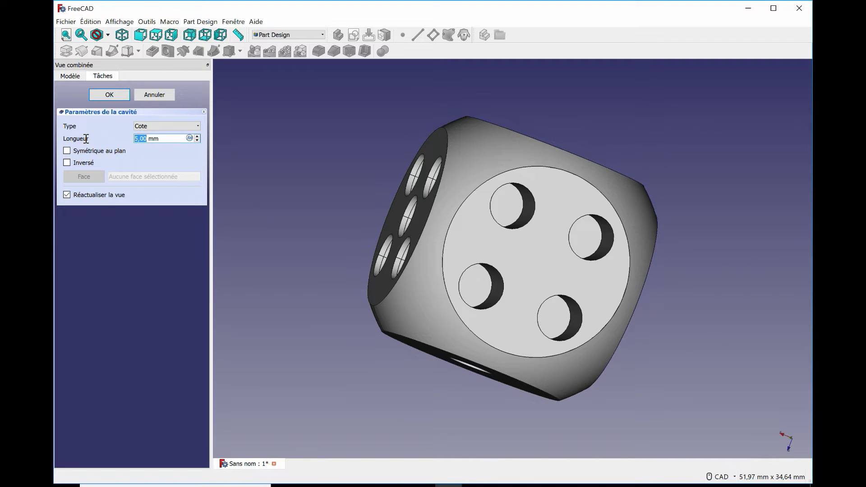
{"action": "type", "text": "2"}
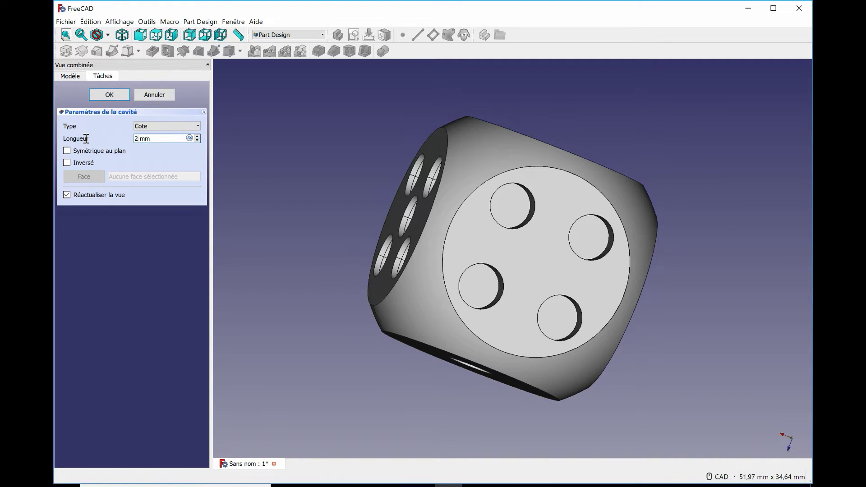
{"action": "left_click", "coordinate": [96, 97]}
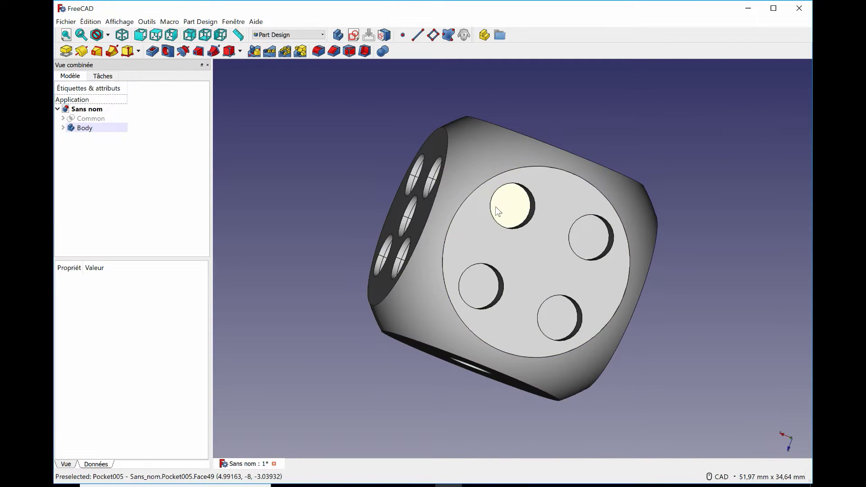
Fillet the bottom faces of the four new pip pockets with a 1.5 mm radius
{"action": "left_click", "coordinate": [506, 202]}
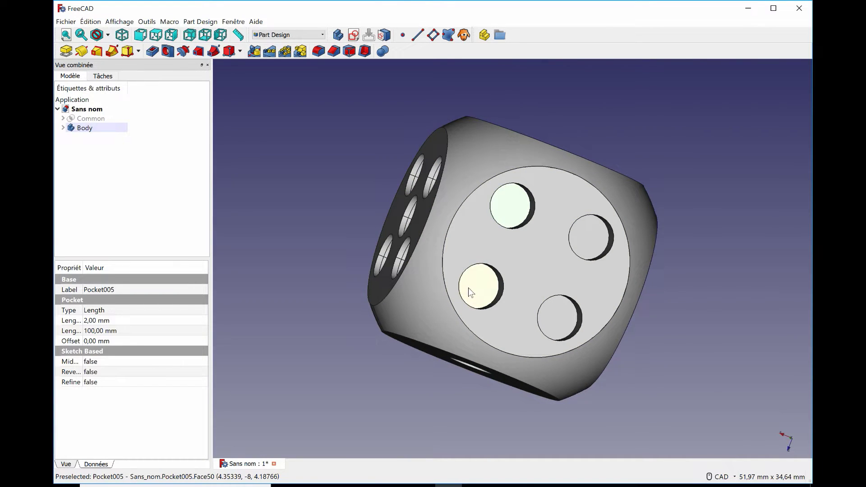
{"action": "left_click", "coordinate": [468, 288], "text": "ctrl"}
{"action": "left_click", "coordinate": [588, 239], "text": "ctrl"}
{"action": "left_click", "coordinate": [563, 318], "text": "ctrl"}
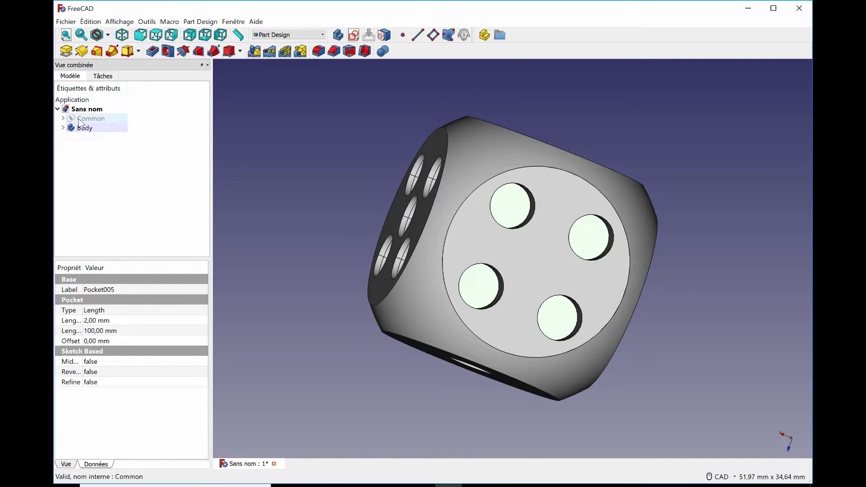
{"action": "left_click", "coordinate": [318, 51]}
{"action": "type", "text": "1,5"}
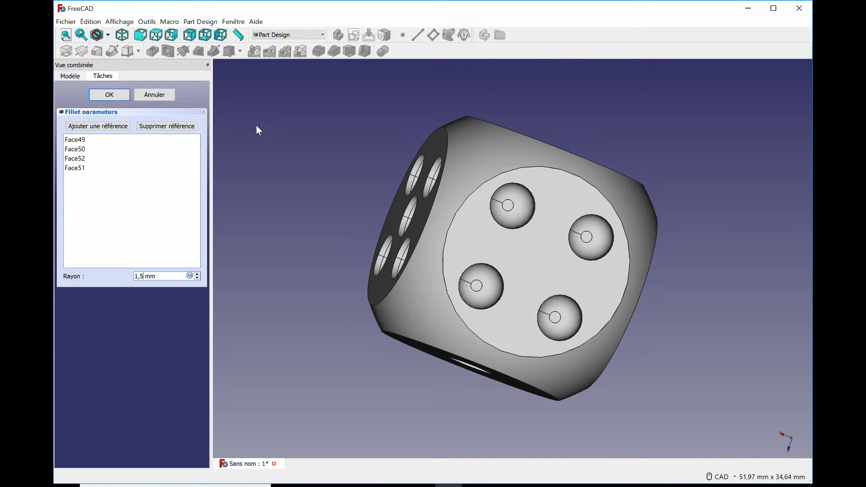
{"action": "left_click", "coordinate": [109, 94]}
{"action": "middle_click_drag", "start_coordinate": [317, 202], "coordinate": [508, 176]}
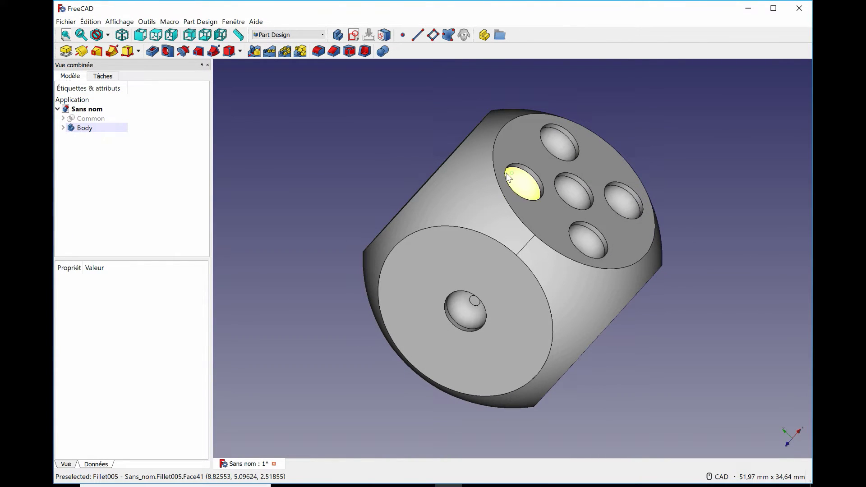
Examine the Body's feature history in the model tree, including its origin, last pocket and last fillet
{"action": "left_click", "coordinate": [62, 128]}
{"action": "scroll", "coordinate": [198, 167], "scroll_direction": "down", "scroll_amount": 1}
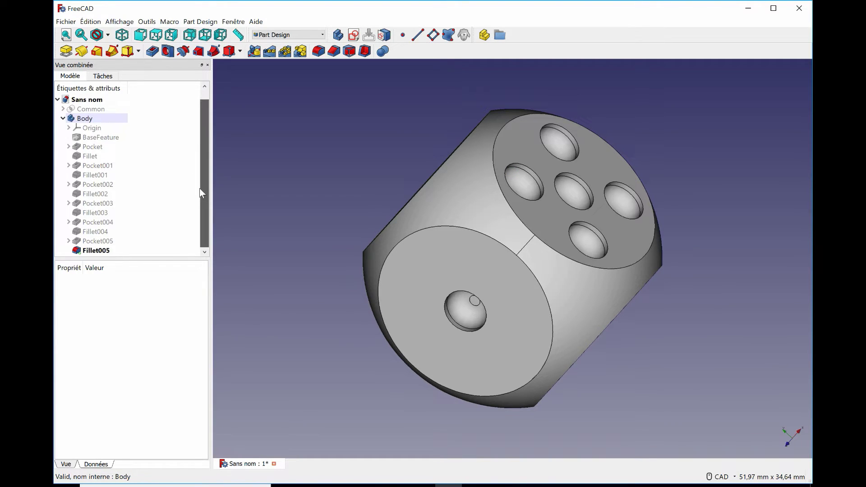
{"action": "left_click", "coordinate": [93, 254]}
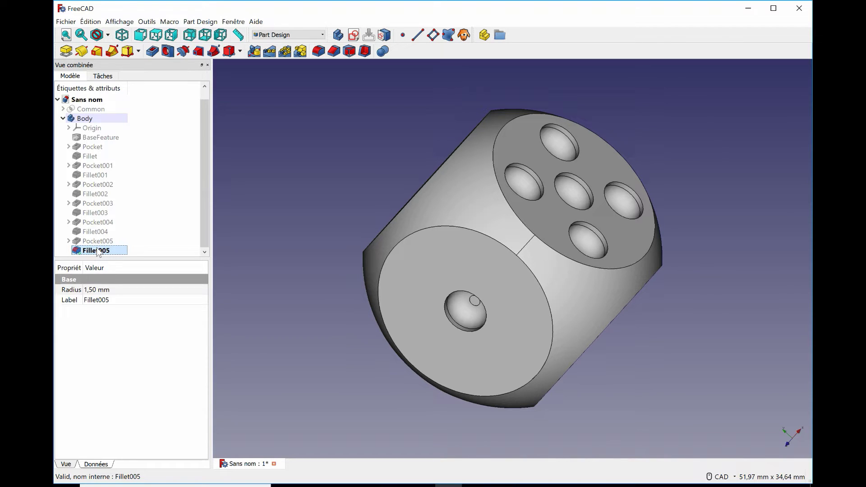
{"action": "left_click", "coordinate": [102, 242]}
{"action": "left_click", "coordinate": [104, 252]}
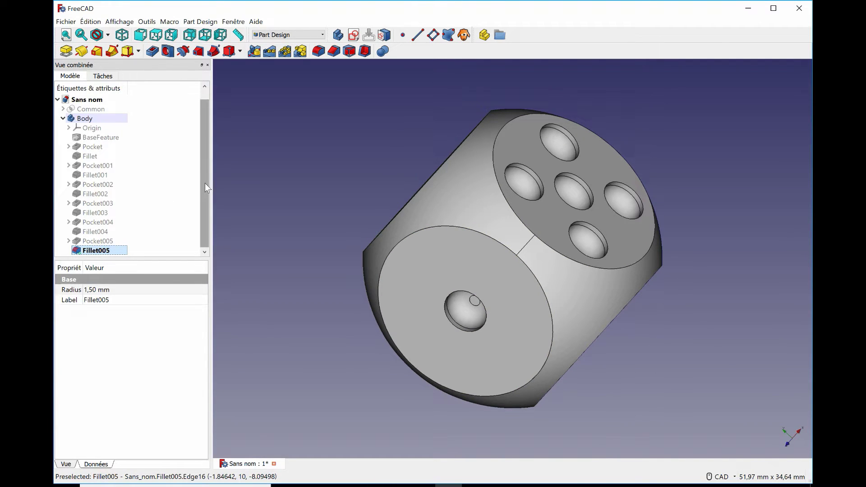
{"action": "left_click", "coordinate": [97, 128]}
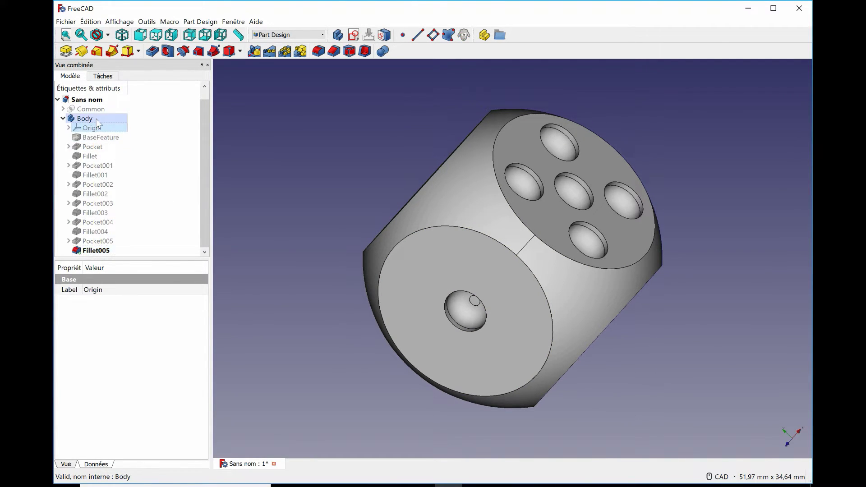
{"action": "left_click", "coordinate": [97, 119]}
{"action": "left_click", "coordinate": [93, 250]}
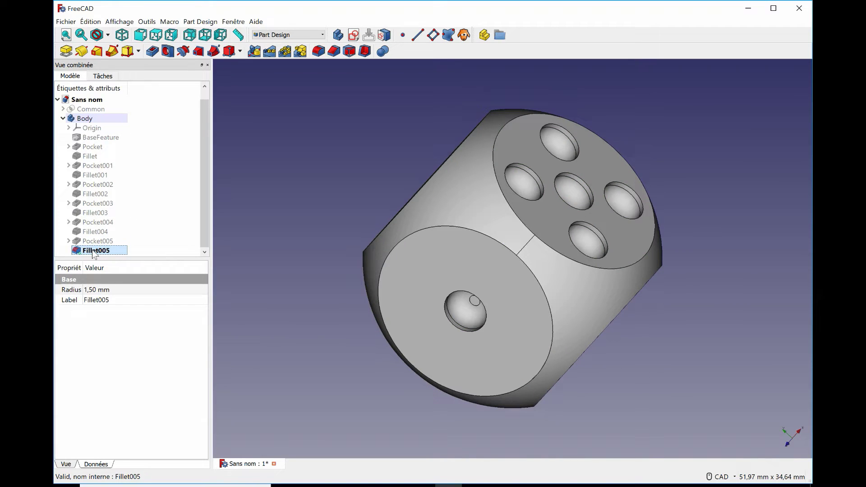
Select the complete die Body and switch to the Mesh Design workbench
{"action": "left_click", "coordinate": [99, 118]}
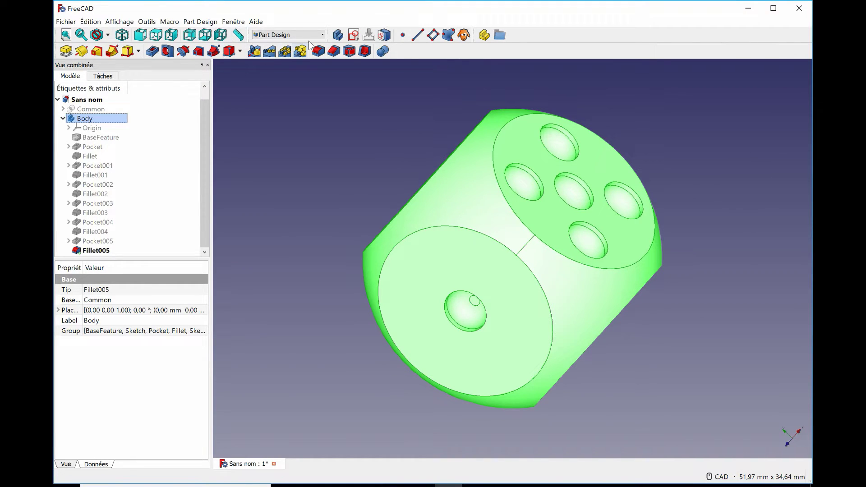
{"action": "left_click", "coordinate": [322, 34]}
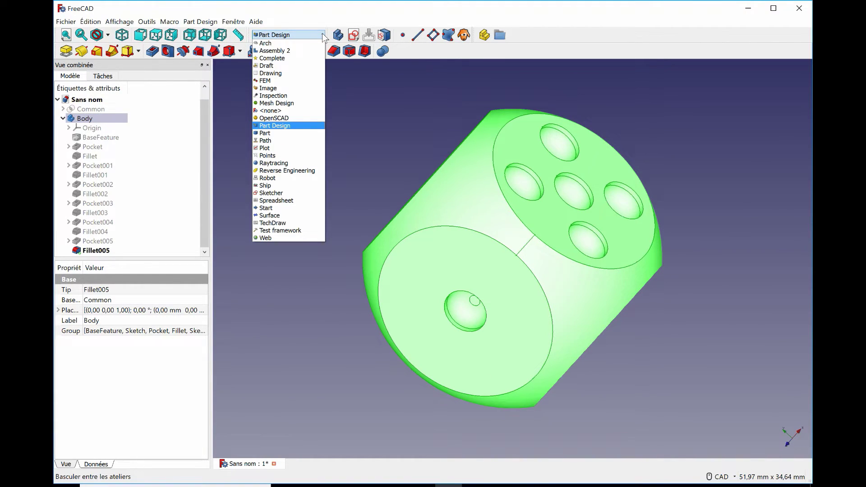
{"action": "left_click", "coordinate": [288, 105]}
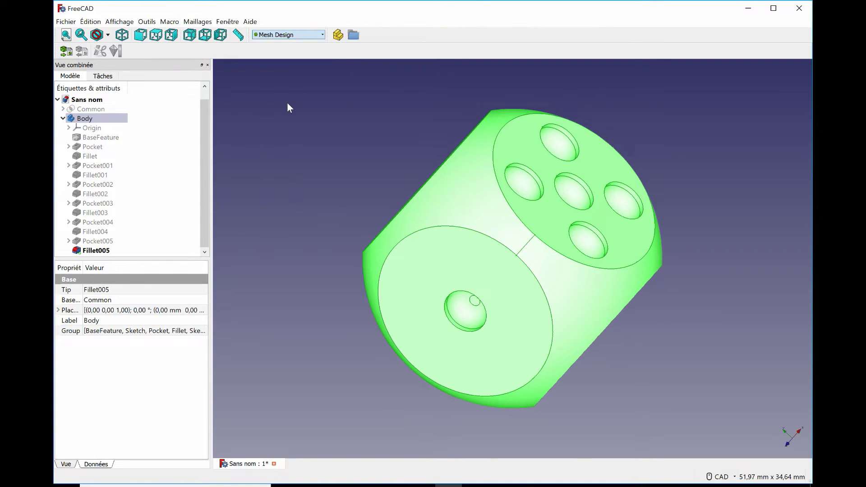
Create a mesh from the Body's shape using Standard tessellation with a finer surface deviation
{"action": "left_click", "coordinate": [198, 22]}
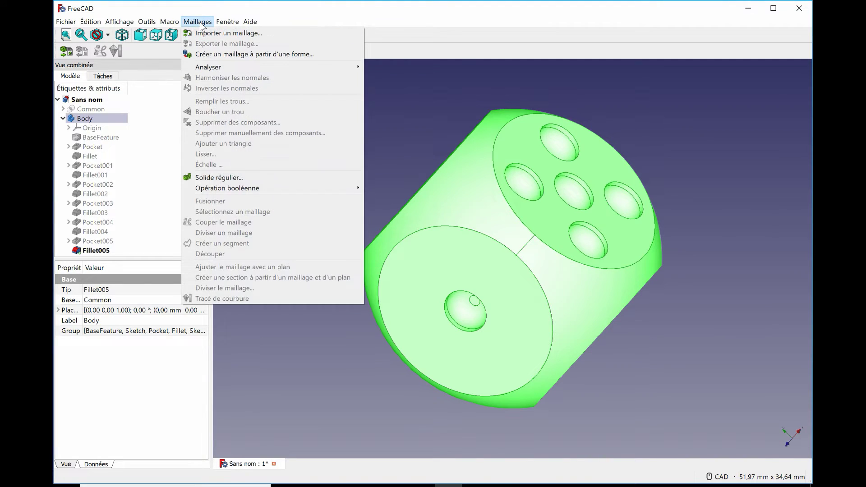
{"action": "left_click", "coordinate": [216, 55]}
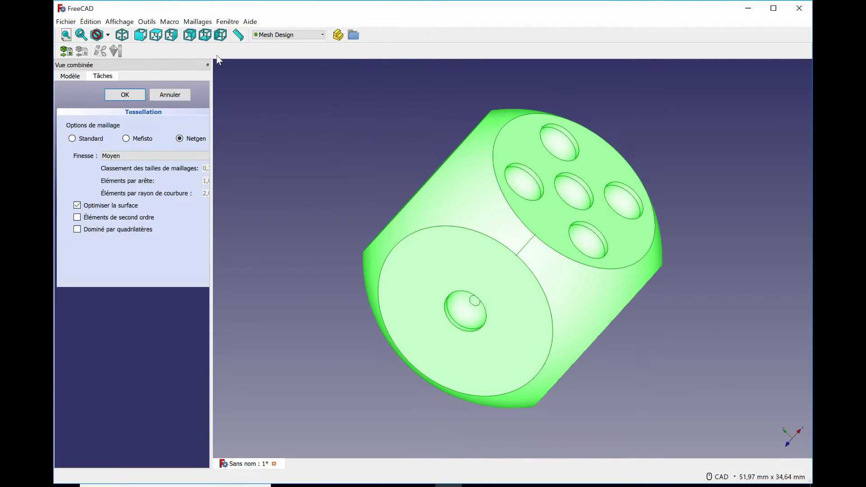
{"action": "left_click", "coordinate": [72, 139]}
{"action": "left_click", "coordinate": [163, 156]}
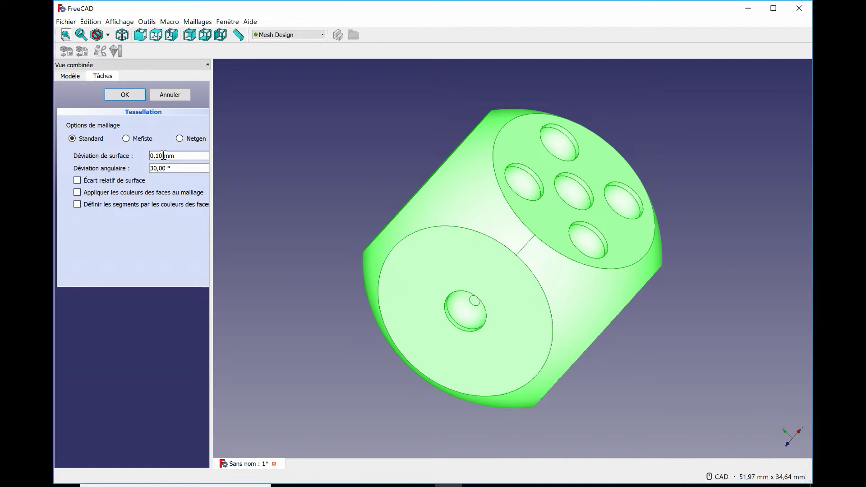
{"action": "type", "text": "0"}
{"action": "left_click", "coordinate": [120, 96]}
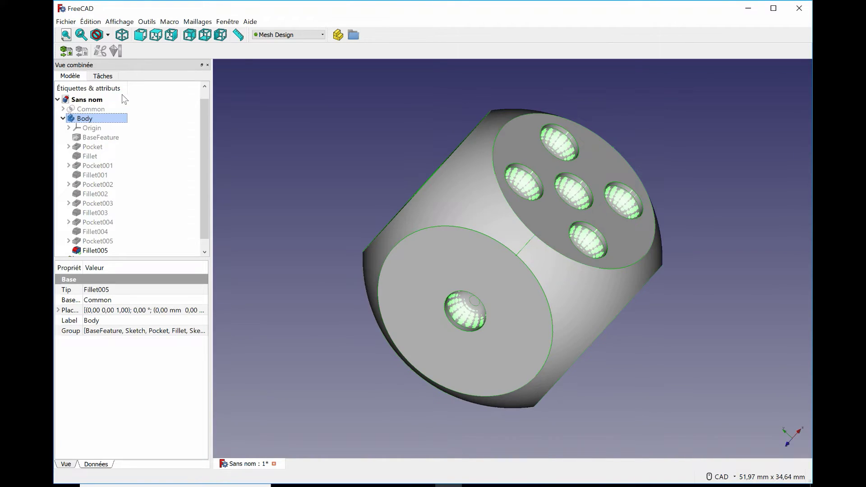
Hide the solid's last fillet feature, Fillet005, and select the meshed body
{"action": "scroll", "coordinate": [203, 194], "scroll_direction": "down", "scroll_amount": 1}
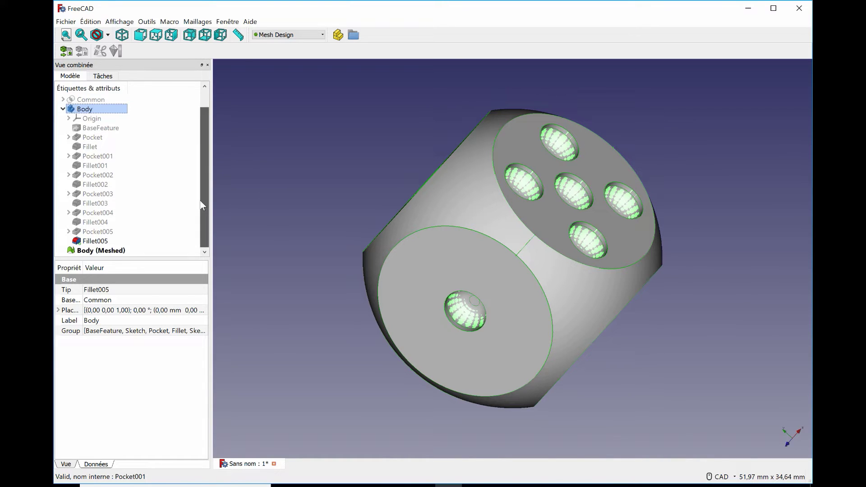
{"action": "left_click", "coordinate": [116, 242]}
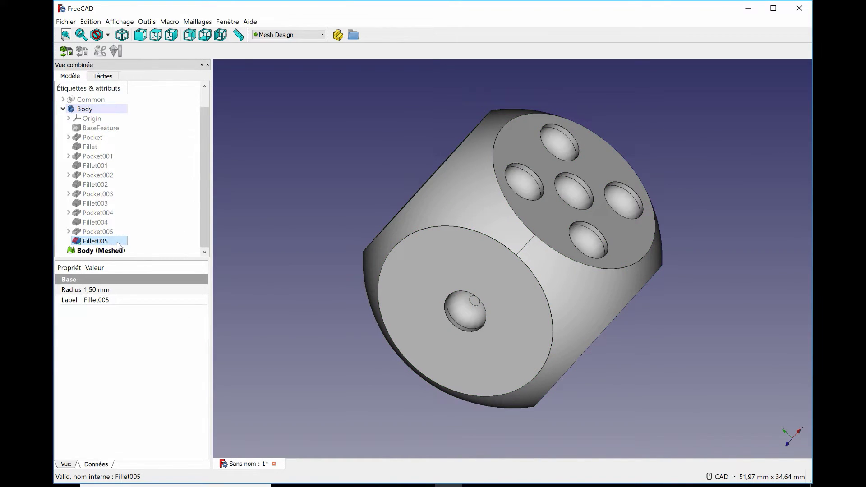
{"action": "key", "text": "space"}
{"action": "left_click", "coordinate": [121, 252]}
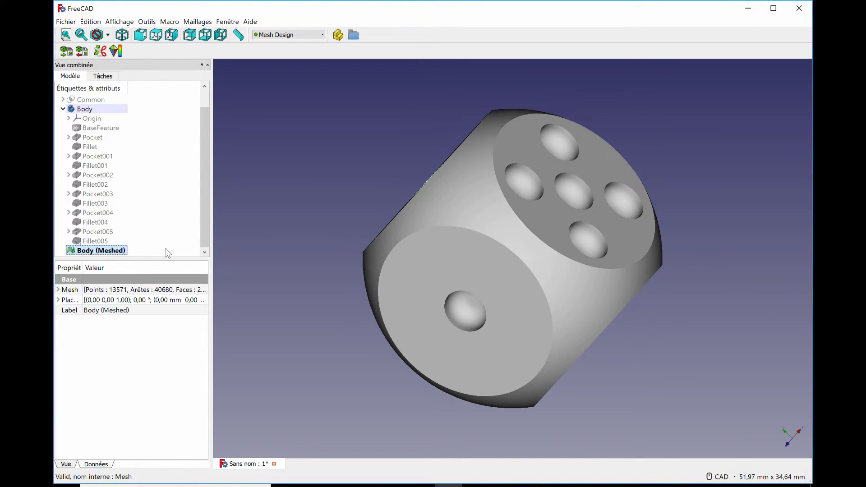
Change the meshed die's shape colour to green in its display properties
{"action": "middle_click_drag", "start_coordinate": [299, 194], "coordinate": [393, 231]}
{"action": "right_click", "coordinate": [542, 227]}
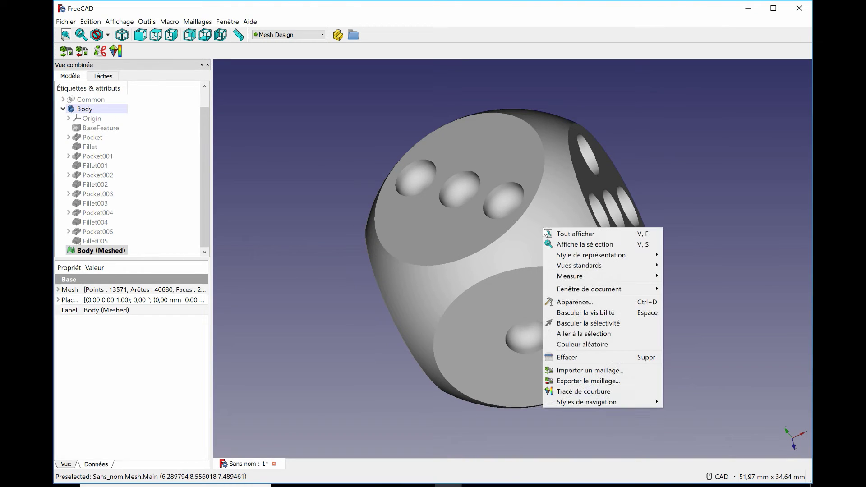
{"action": "left_click", "coordinate": [580, 302]}
{"action": "left_click", "coordinate": [342, 244]}
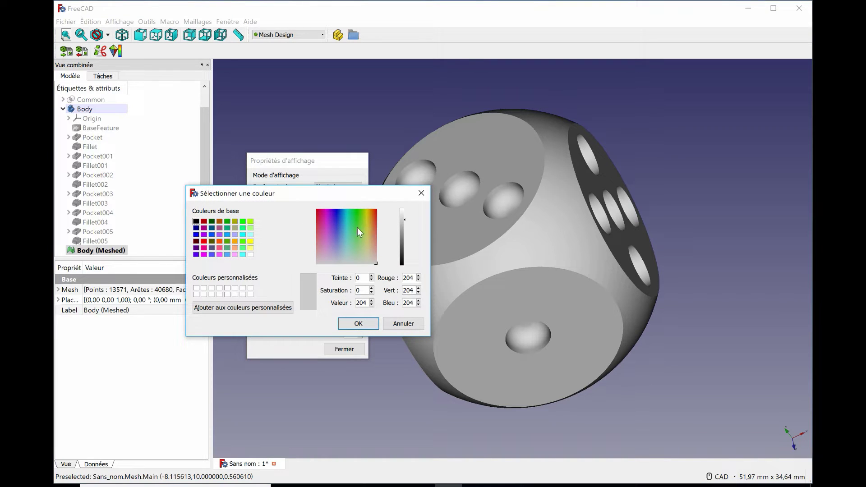
{"action": "left_click", "coordinate": [359, 226]}
{"action": "left_click", "coordinate": [357, 324]}
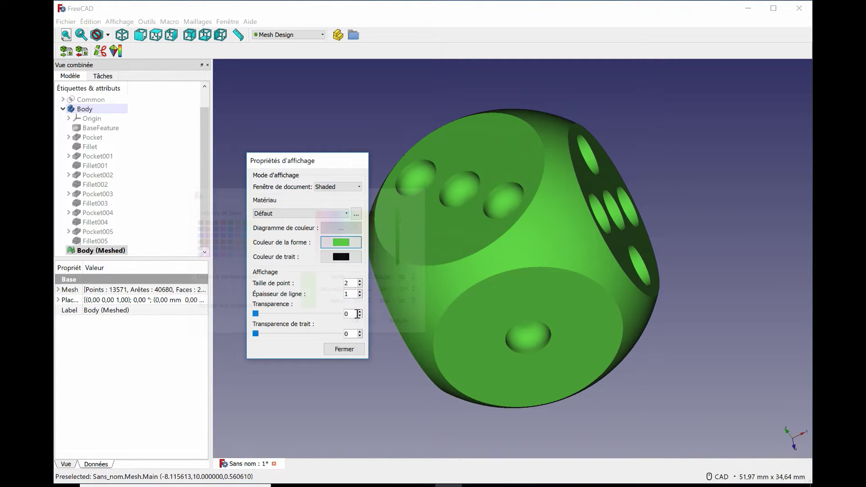
{"action": "left_click", "coordinate": [347, 350]}
{"action": "middle_click_drag", "start_coordinate": [466, 270], "coordinate": [425, 156]}
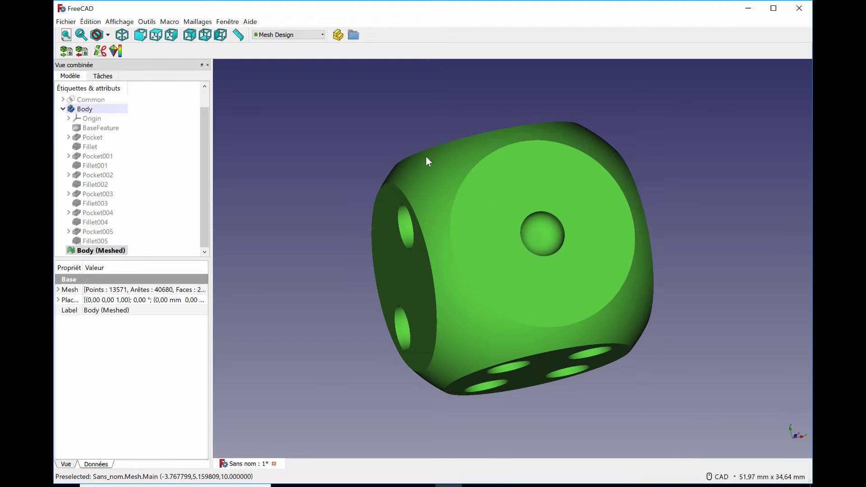
Export the meshed die to the Desktop (Bureau) as the STL mesh "de", replacing the existing file
{"action": "left_click", "coordinate": [66, 22]}
{"action": "left_click", "coordinate": [152, 136]}
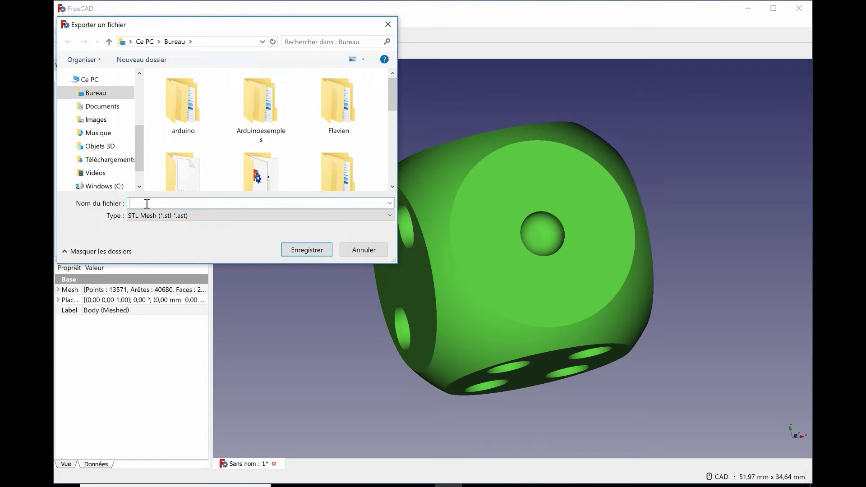
{"action": "type", "text": "de"}
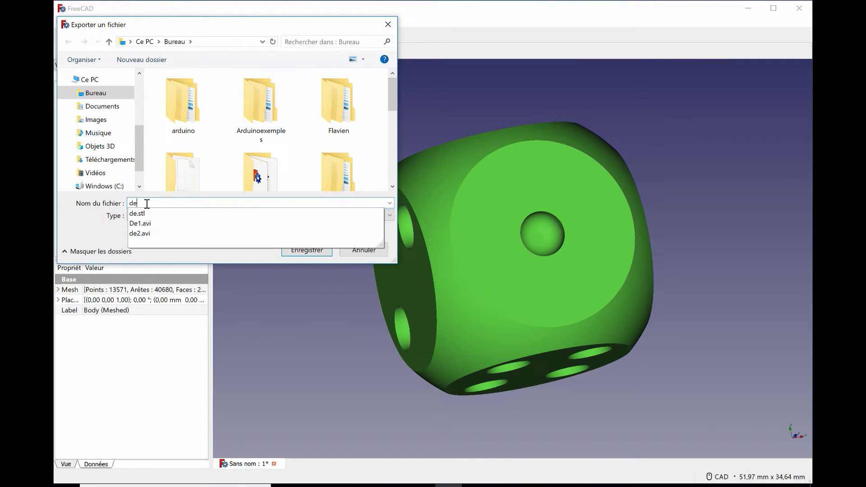
{"action": "left_click", "coordinate": [310, 248]}
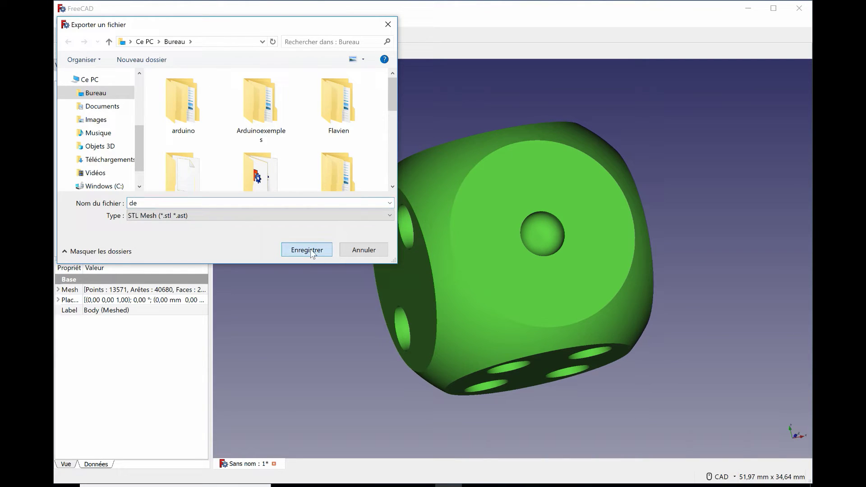
{"action": "left_click", "coordinate": [310, 249]}
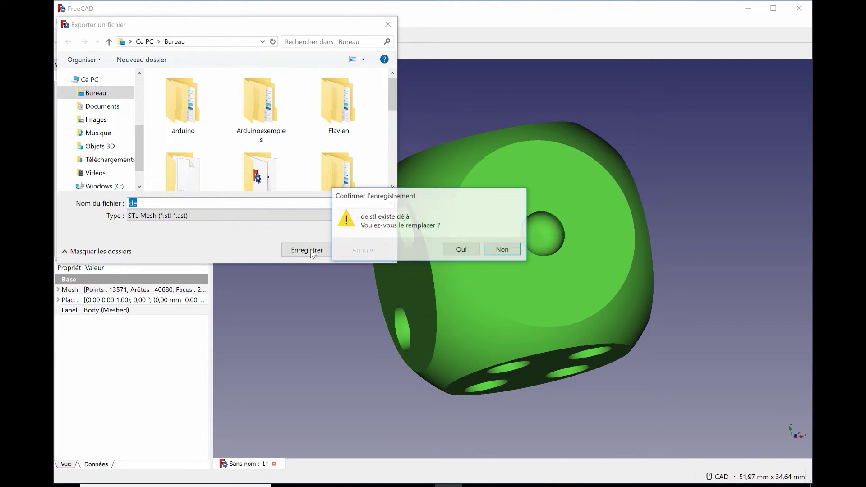
{"action": "left_click", "coordinate": [461, 251]}
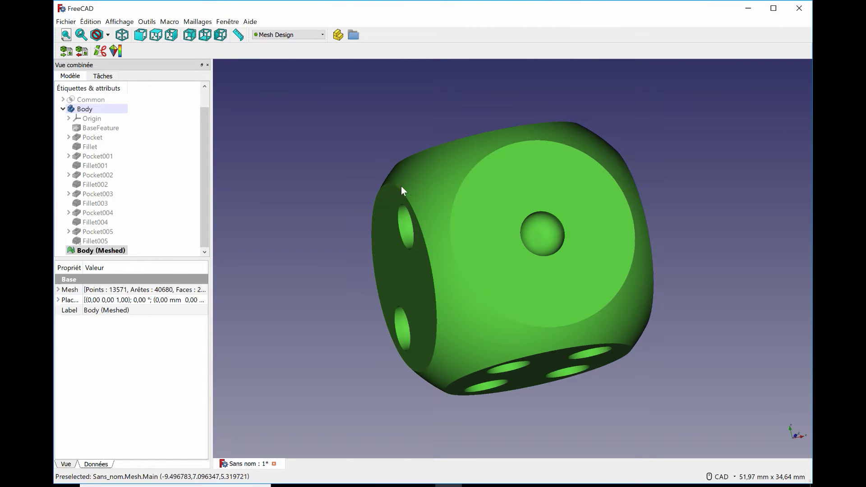
{"action": "middle_click_drag", "start_coordinate": [436, 127], "coordinate": [459, 190]}
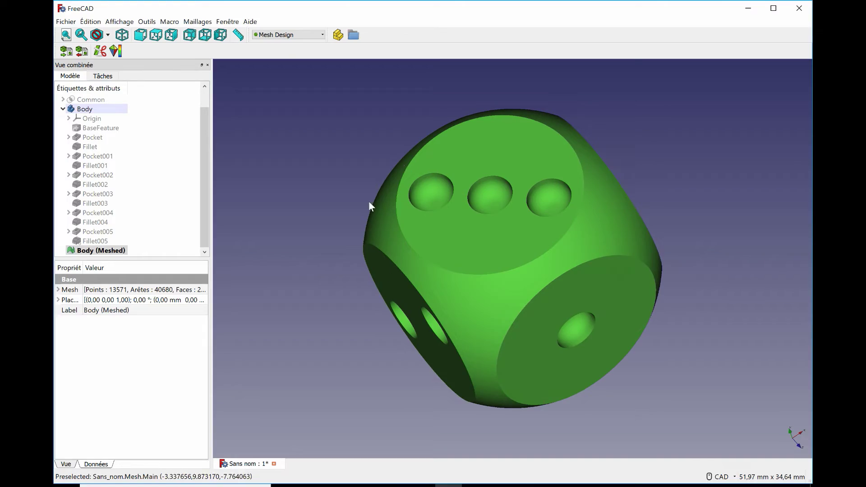